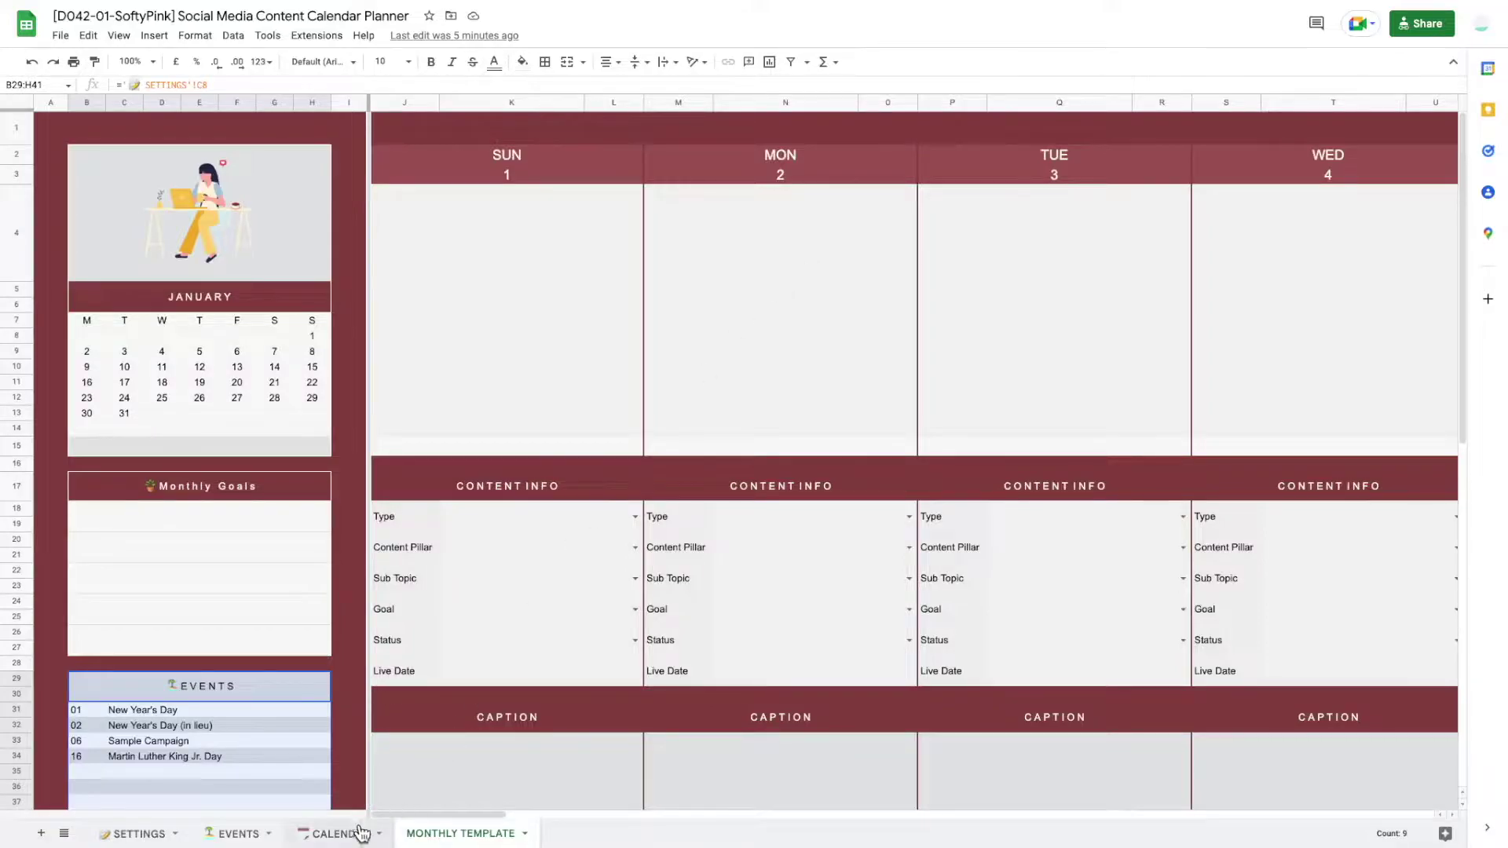
Step: Review the EVENTS sheet's country list (kept on USA) and campaign events, then return to MONTHLY TEMPLATE
click(236, 834)
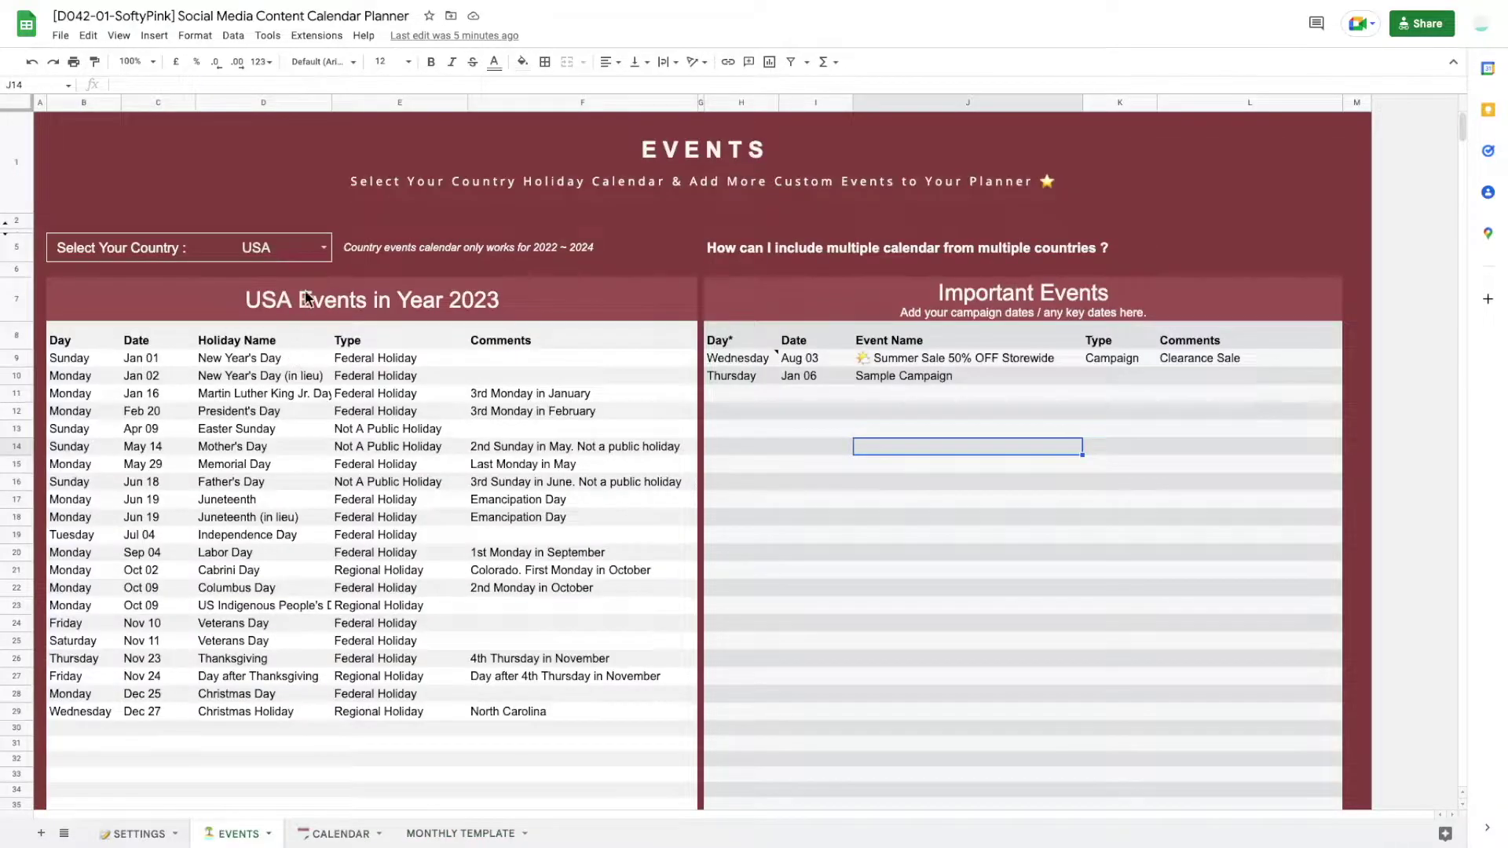
click(323, 248)
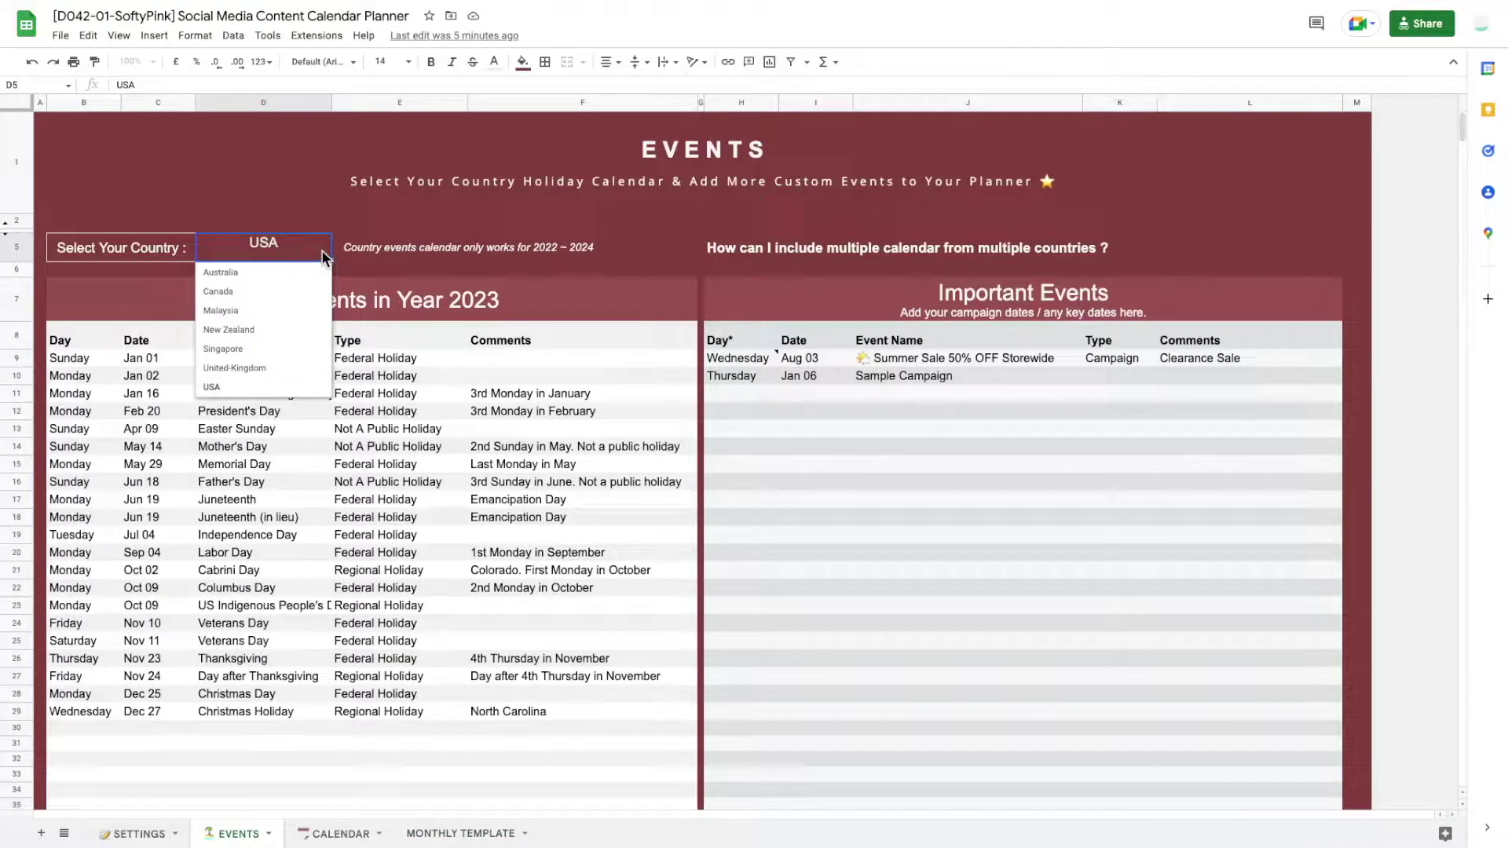
click(748, 379)
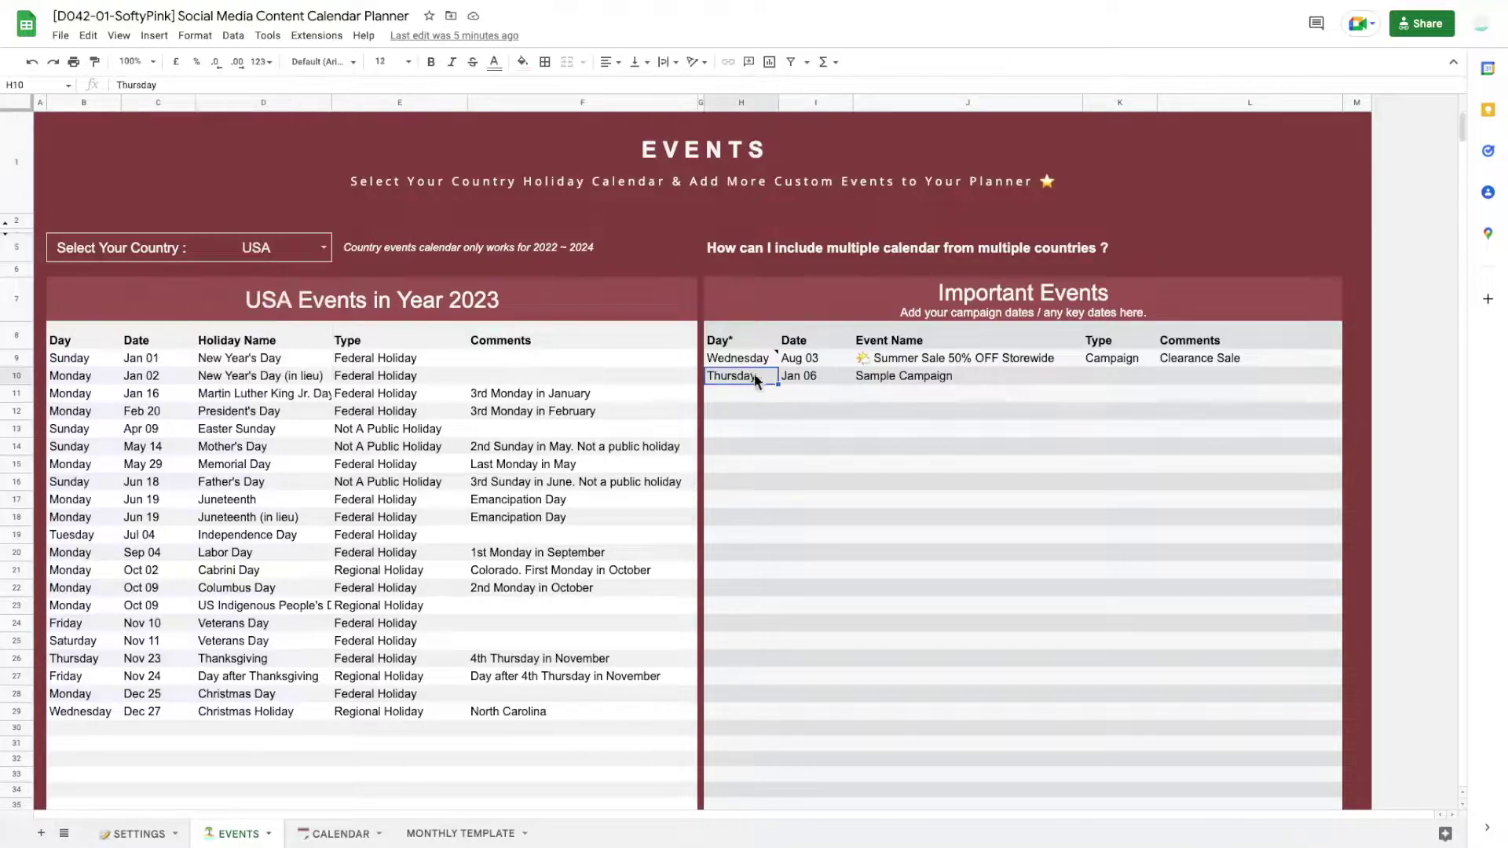
click(936, 370)
click(932, 358)
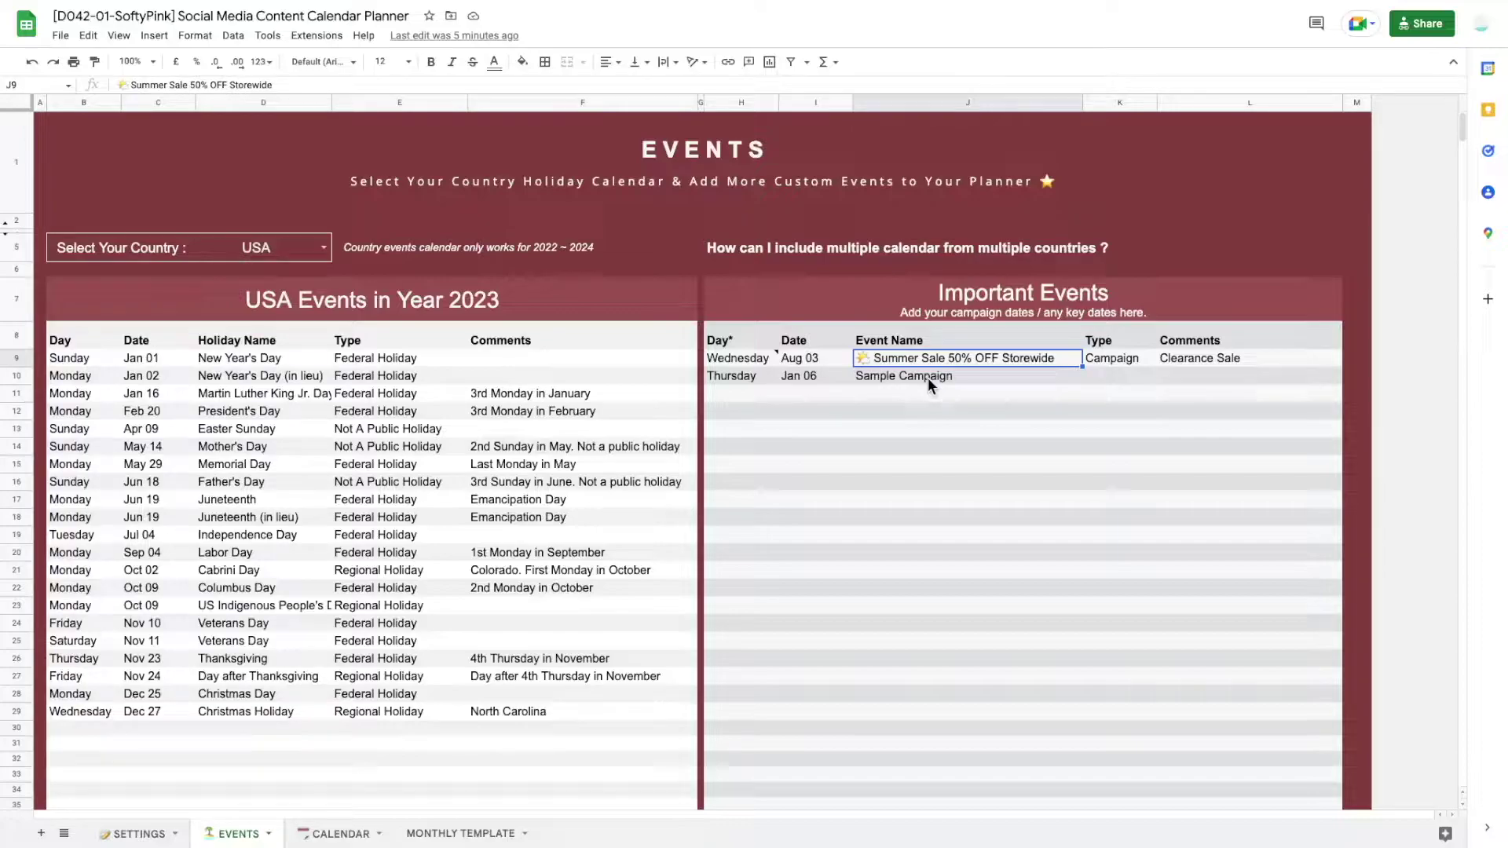
click(489, 835)
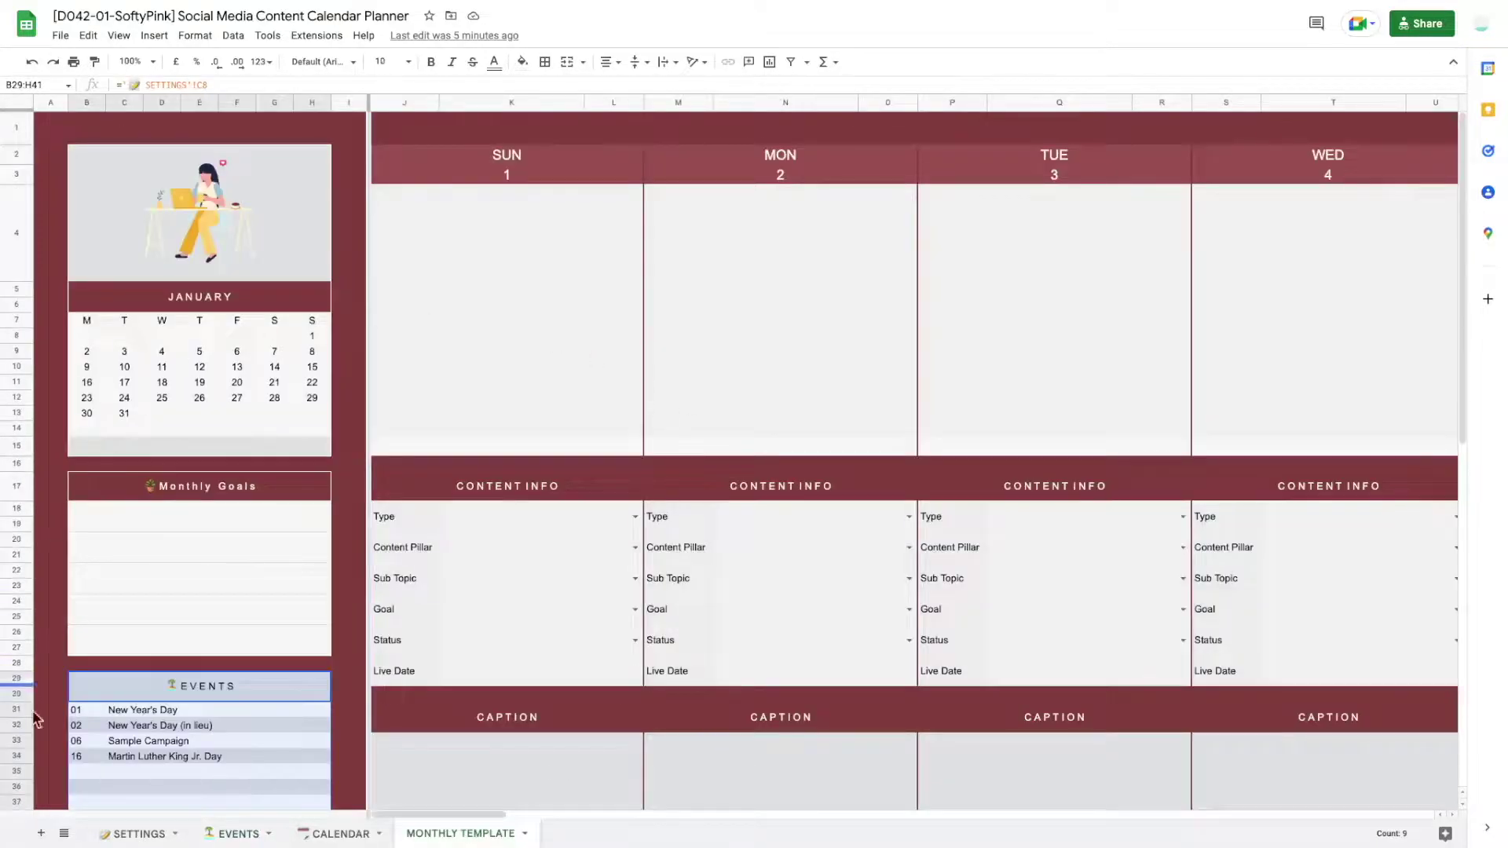
scroll(157, 692, down, 1)
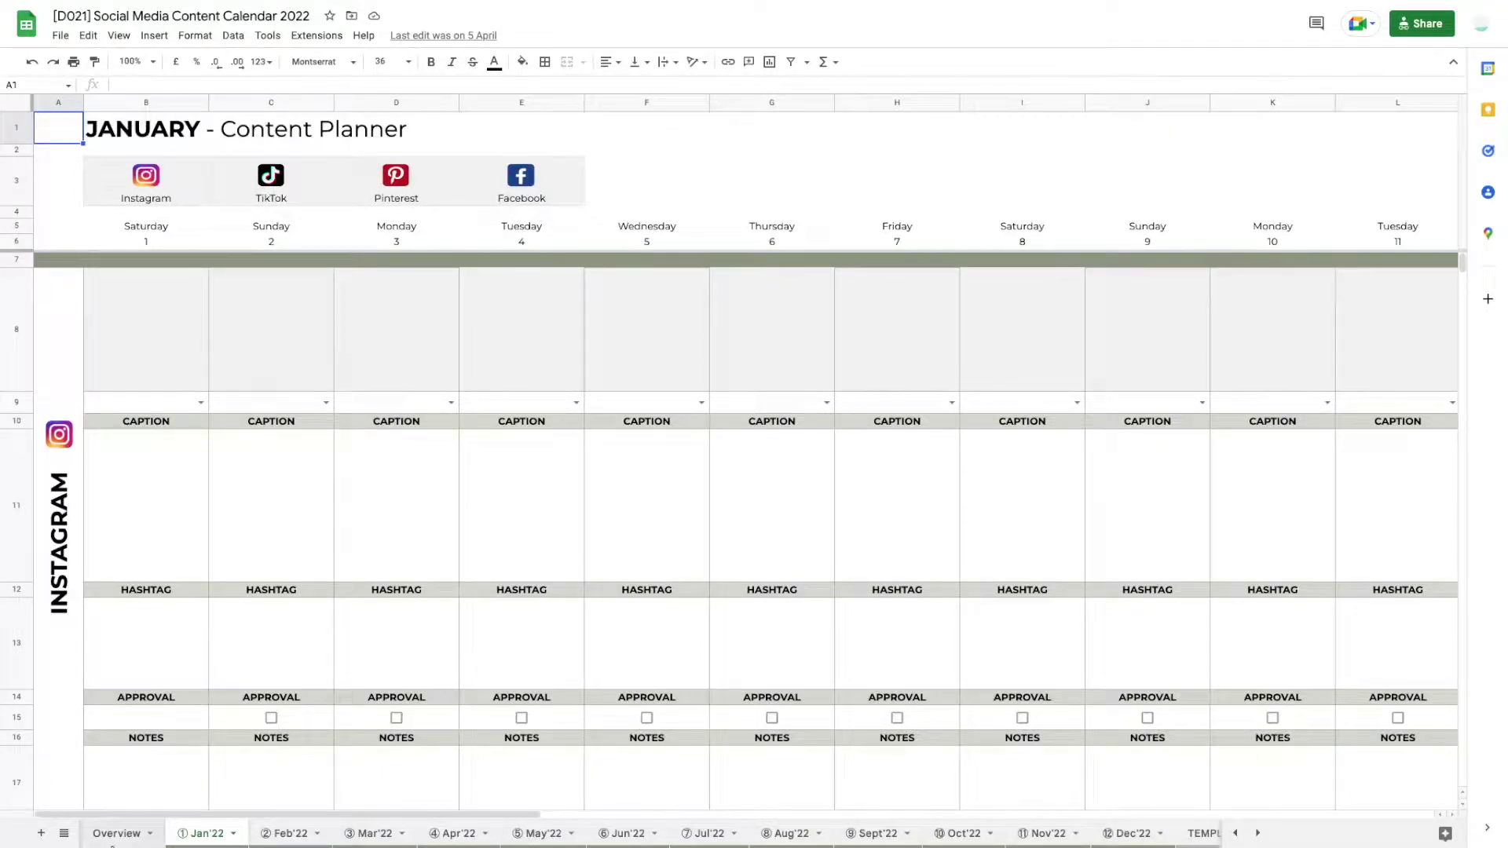
Step: Follow the 2022 Overview's January link to Jan'22, then show SoftyPink's CALENDAR sheet
click(116, 833)
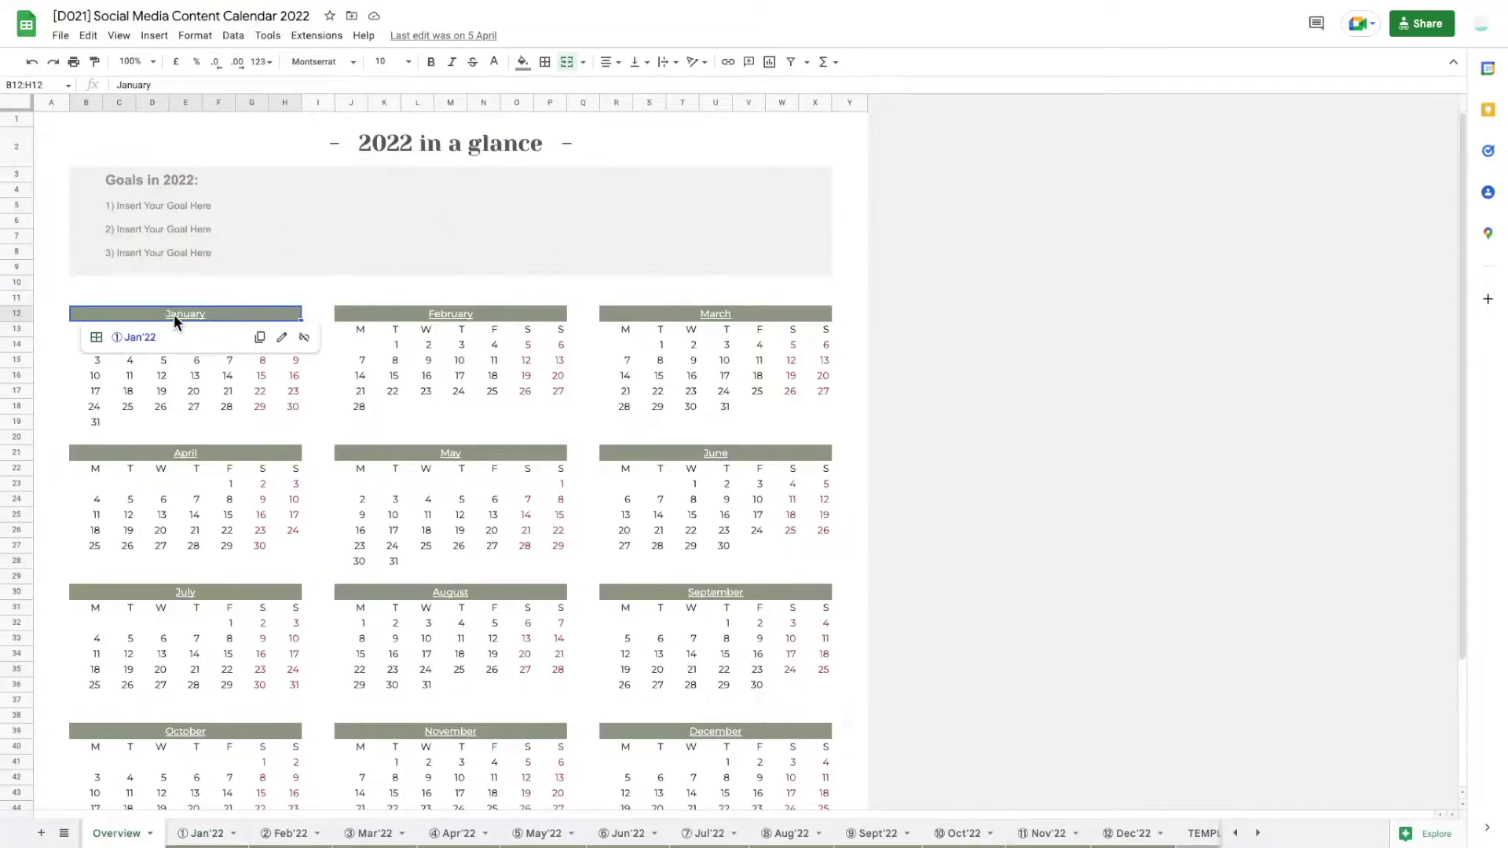
click(142, 338)
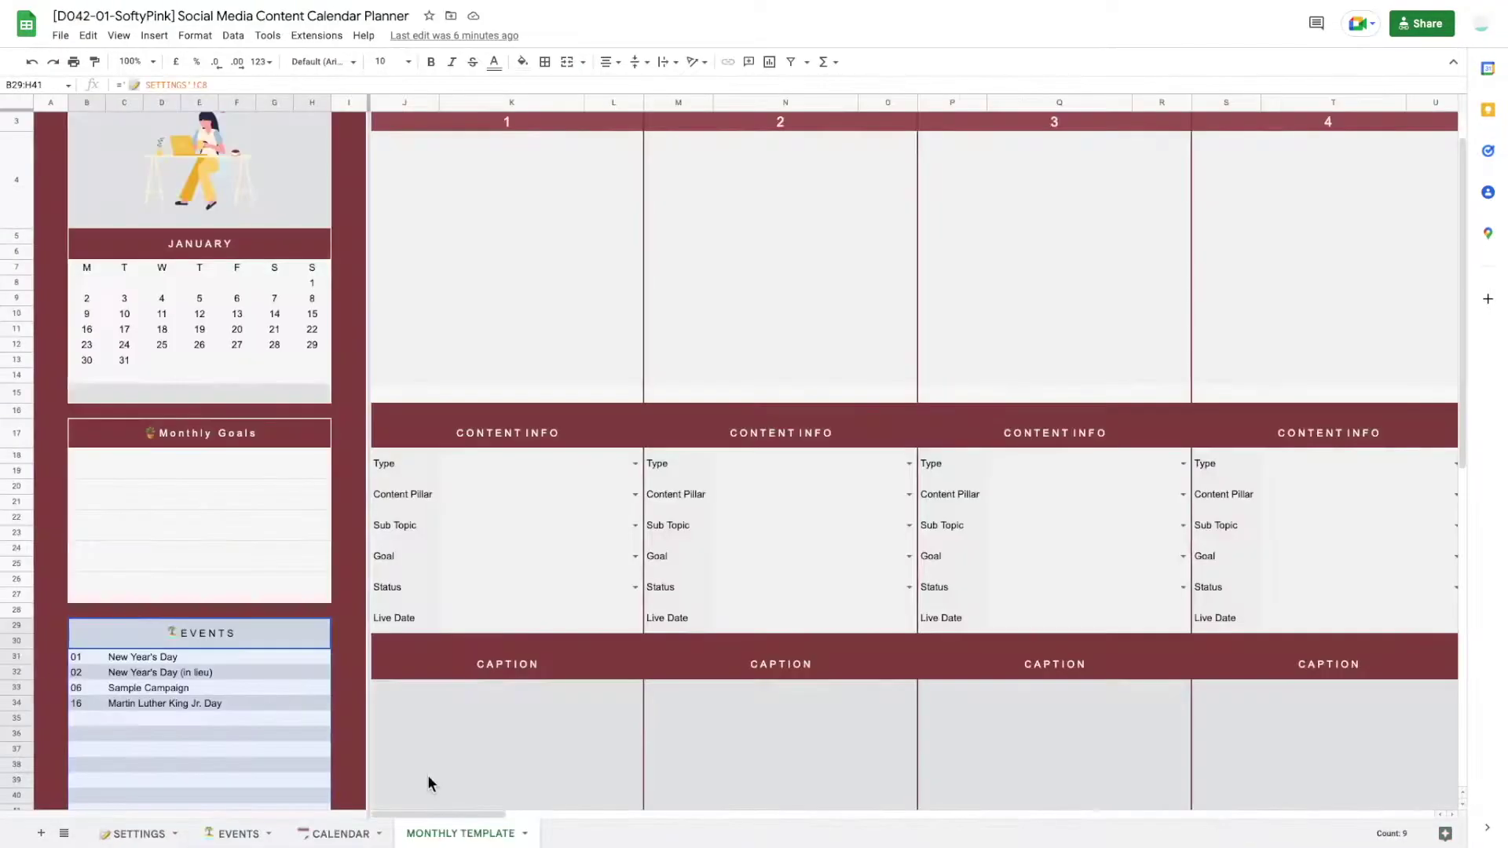
click(337, 834)
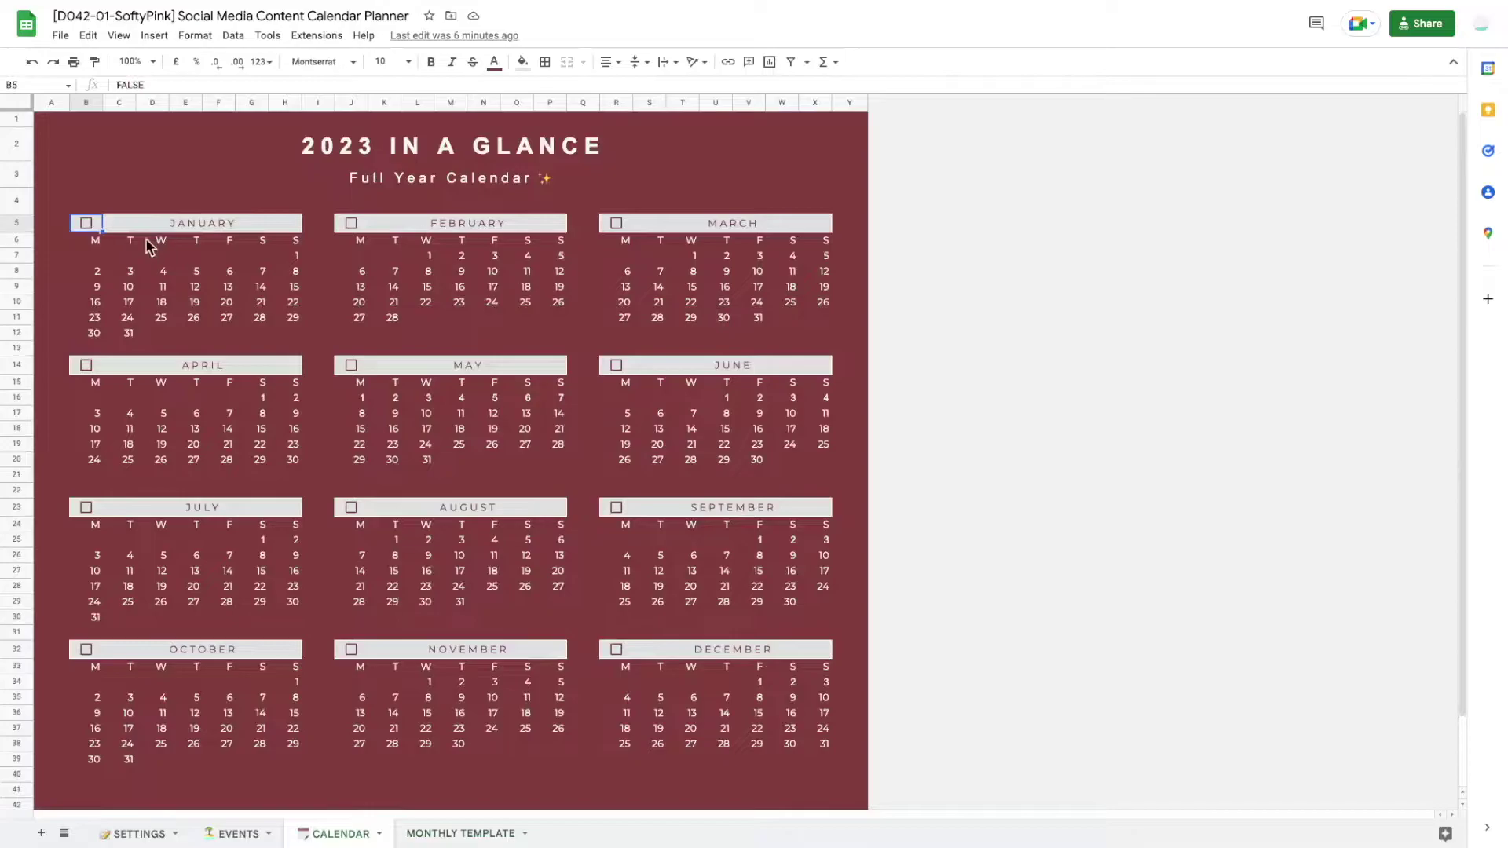
Step: Tick January on the 2023 calendar, check SETTINGS and EVENTS, and view the new JANUARY sheet
click(84, 225)
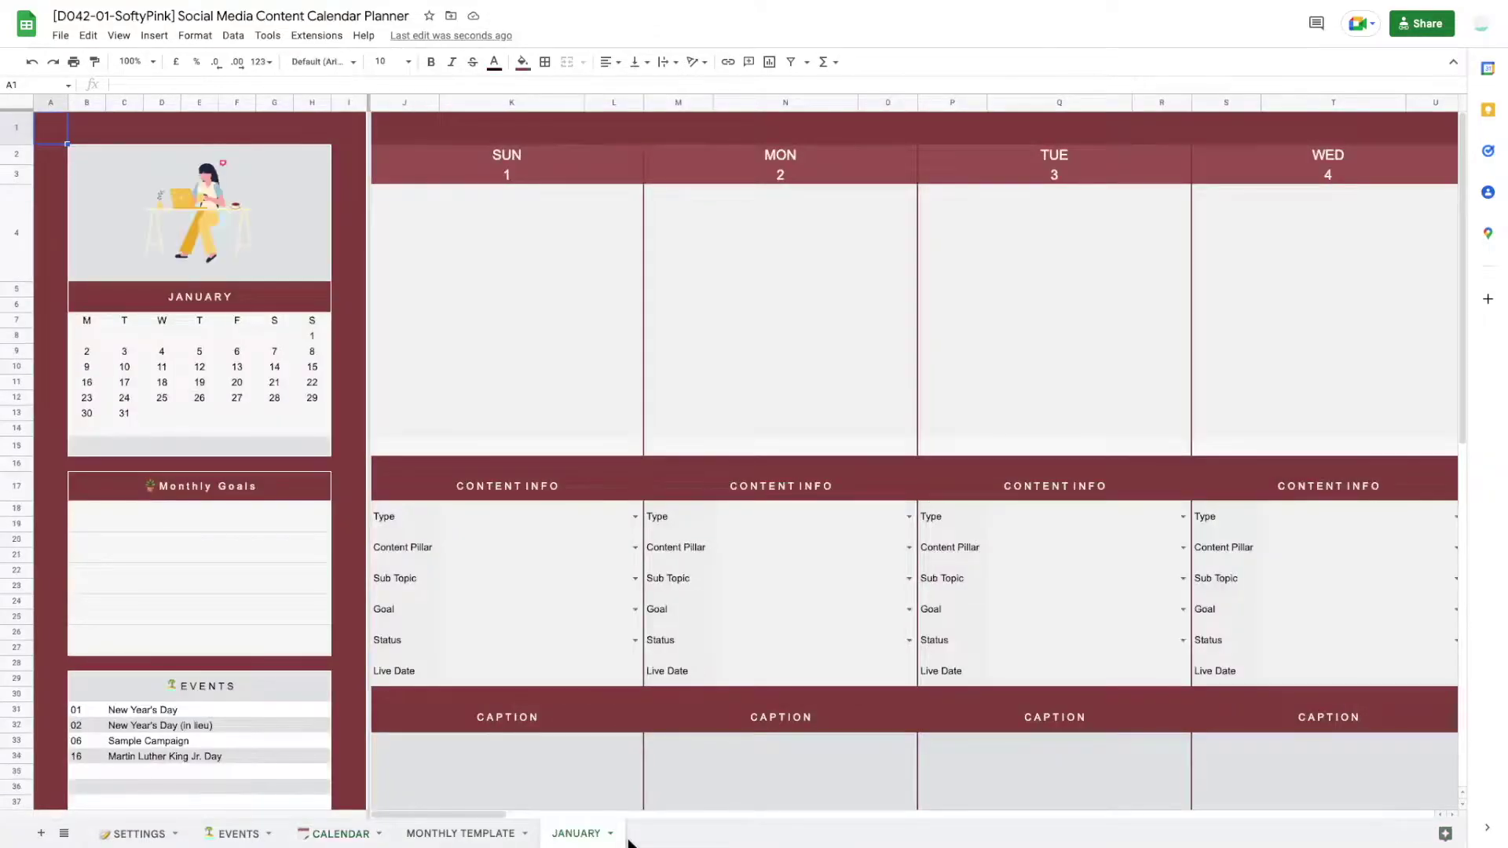
click(1208, 209)
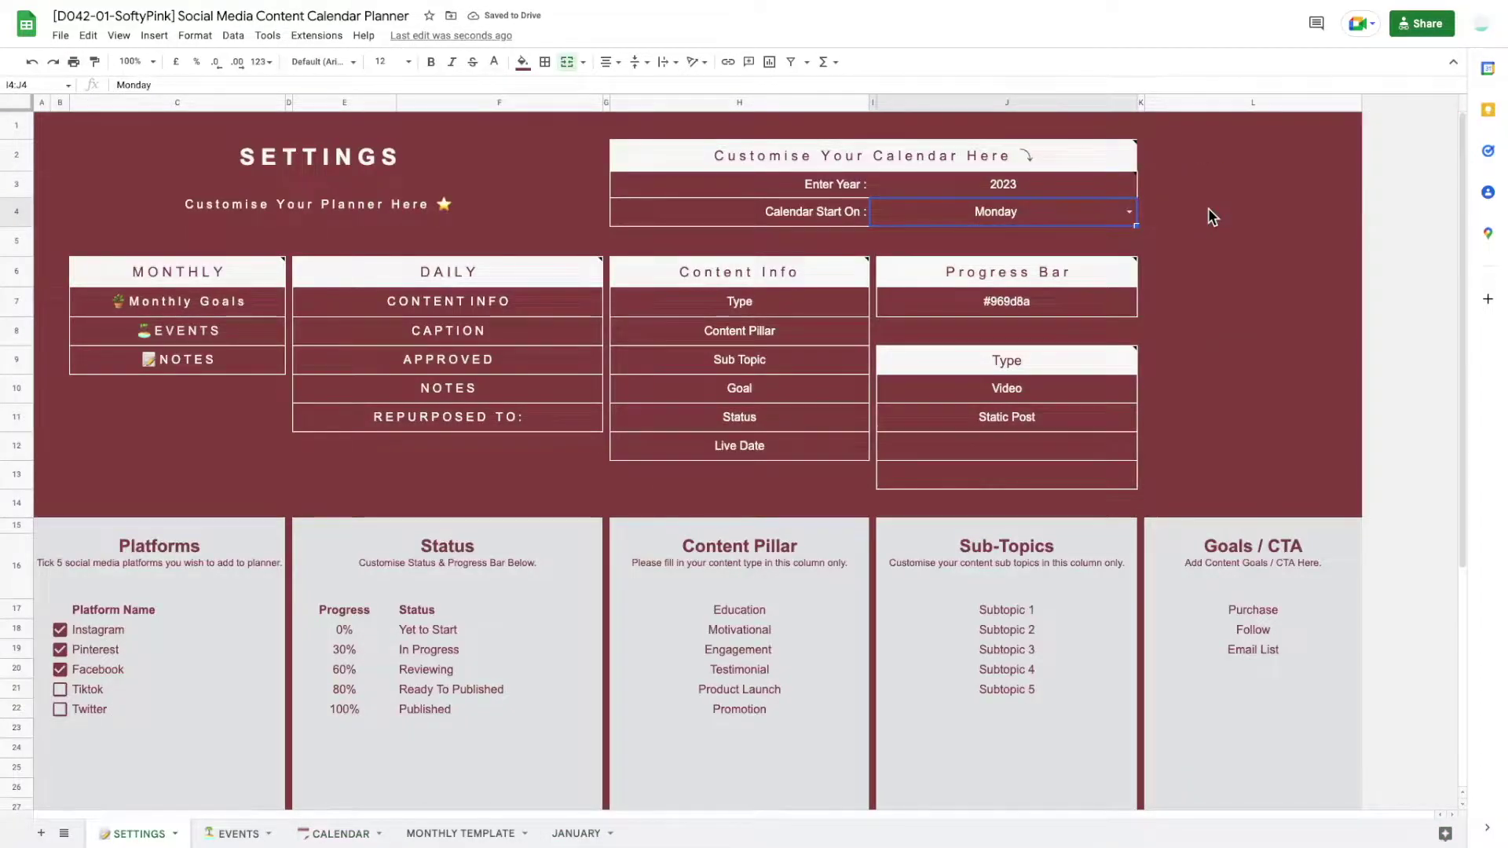
click(1104, 220)
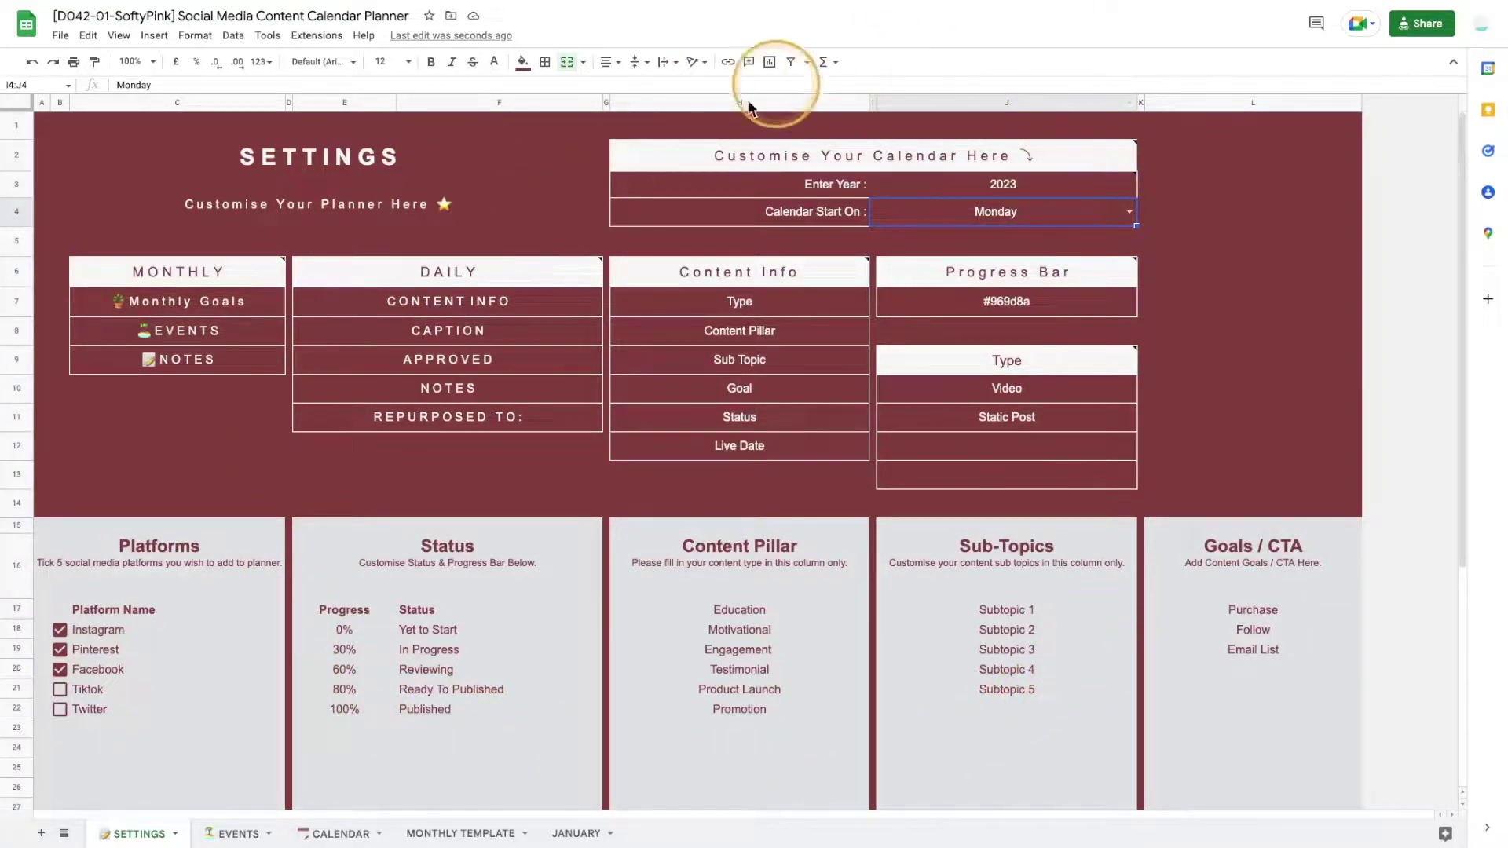
mouse_move(917, 149)
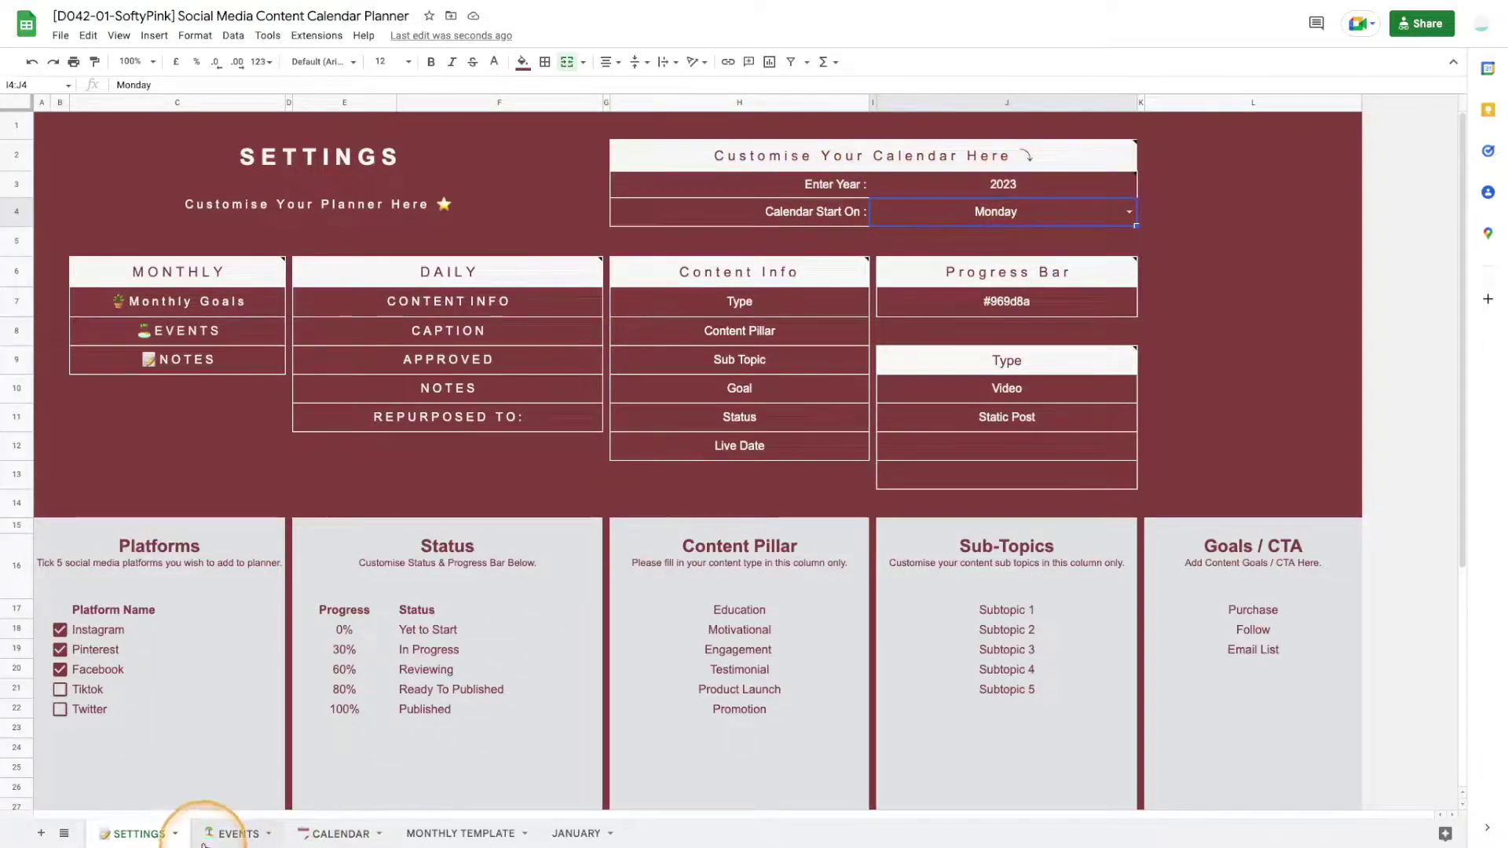
click(235, 832)
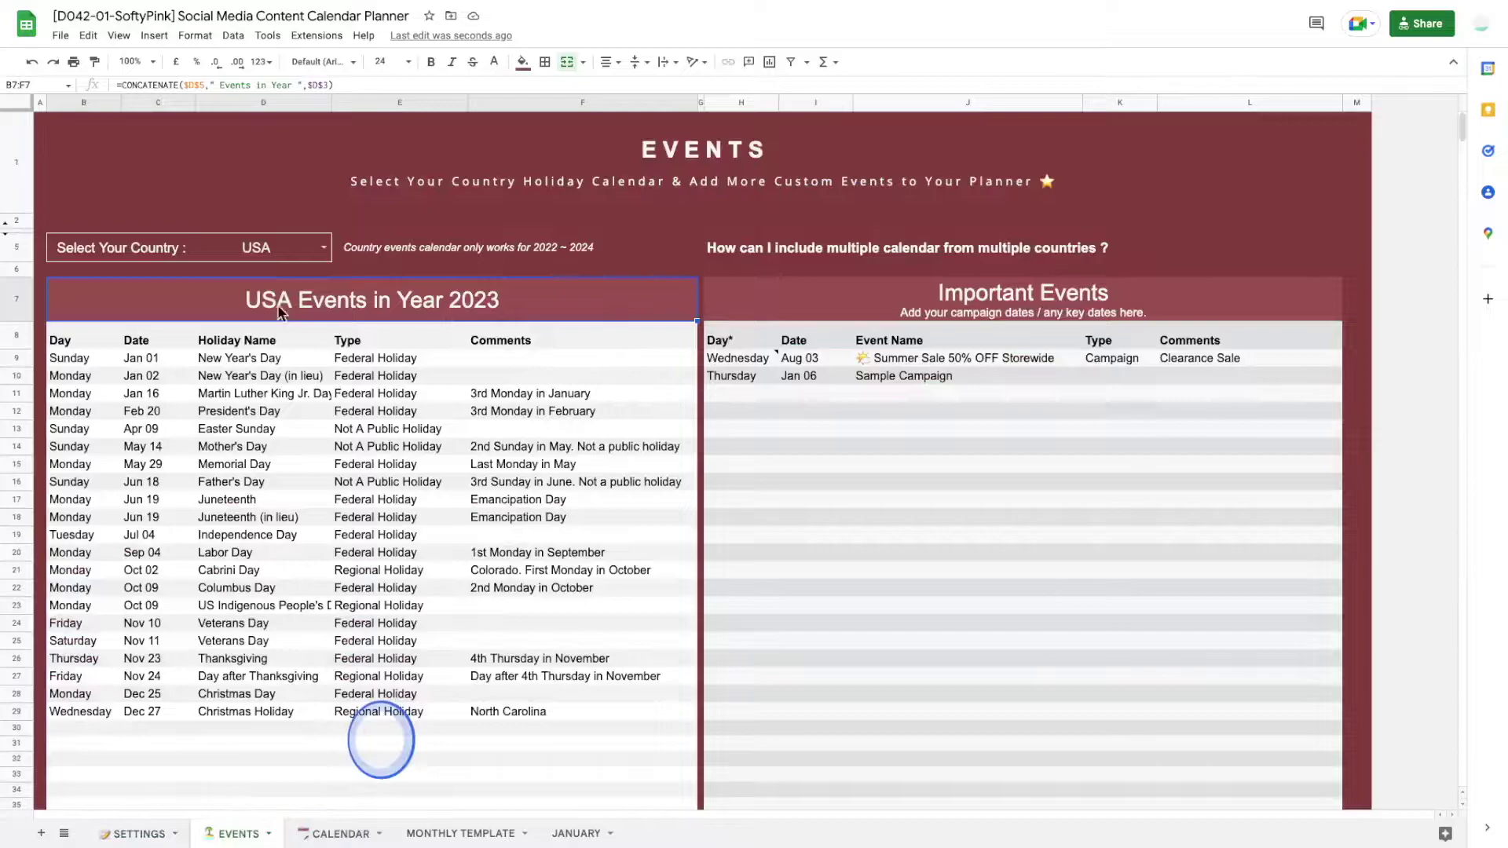
click(339, 832)
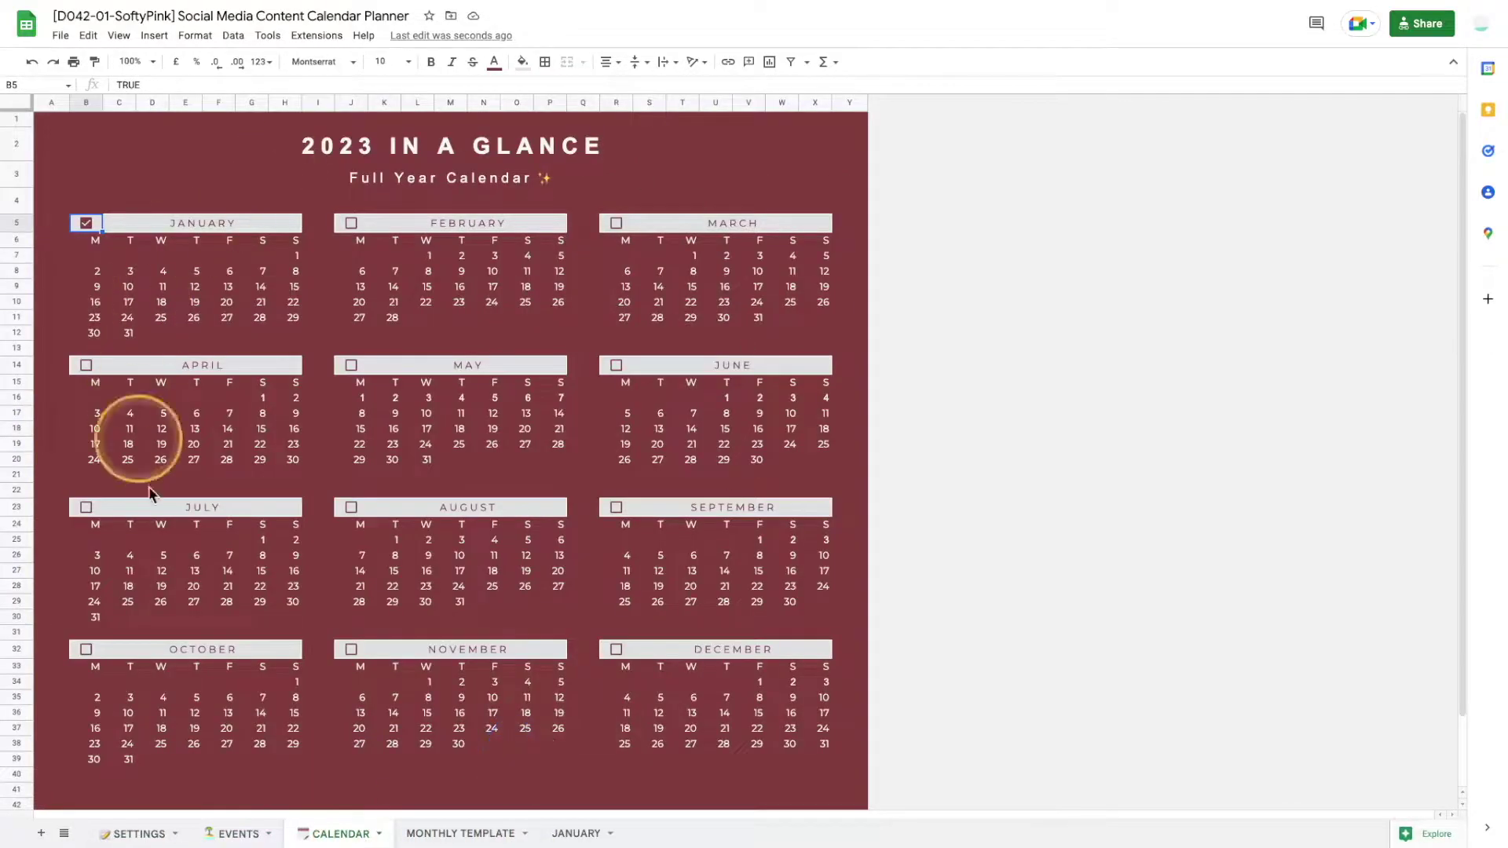
click(577, 833)
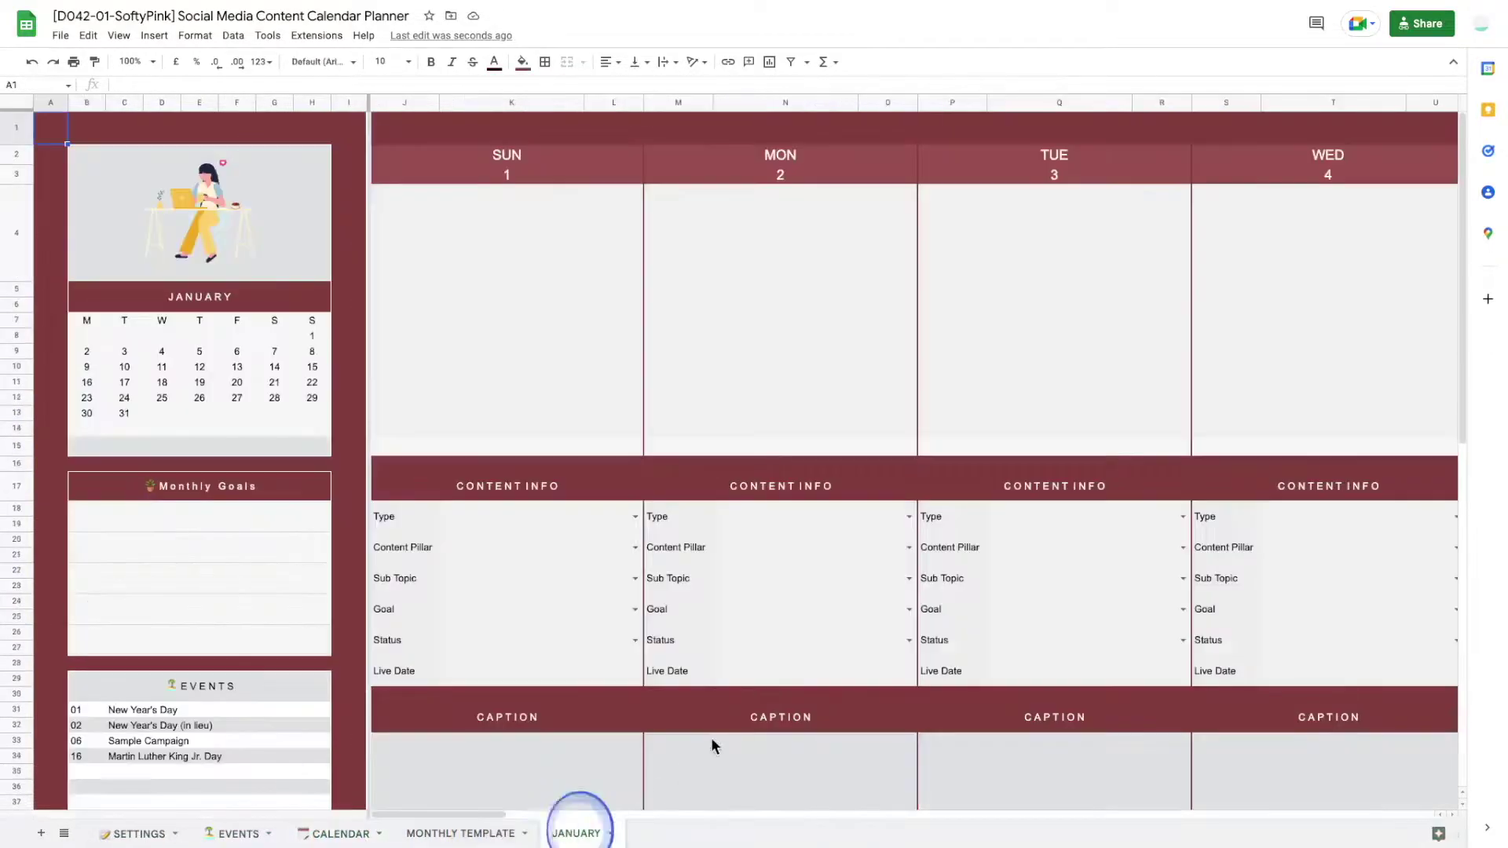
Step: Set Enter Year to 2024 in SETTINGS and check that EVENTS, CALENDAR and JANUARY reflect it
click(139, 833)
click(1003, 184)
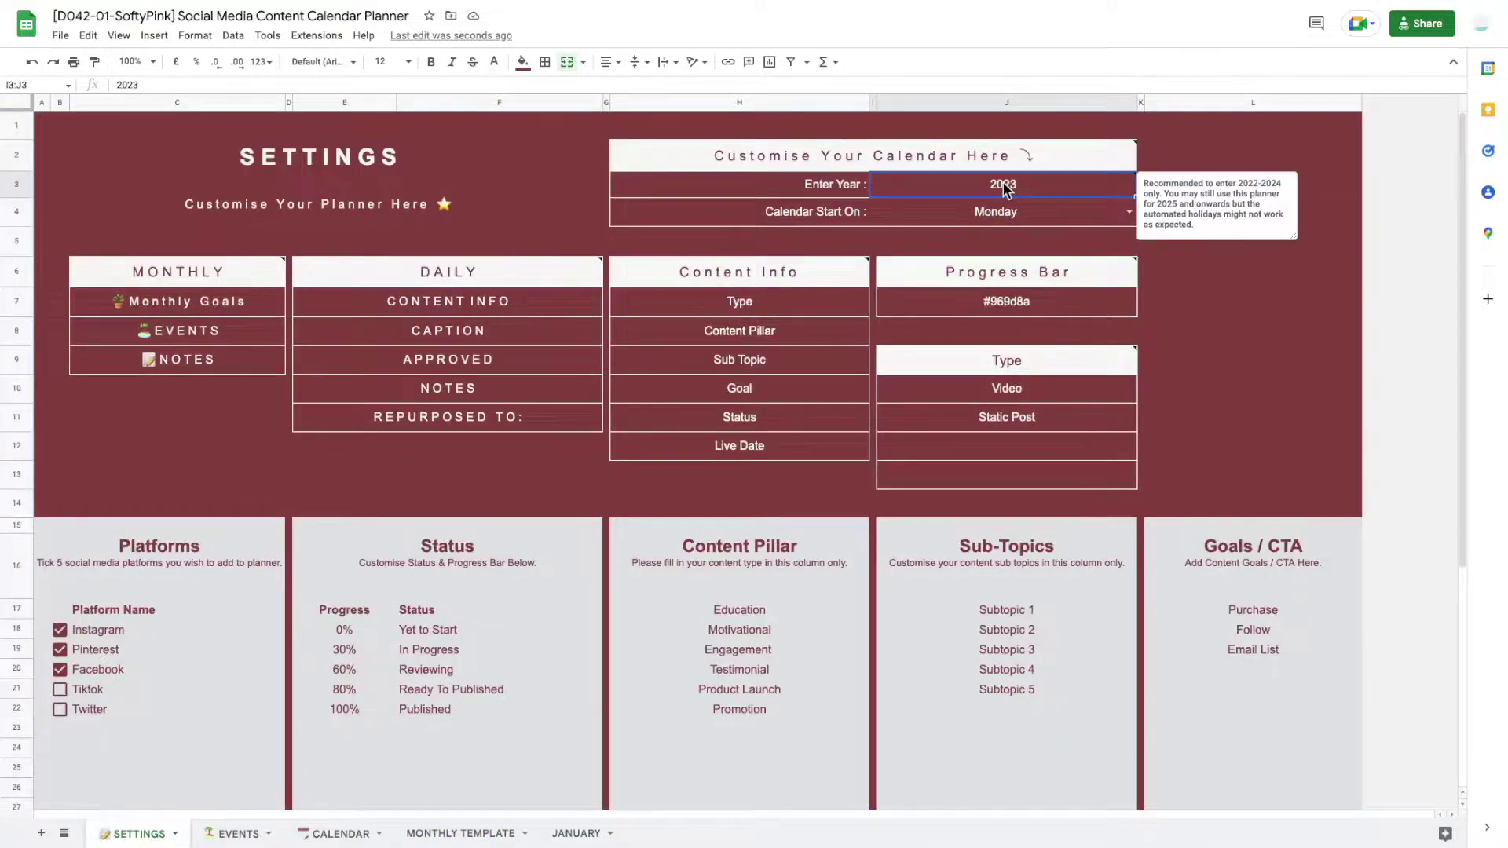
text(2024)
click(1253, 212)
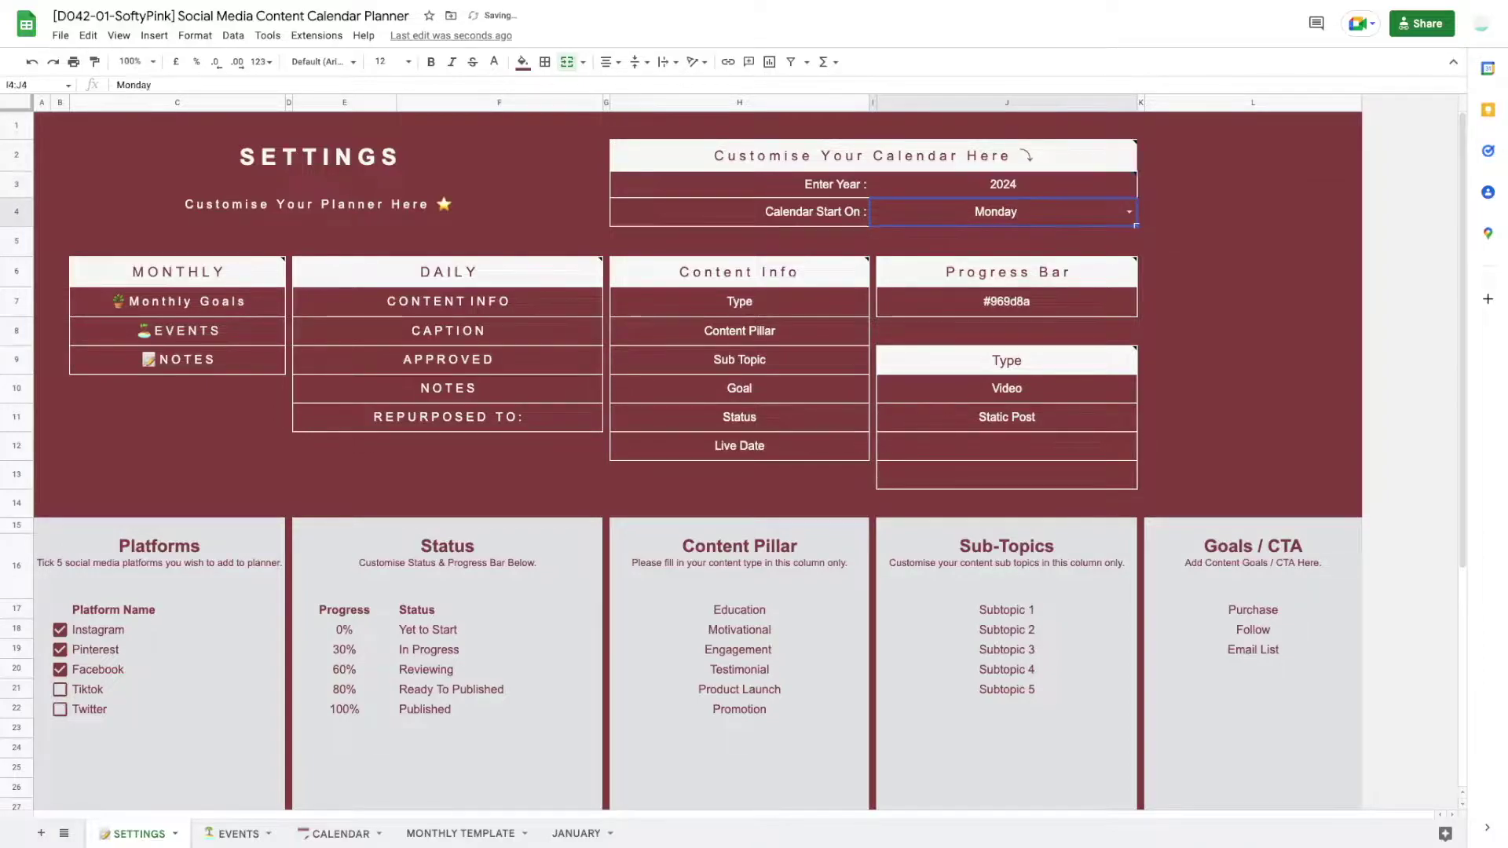
click(235, 833)
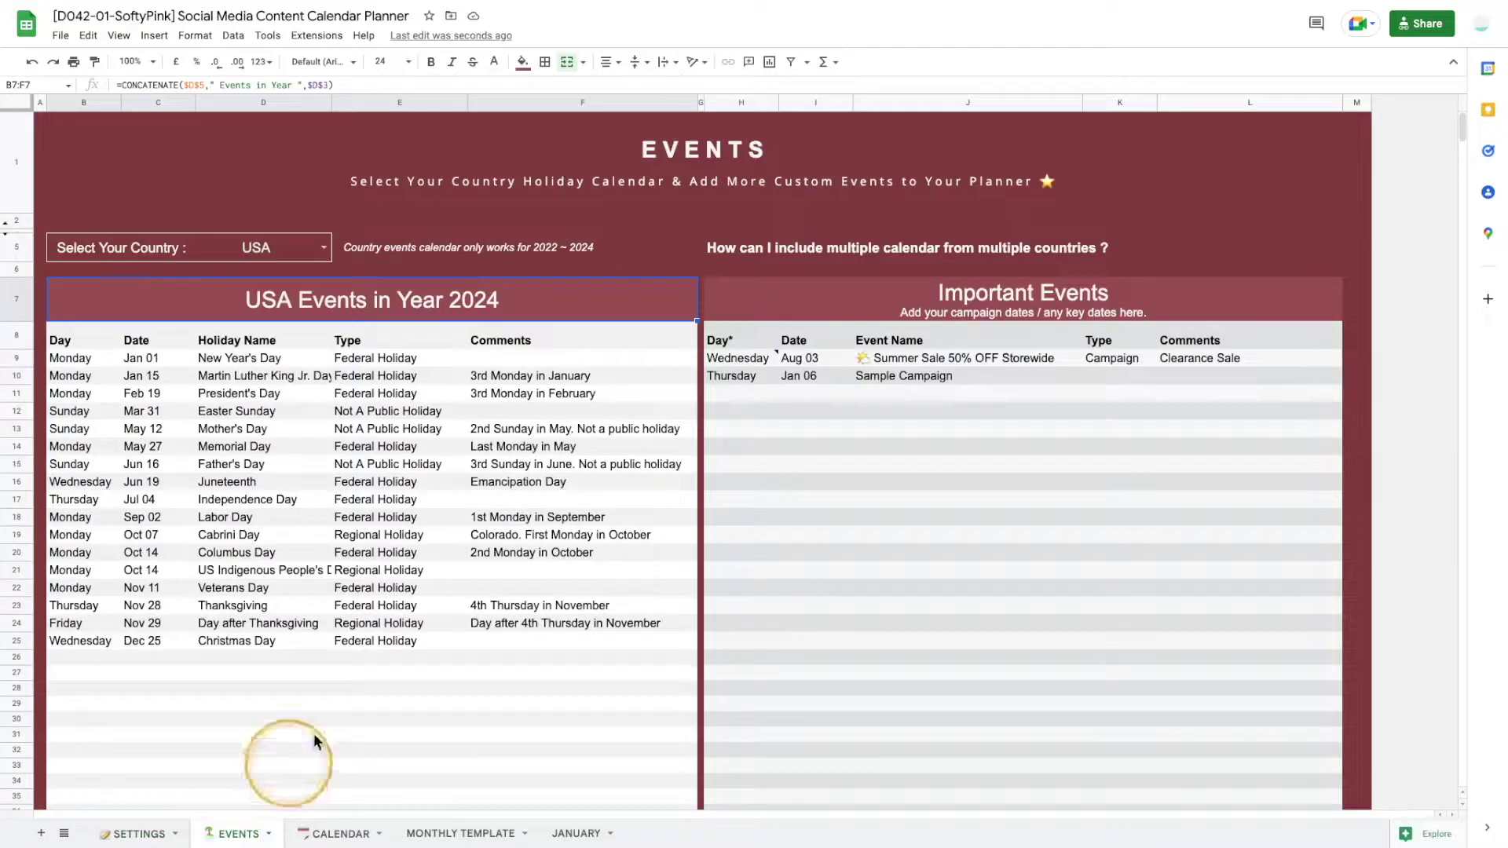
click(337, 833)
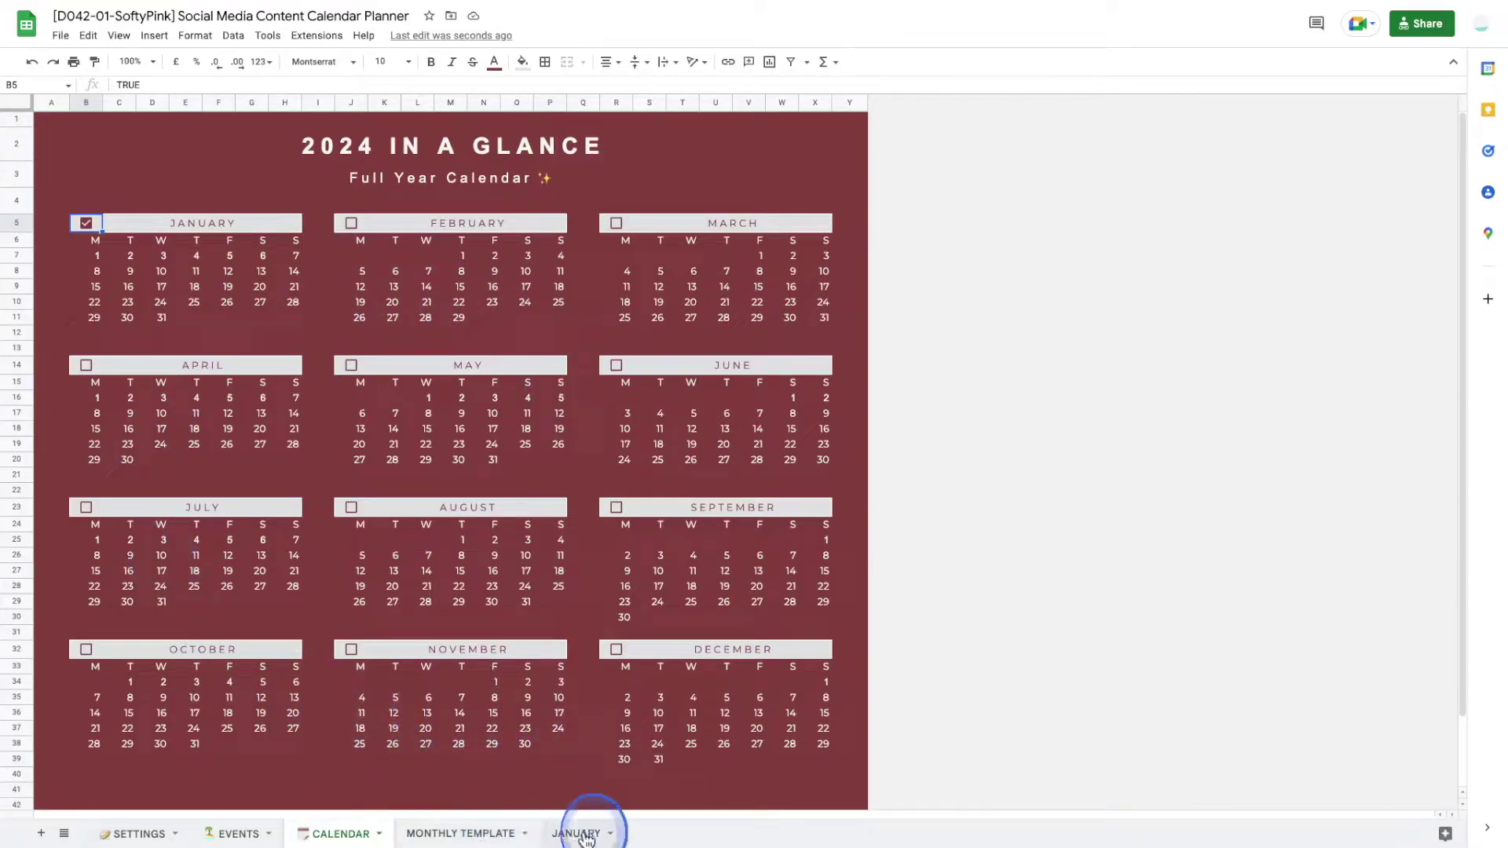
click(579, 834)
Step: Set Calendar Start On to Sunday and view the Sunday-first 2024 CALENDAR
click(118, 838)
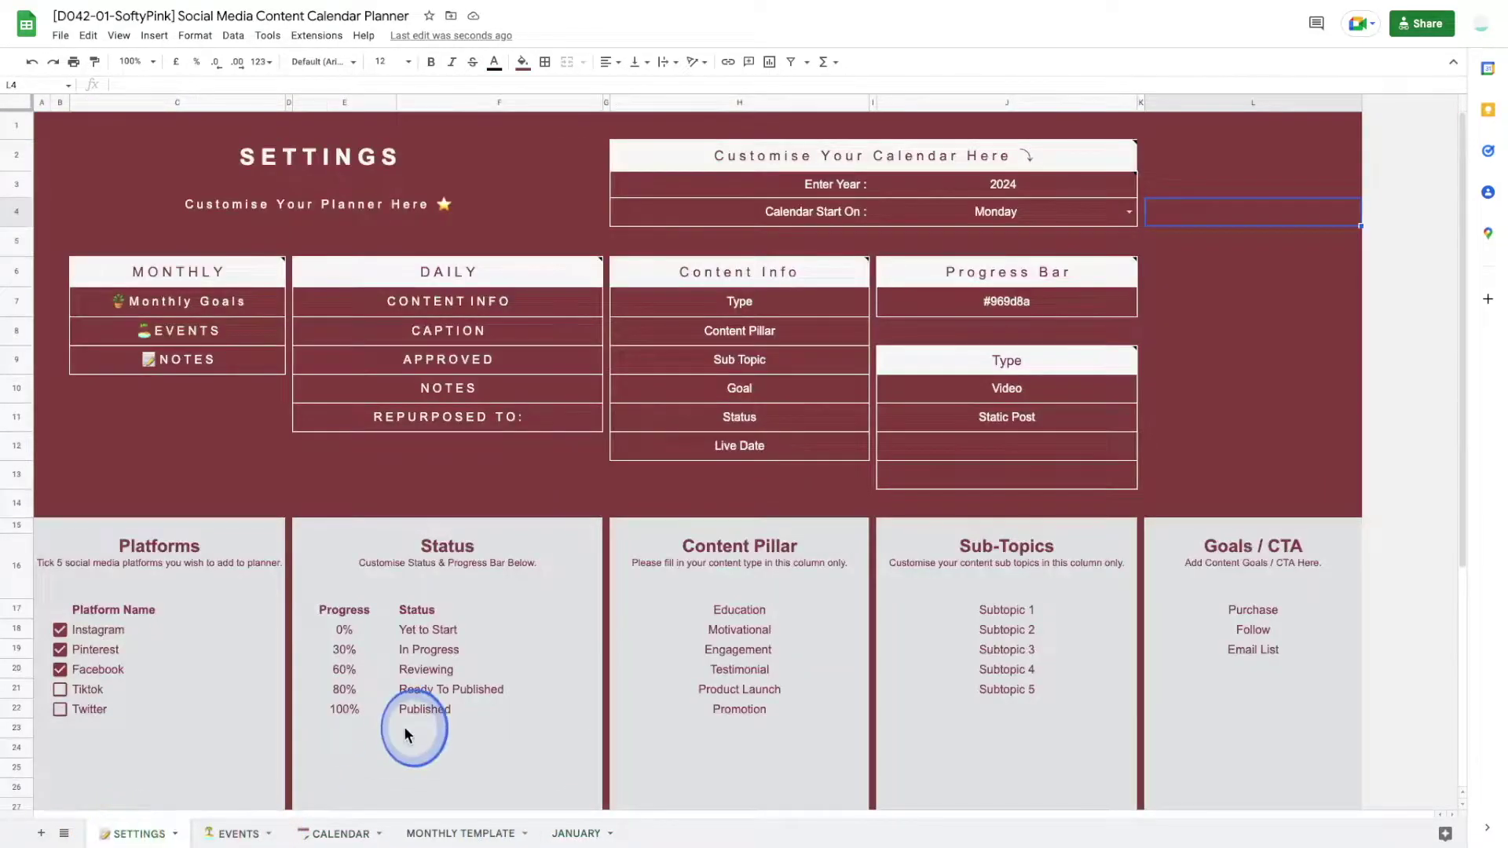
mouse_move(1054, 182)
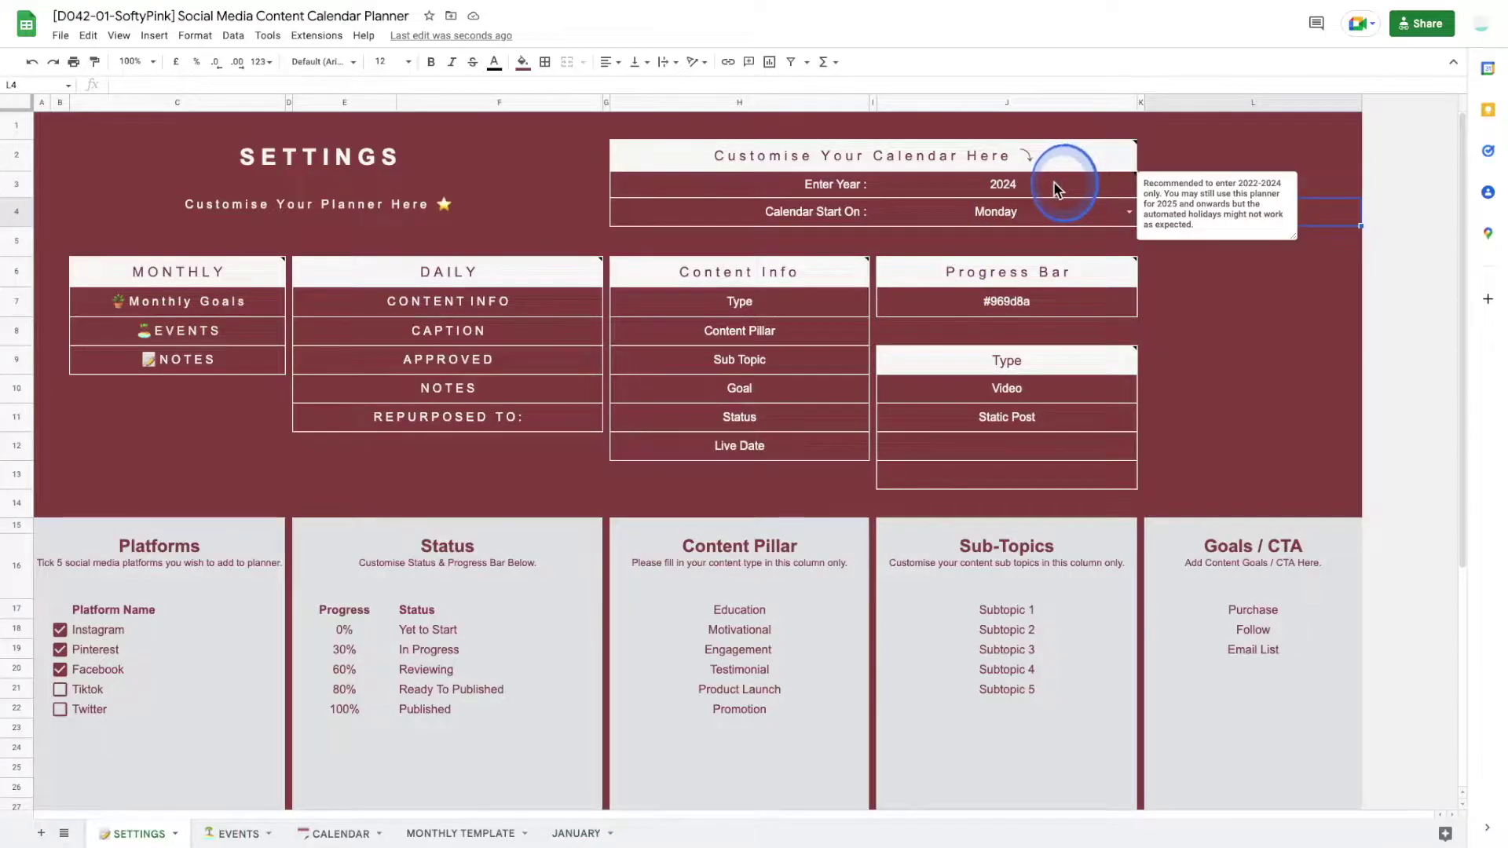
click(1130, 210)
click(935, 253)
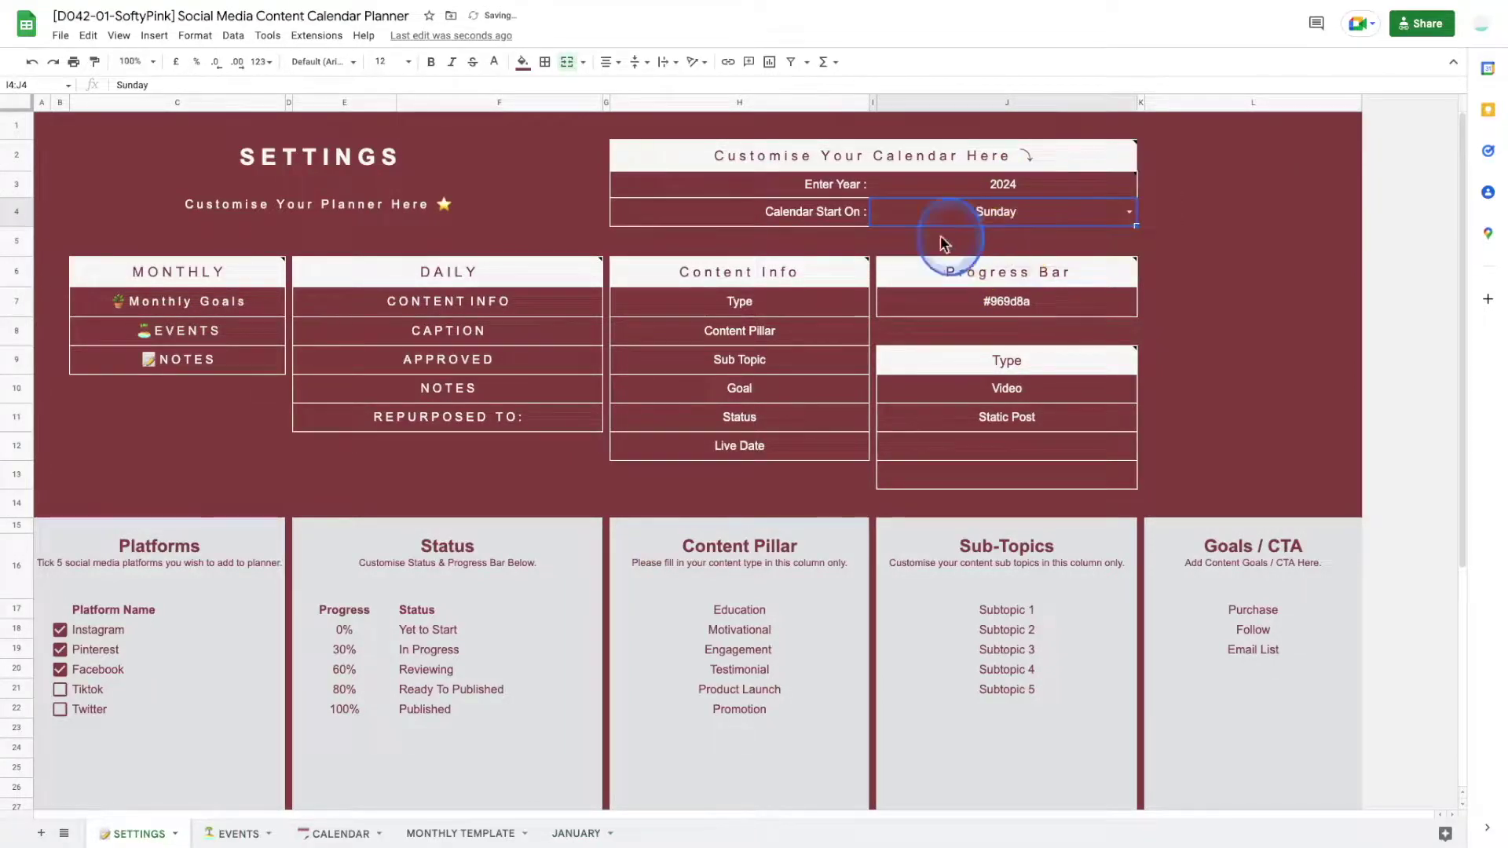
click(339, 834)
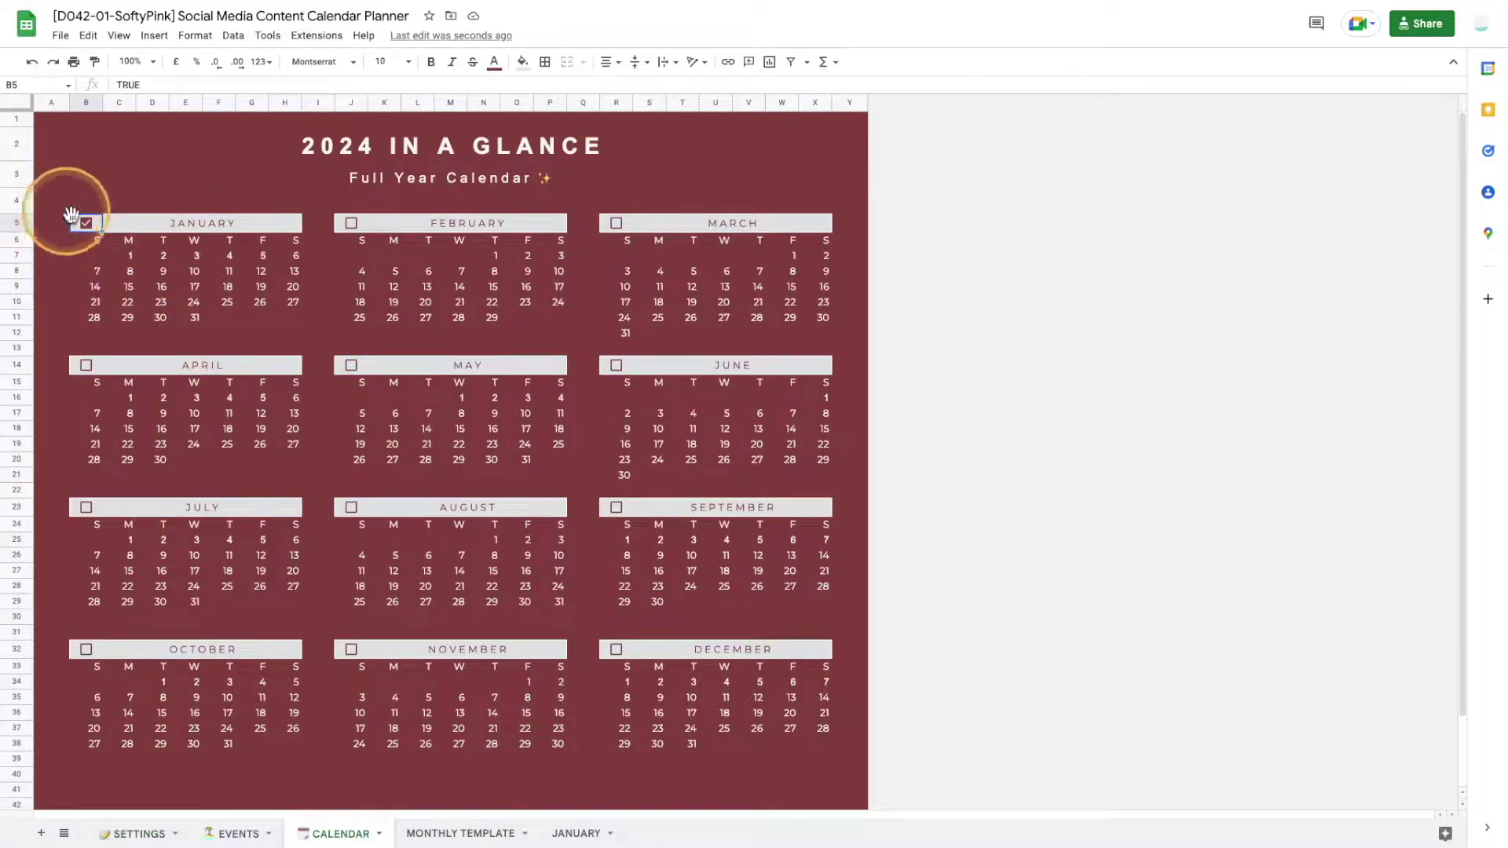
Step: Inspect the formulas behind January's weekday header and dates, then view JANUARY and EVENTS
click(85, 240)
click(284, 318)
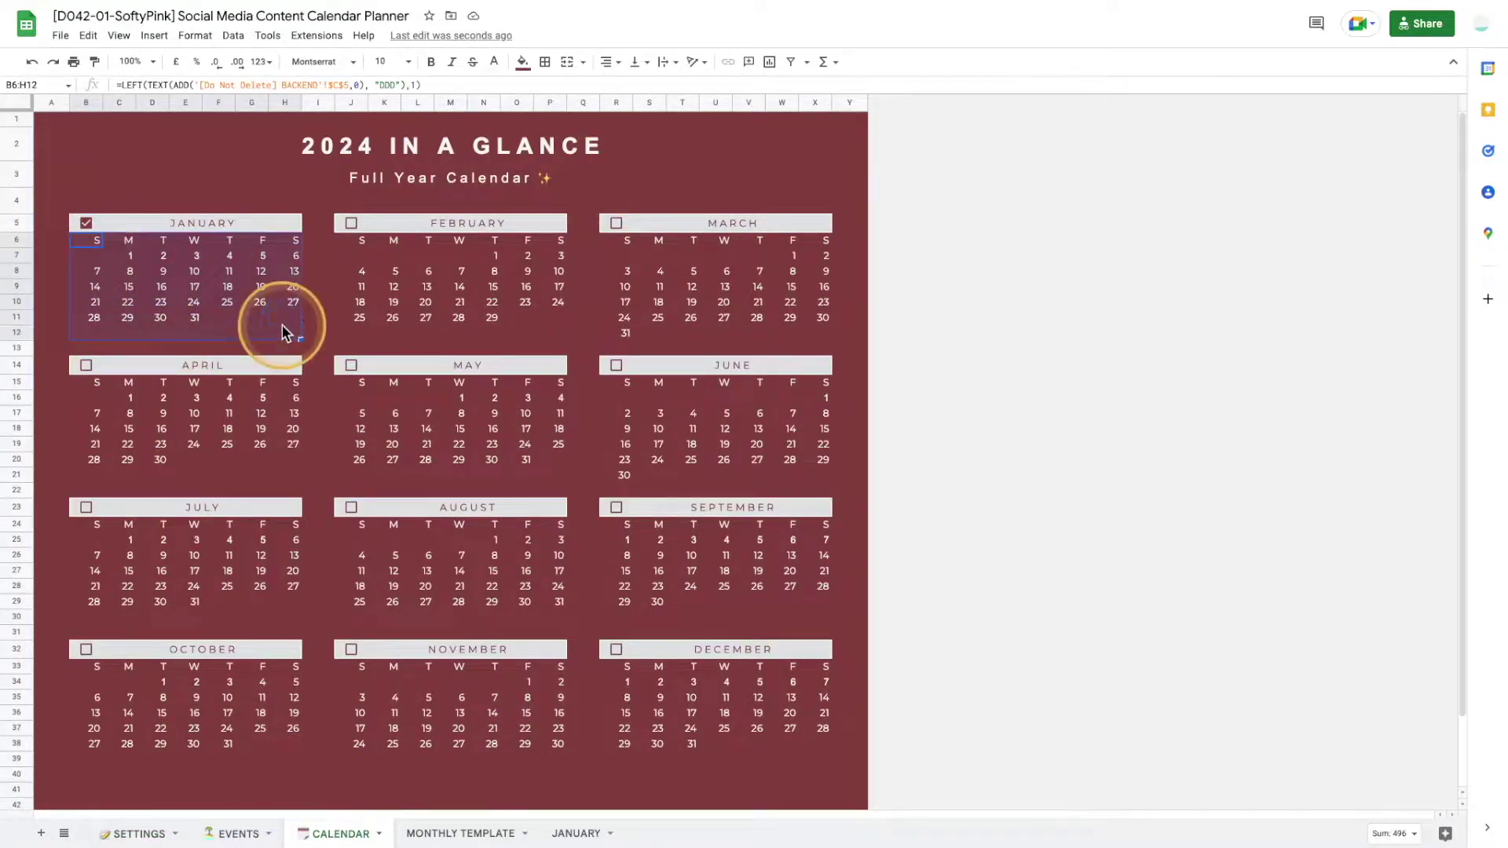
drag(98, 246, 95, 318)
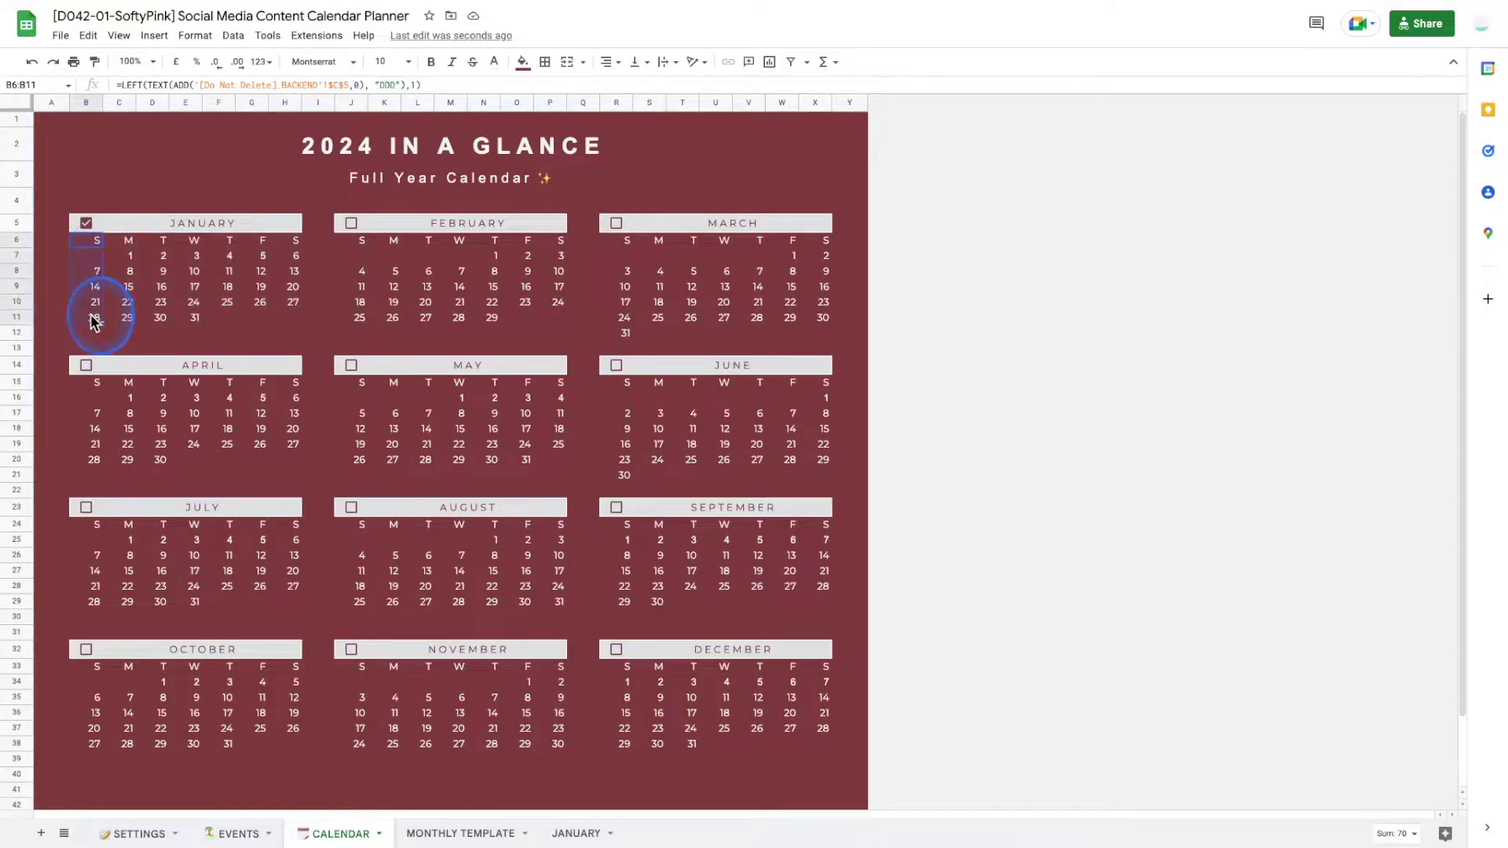
click(554, 833)
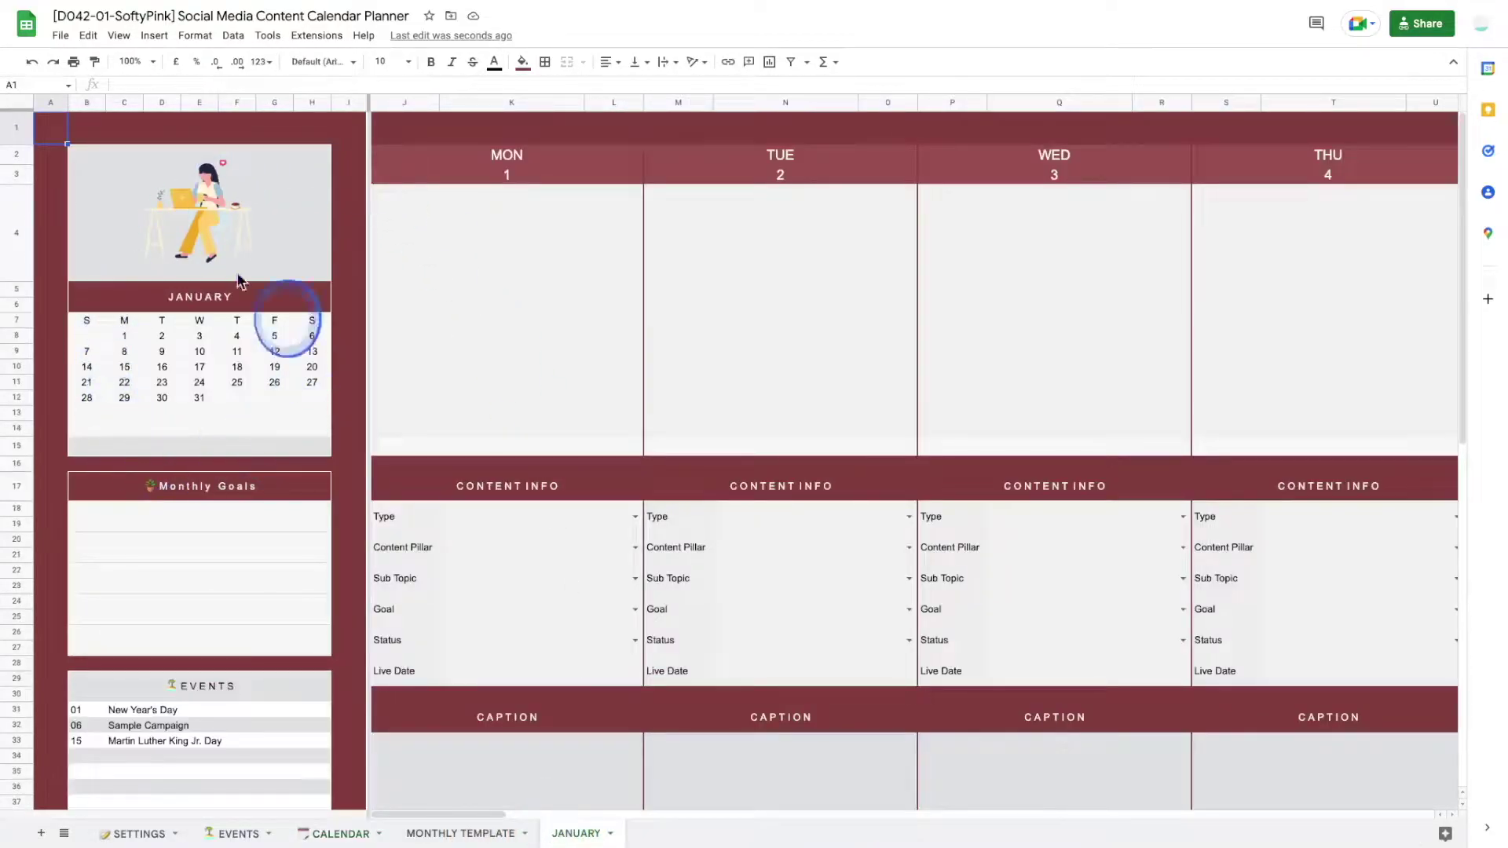
click(230, 833)
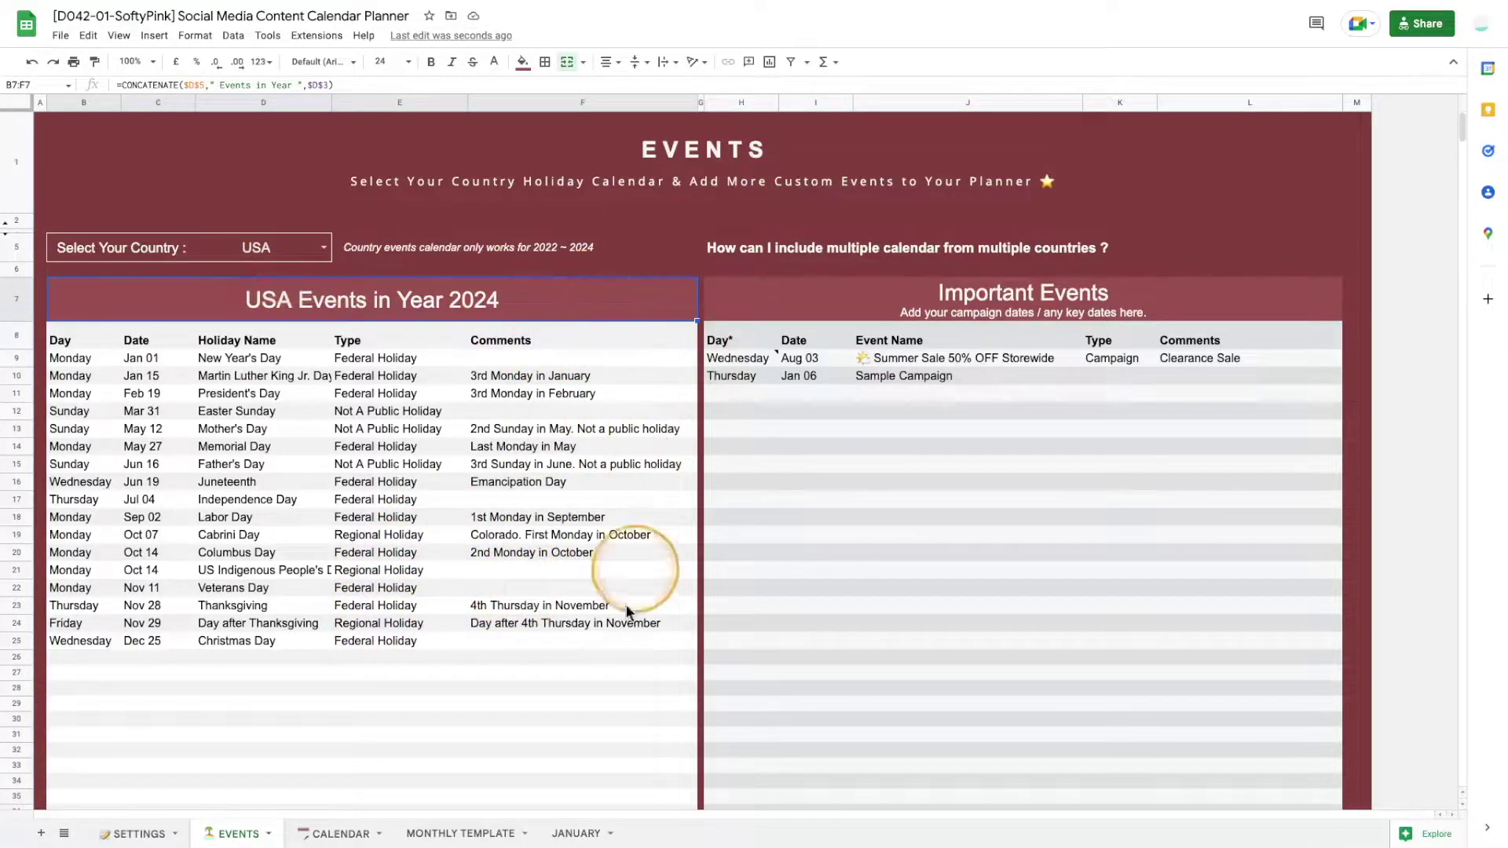
Step: Switch the EVENTS holiday country to Canada and select the empty Important Events cell H11
click(328, 249)
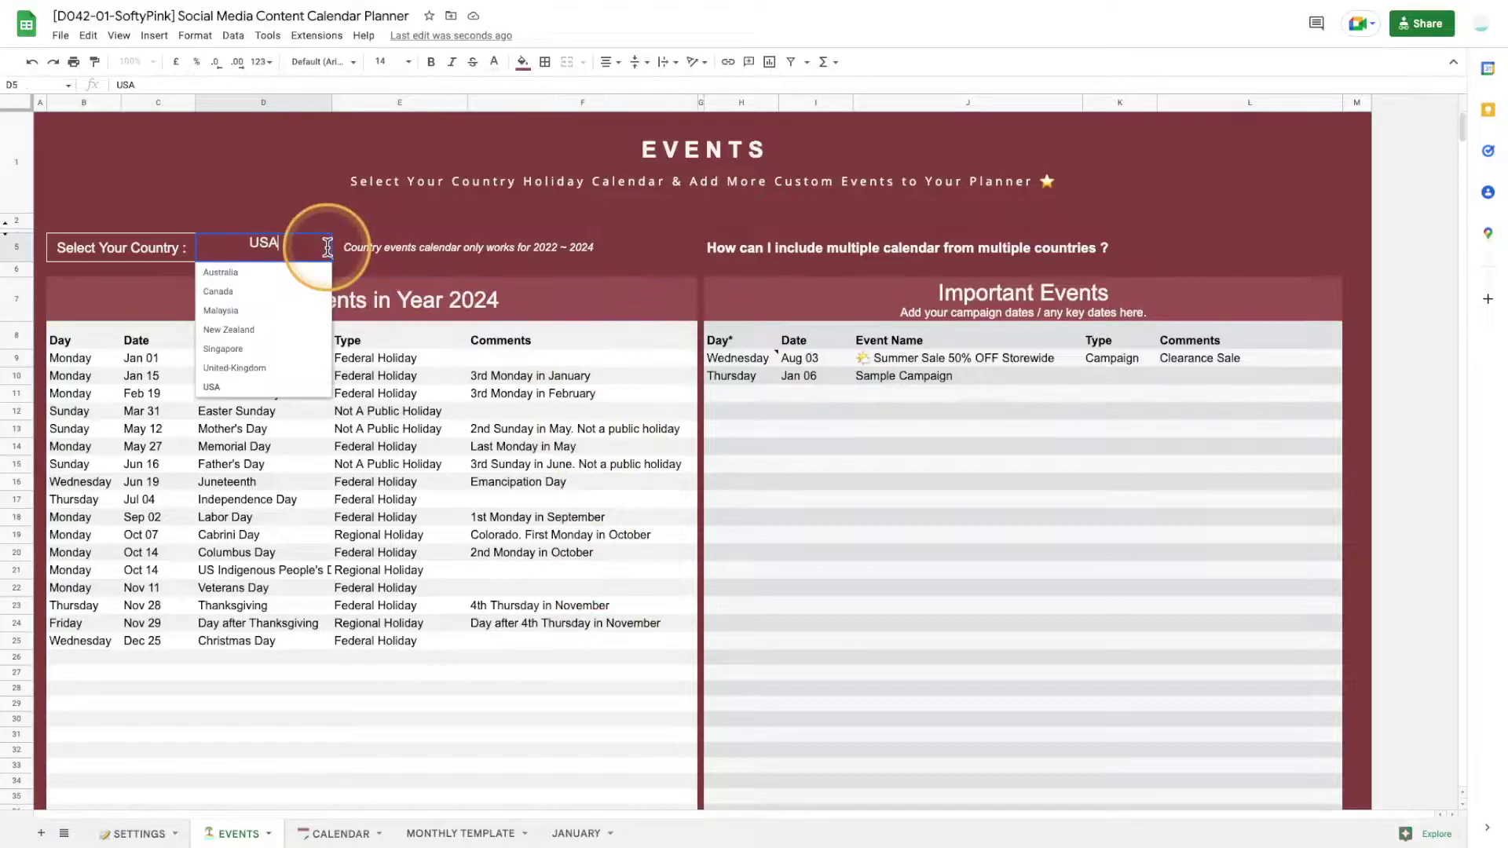
click(260, 294)
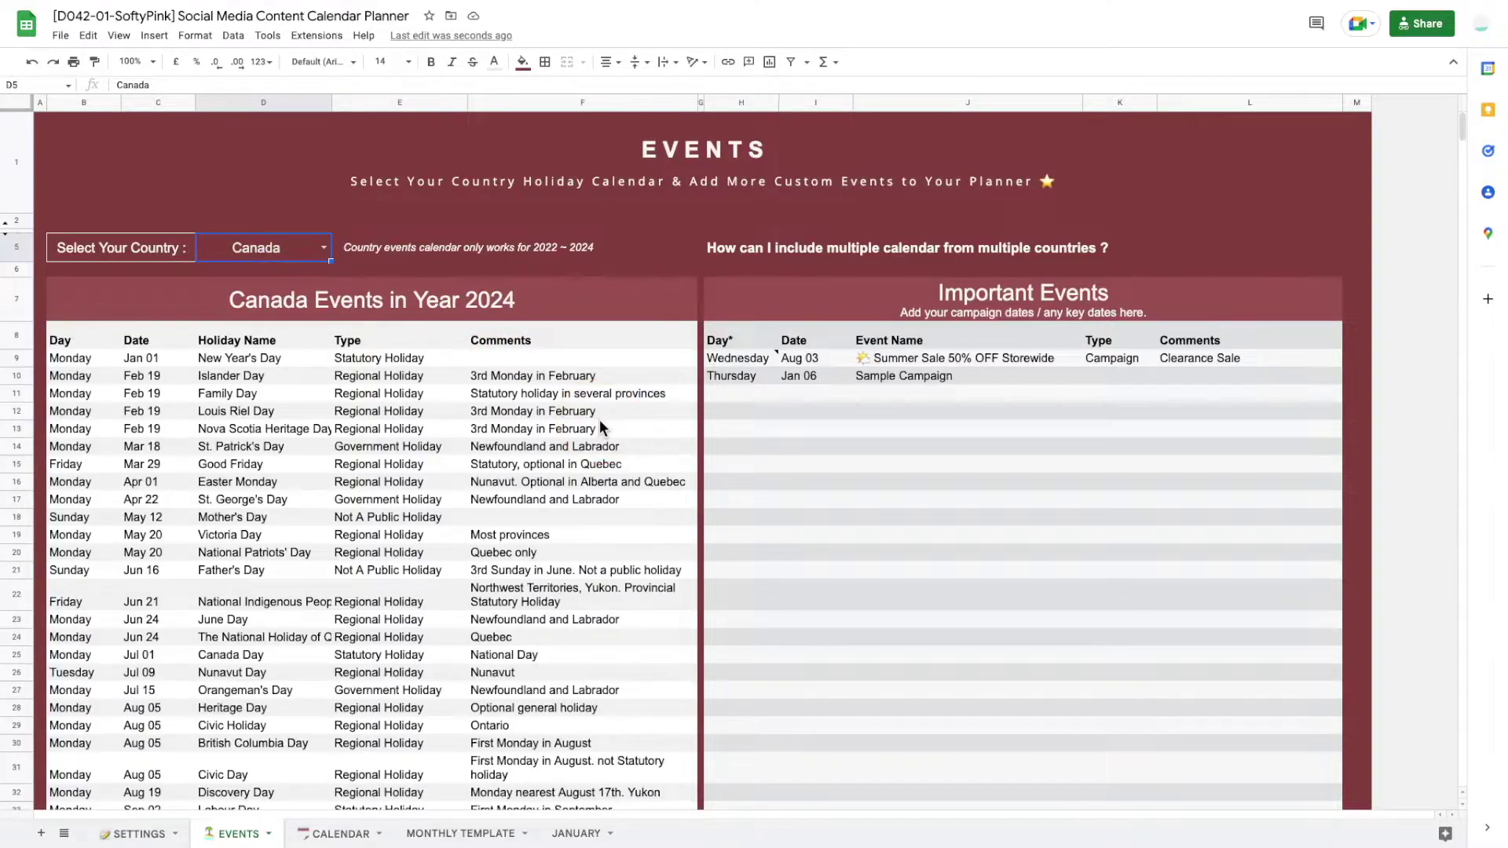
click(329, 248)
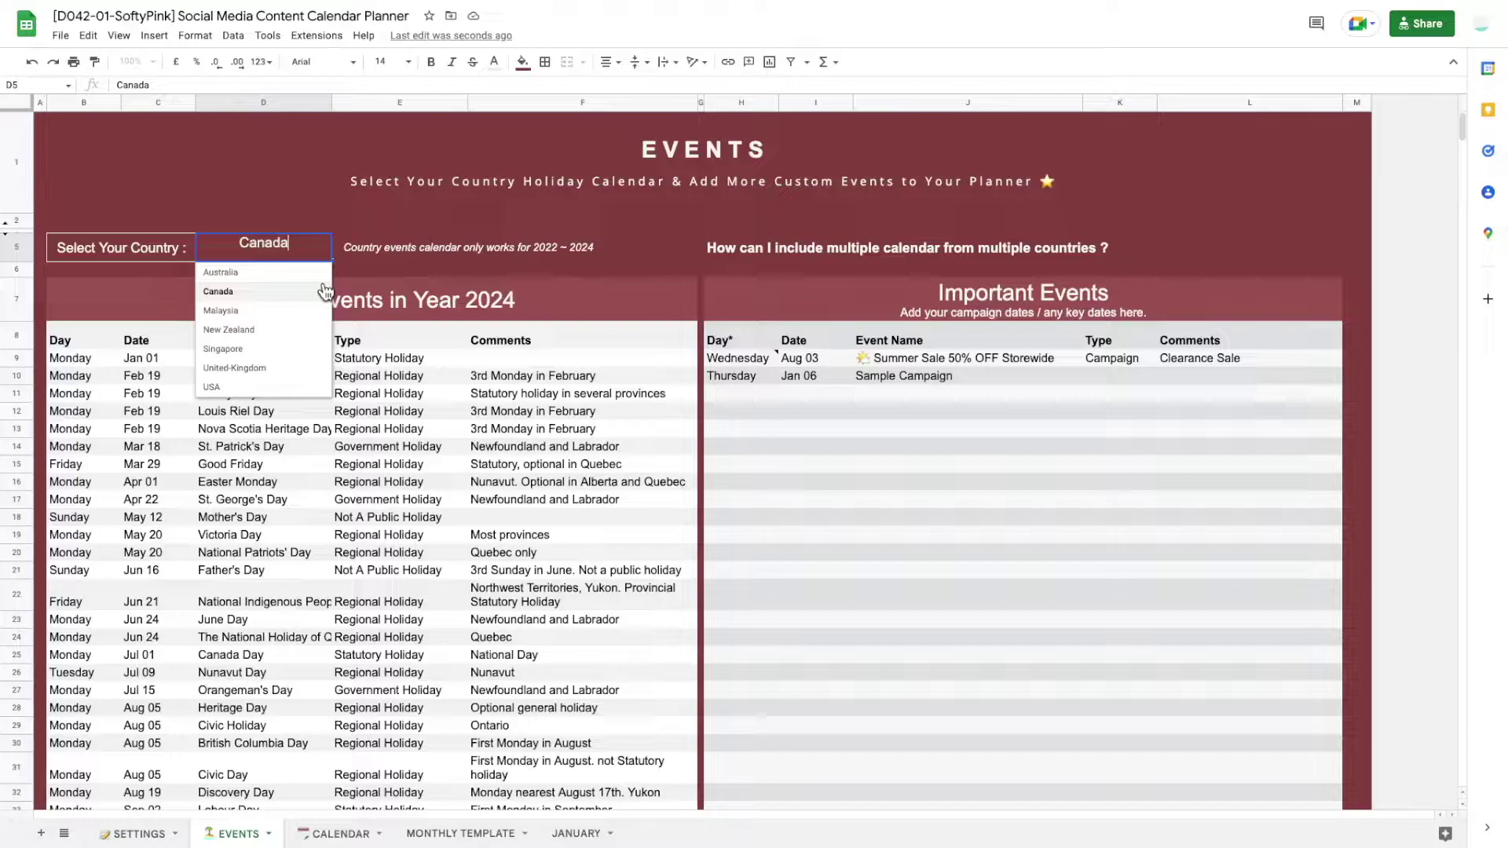
click(350, 239)
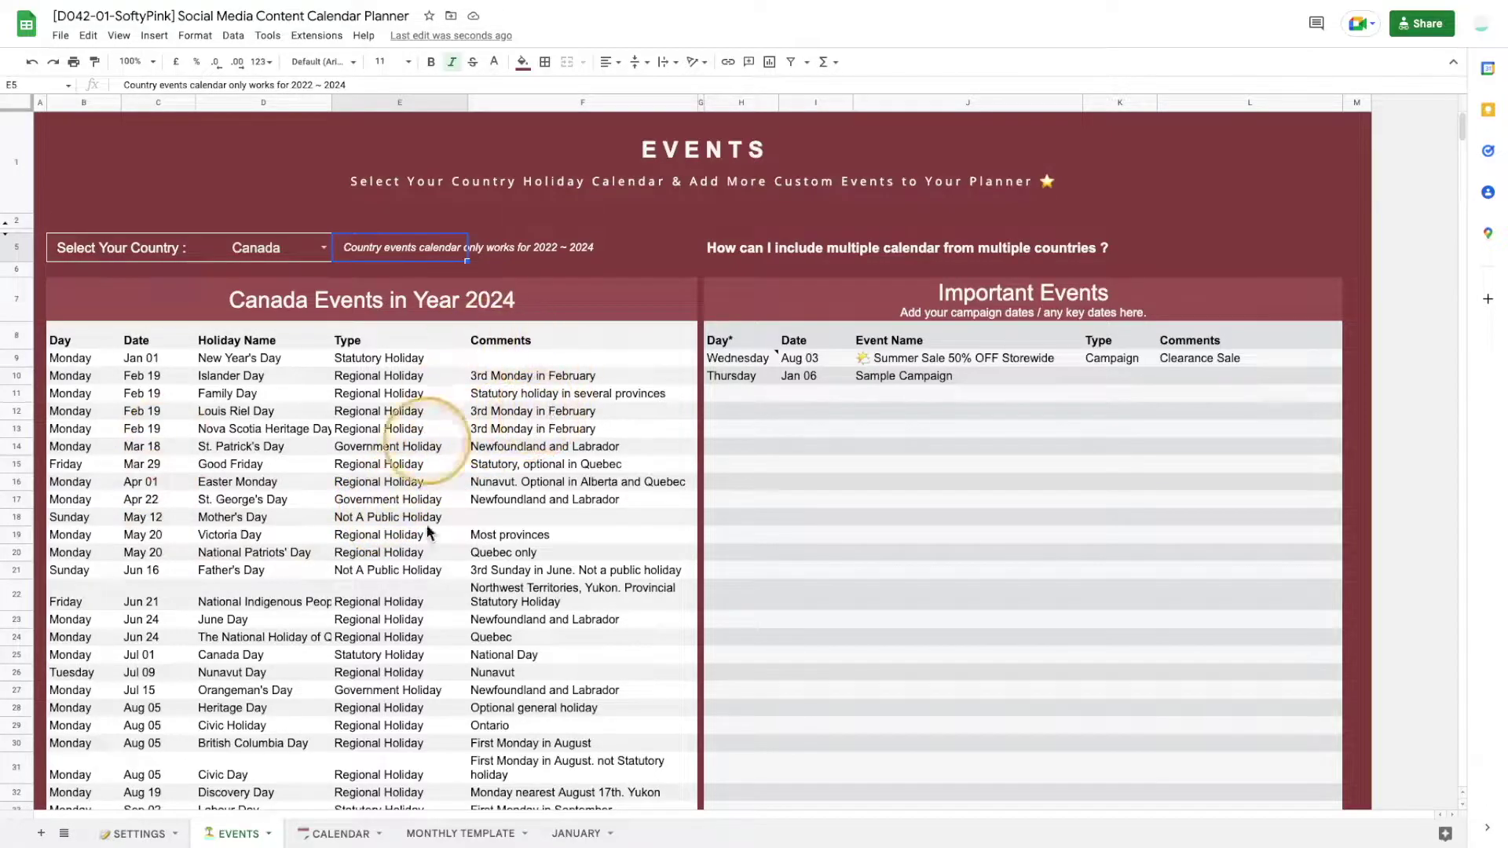
click(734, 393)
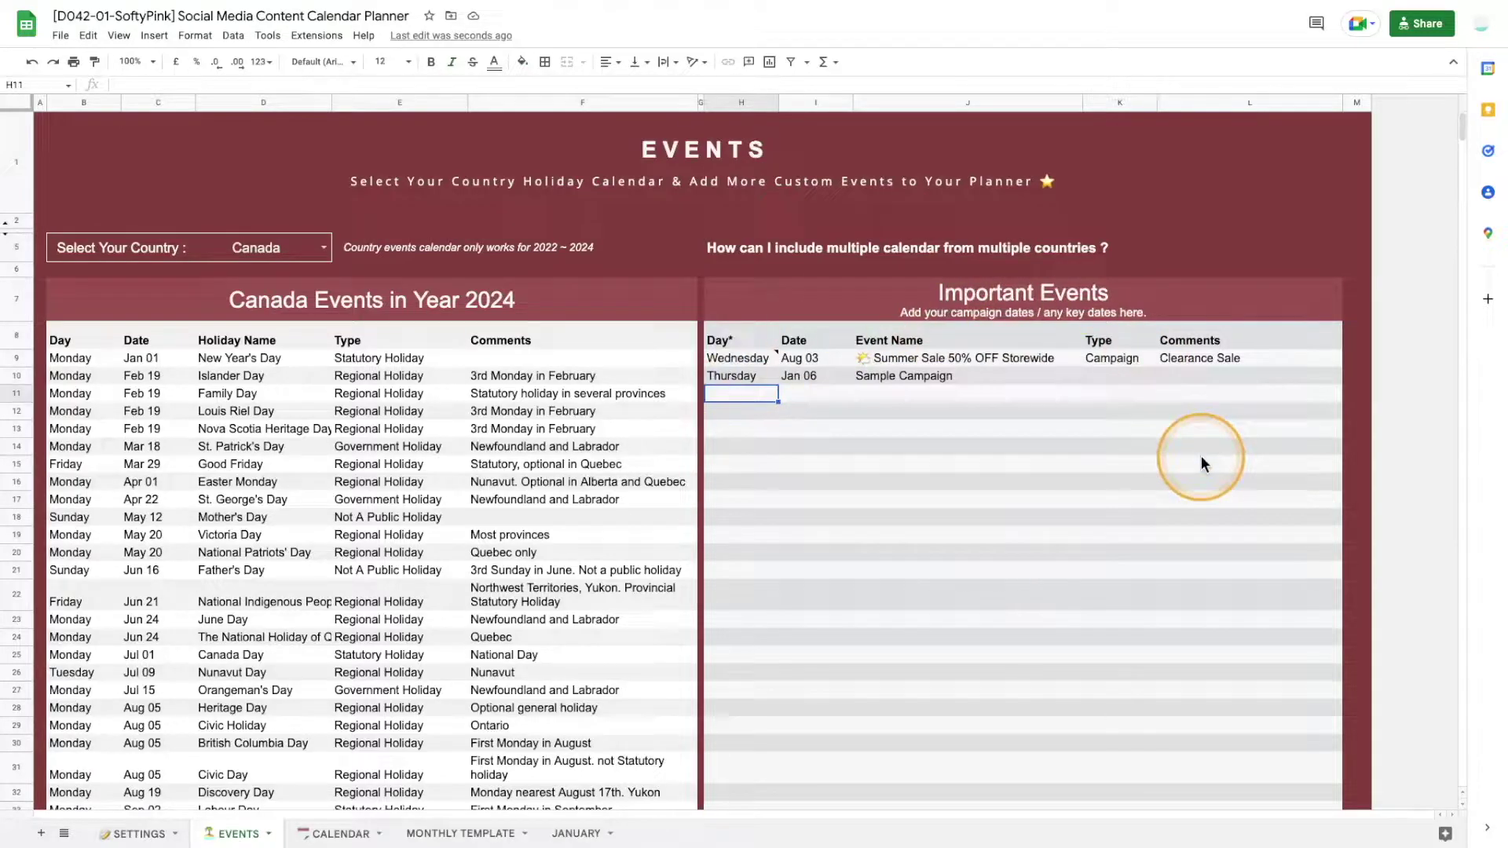
Step: Add the Important Event 'Super Sale 80% OFF' dated Sep 23 with type Campaign
double_click(827, 393)
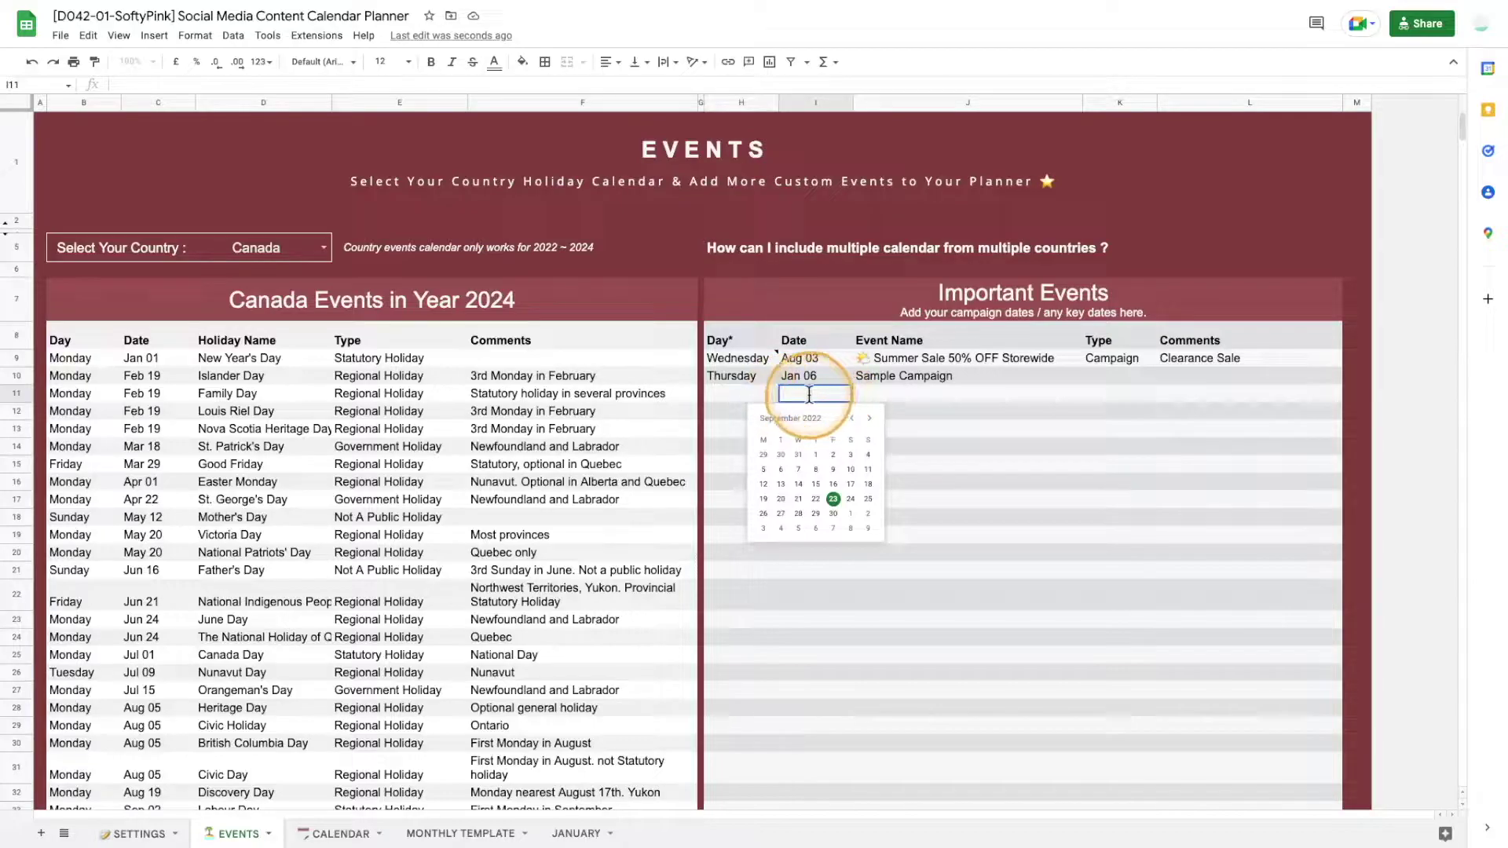
click(833, 500)
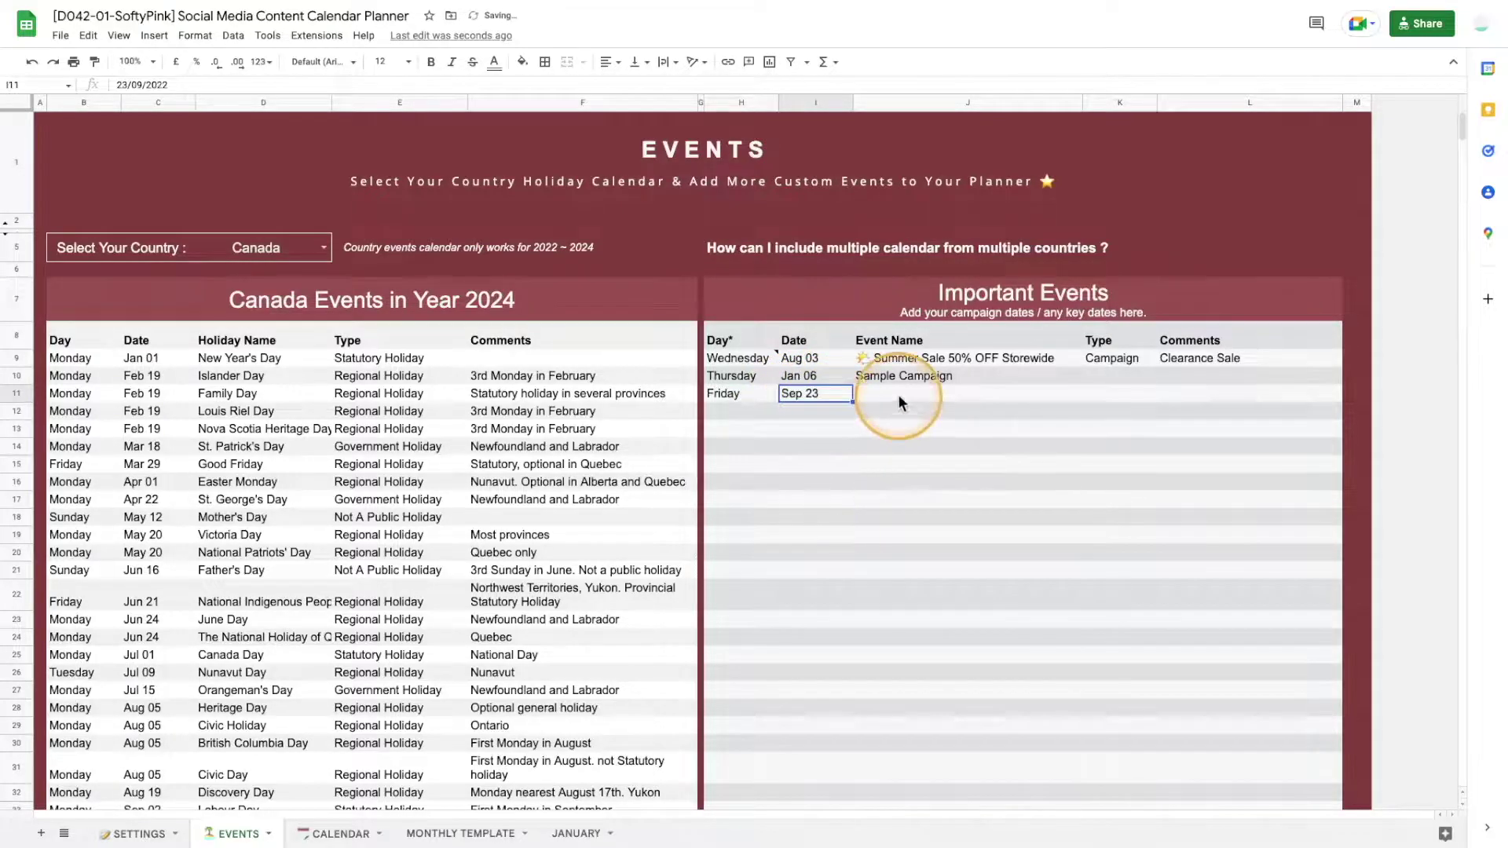
key(Tab)
text(Super Sale 80% OFF)
click(1114, 393)
text(C)
key(Return)
click(1145, 395)
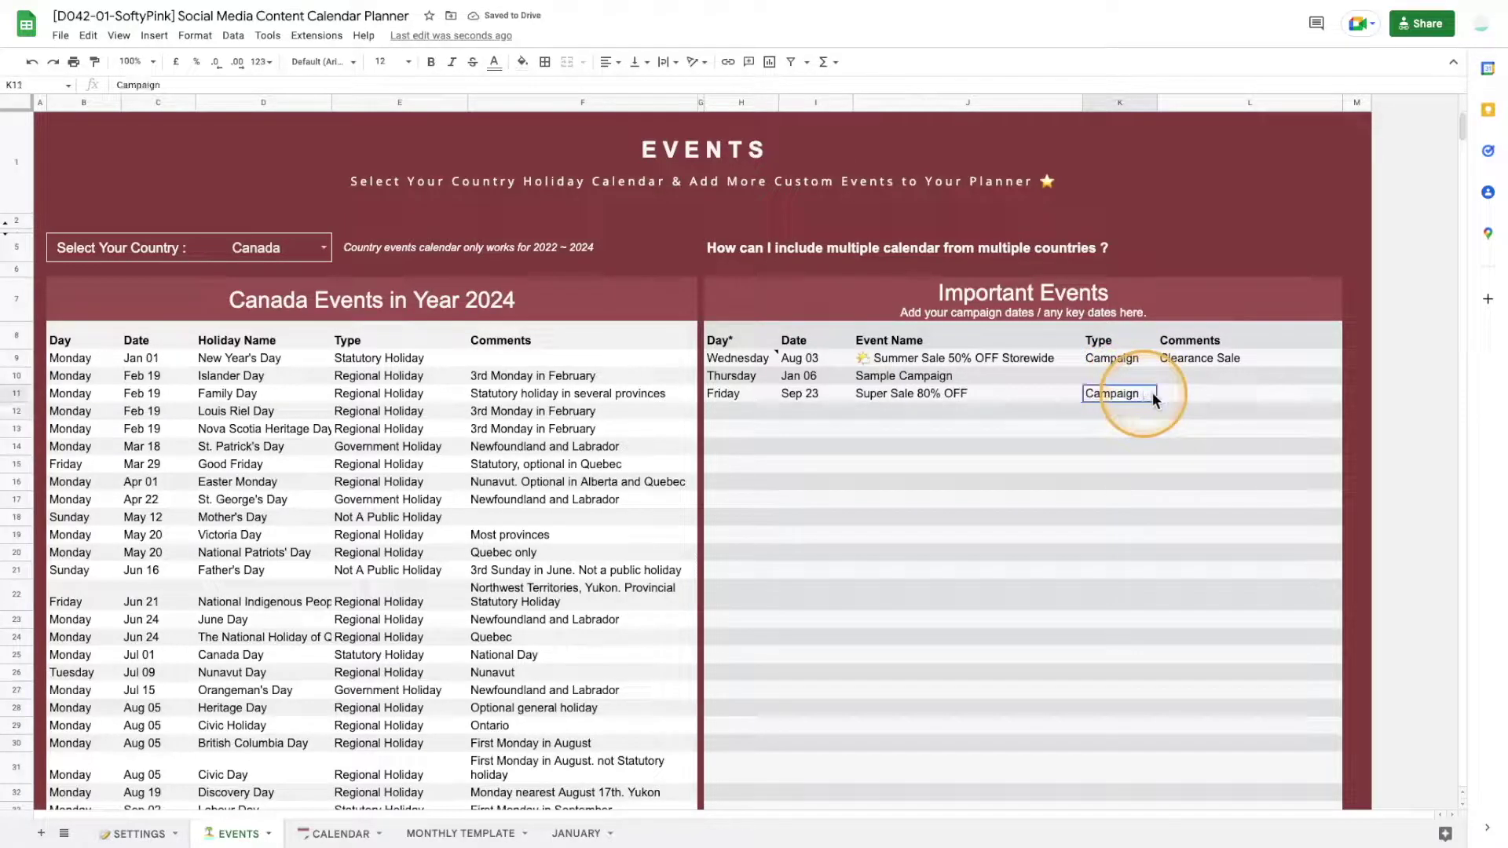
key(Tab)
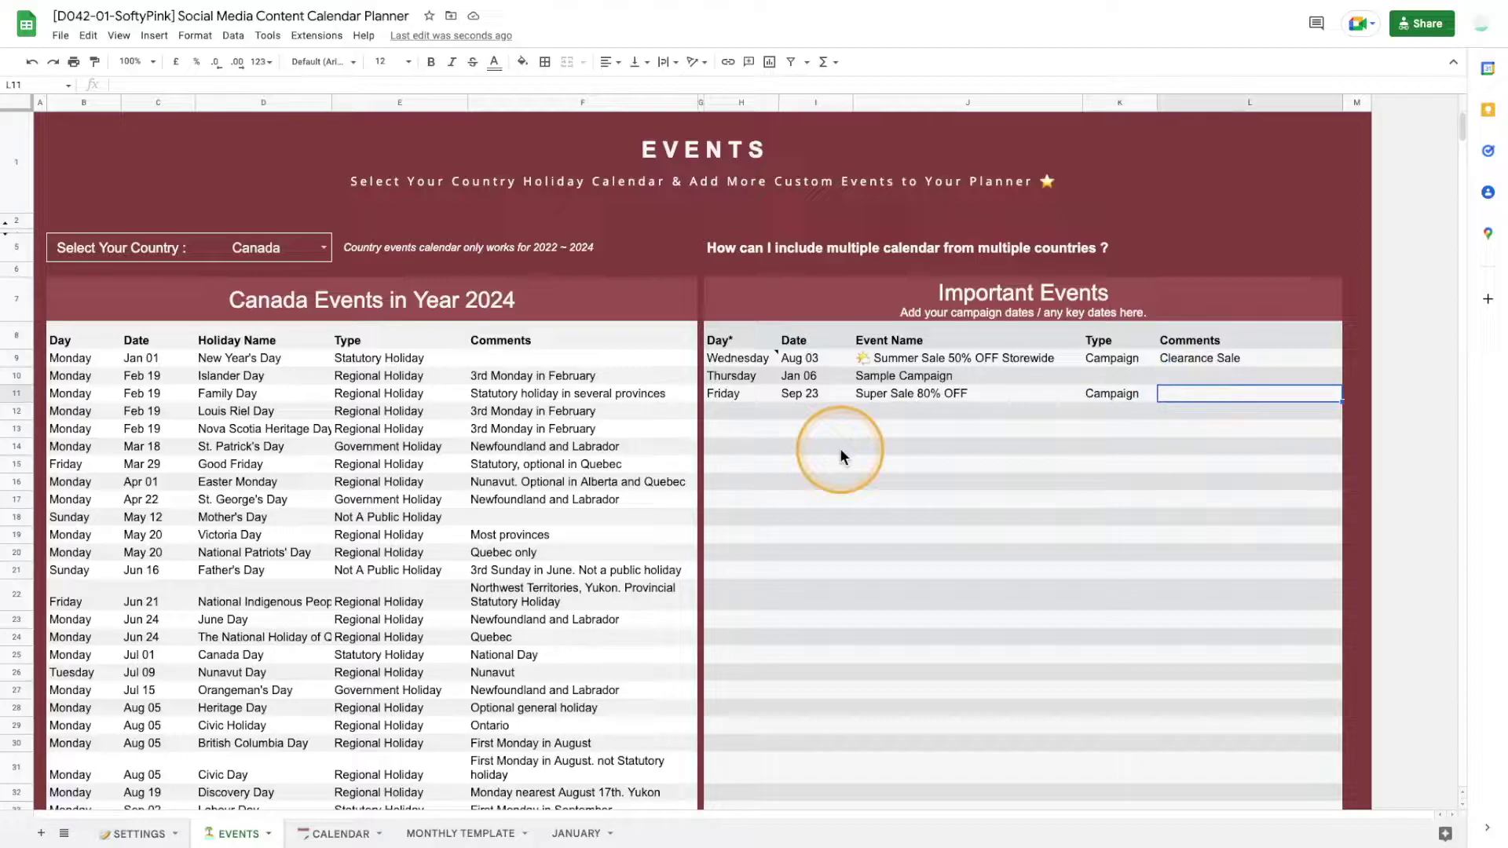
click(341, 834)
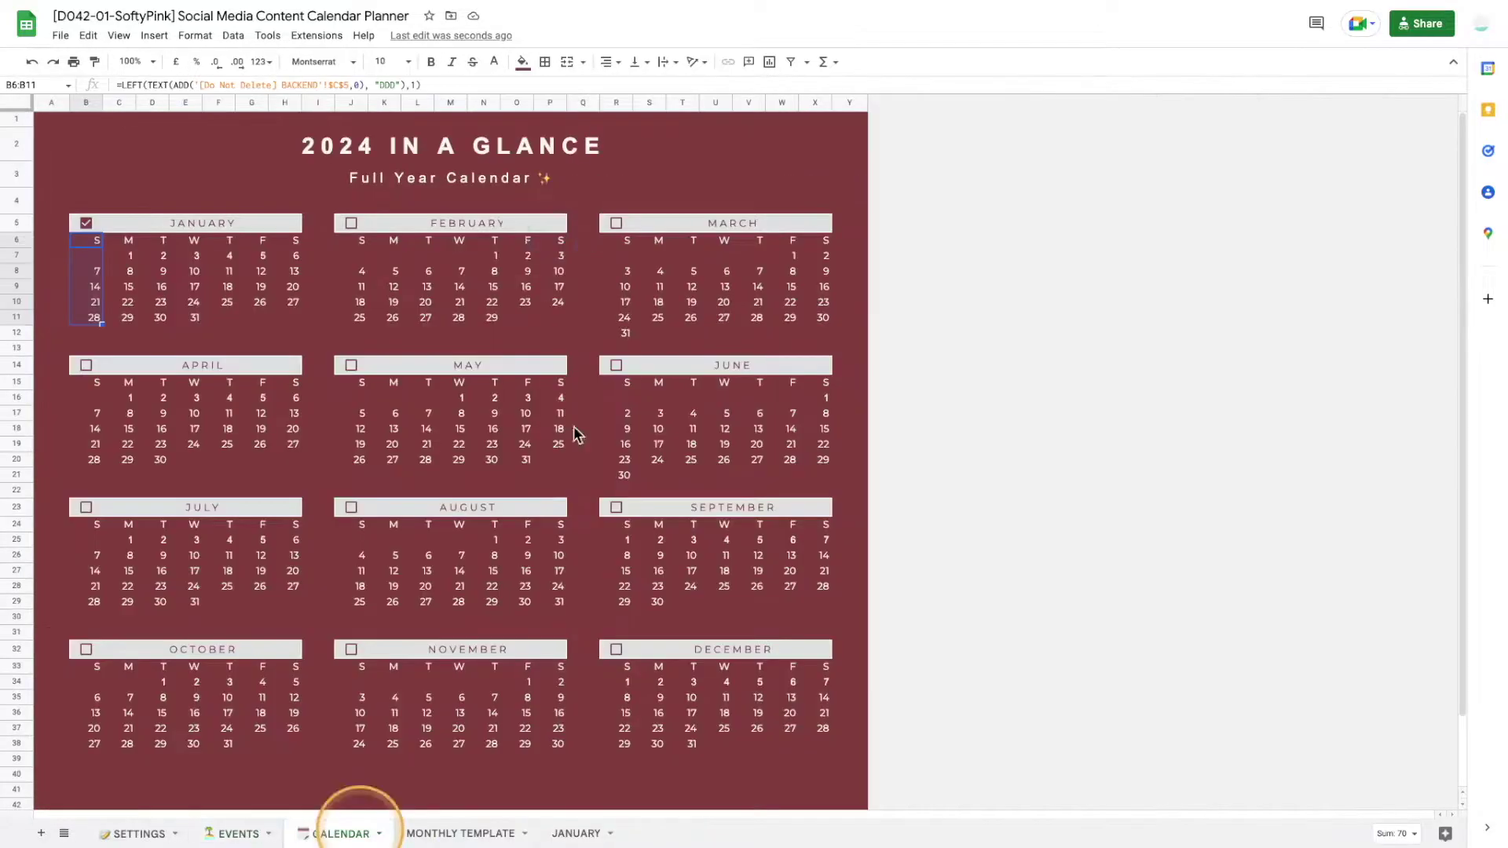
Step: Tick September on the 2024 calendar and view the new SEPTEMBER sheet
click(617, 509)
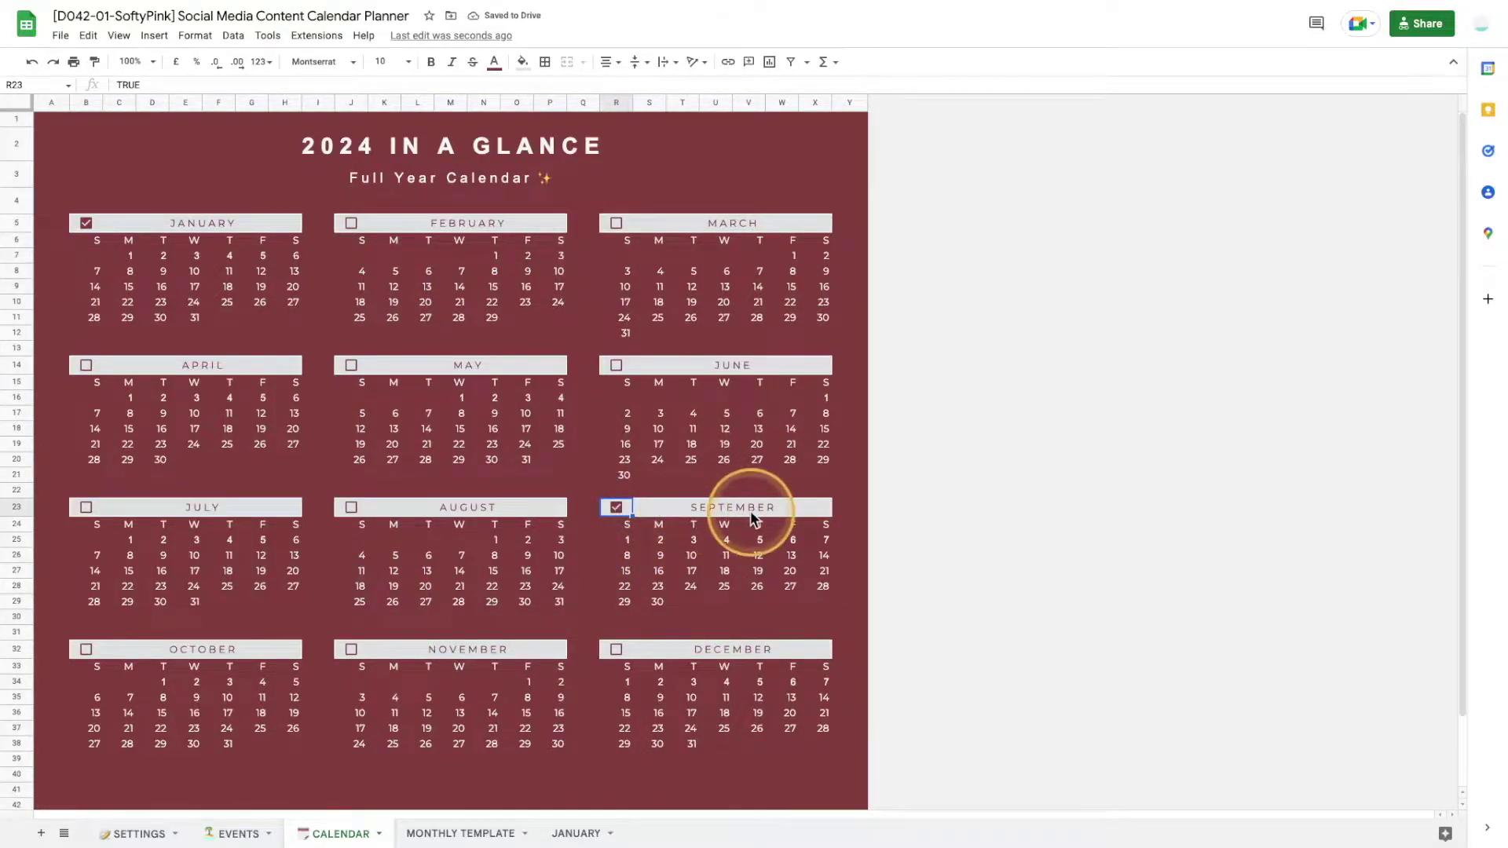
click(669, 834)
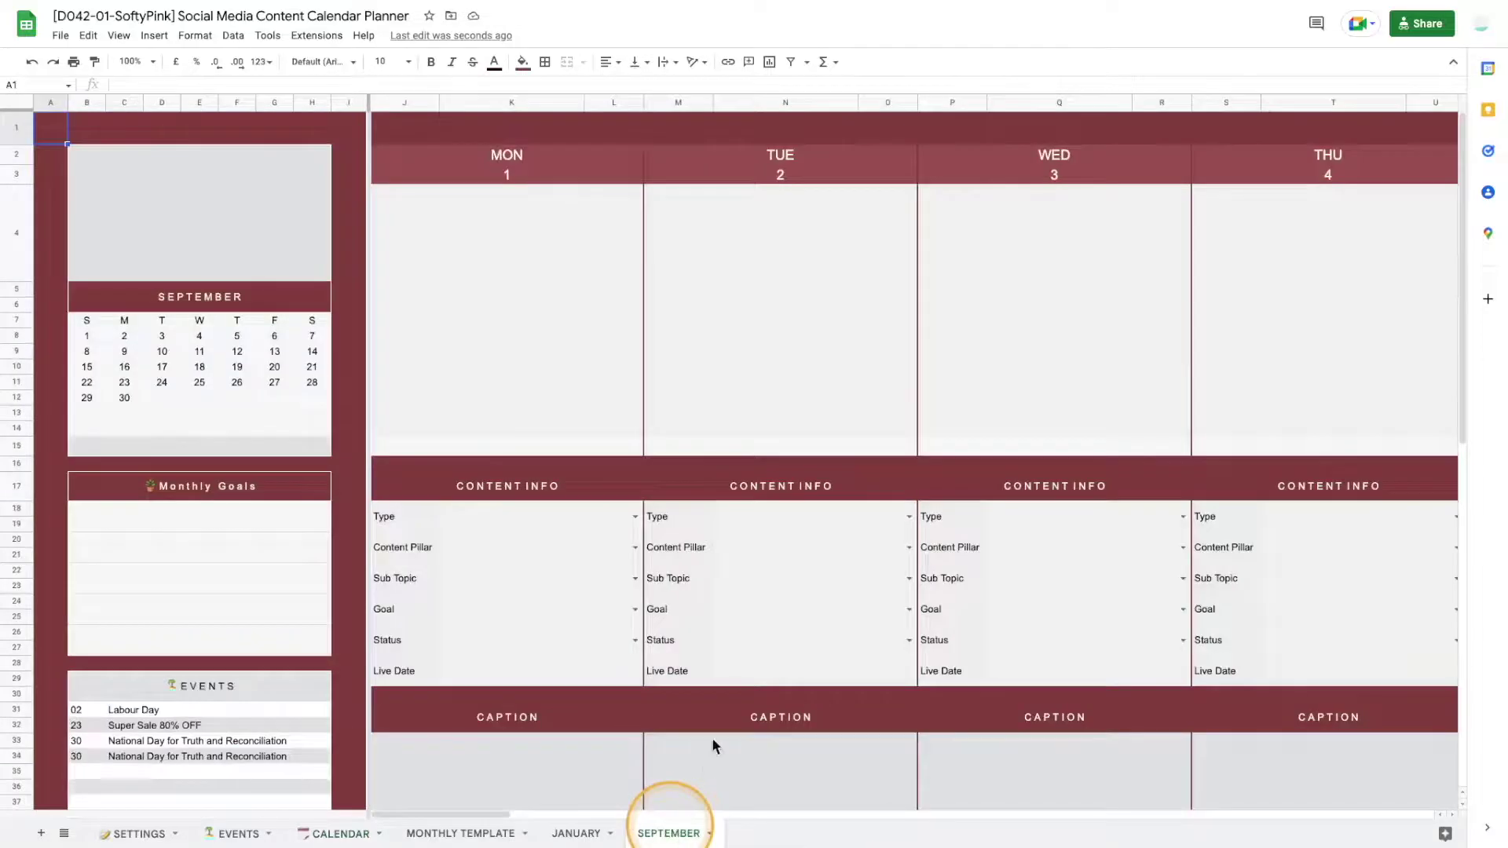
Step: Scroll through the SEPTEMBER planner, then return to the EVENTS sheet
scroll(245, 759, down, 1)
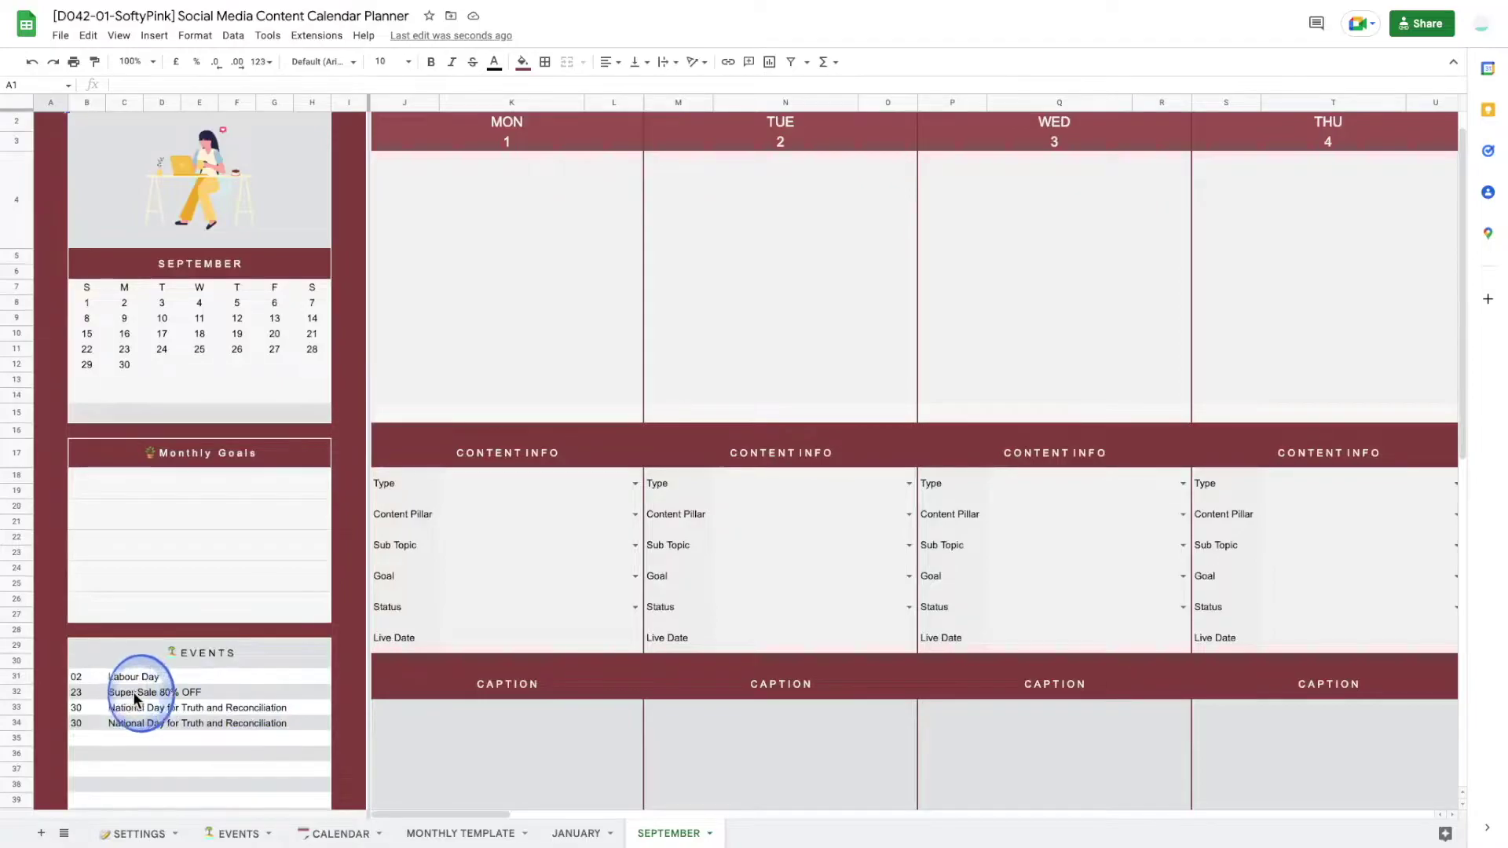
scroll(303, 616, down, 3)
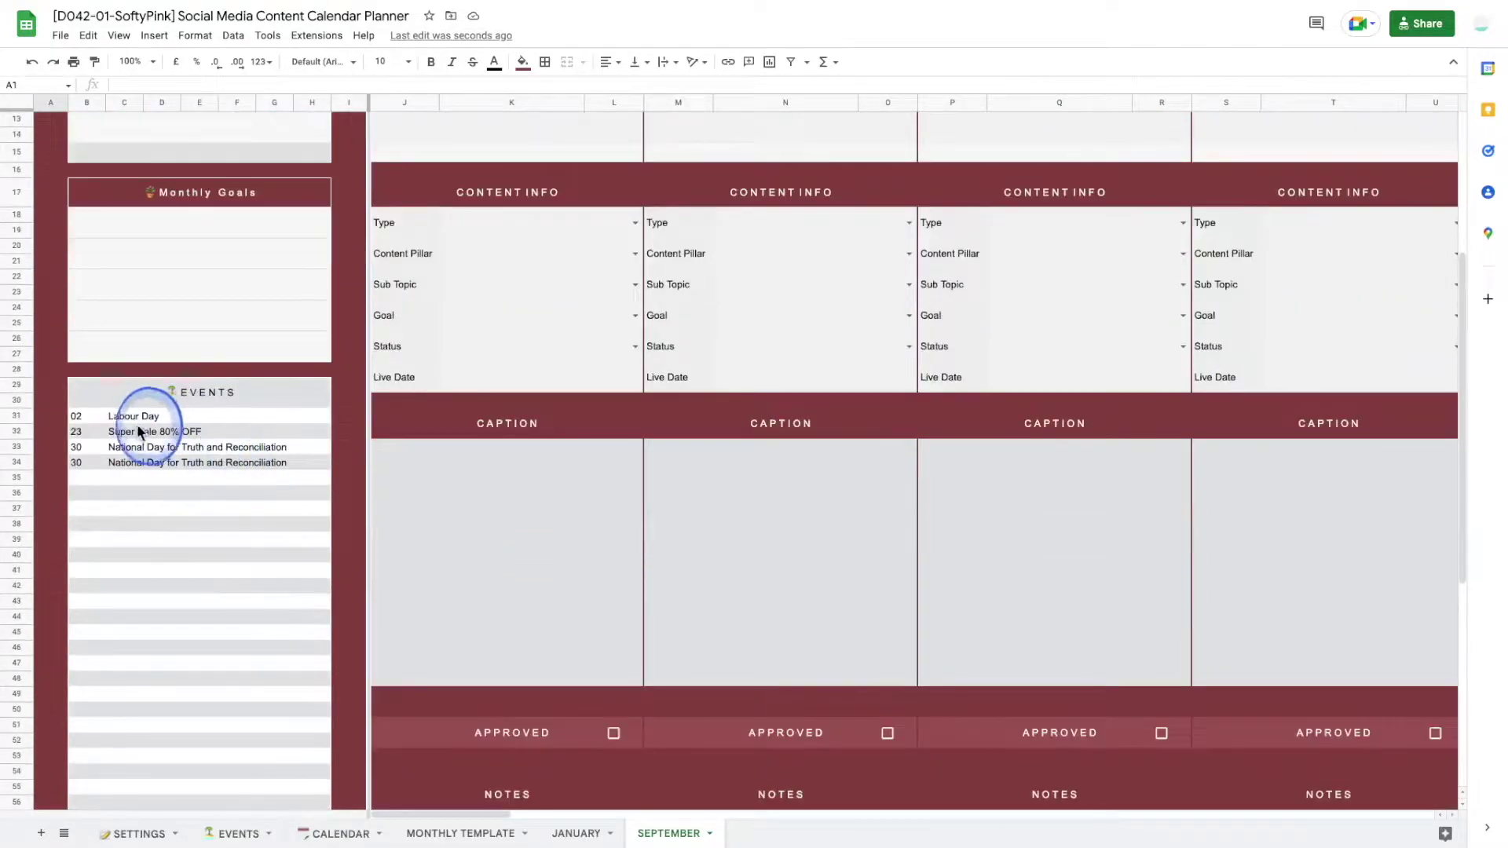
click(238, 834)
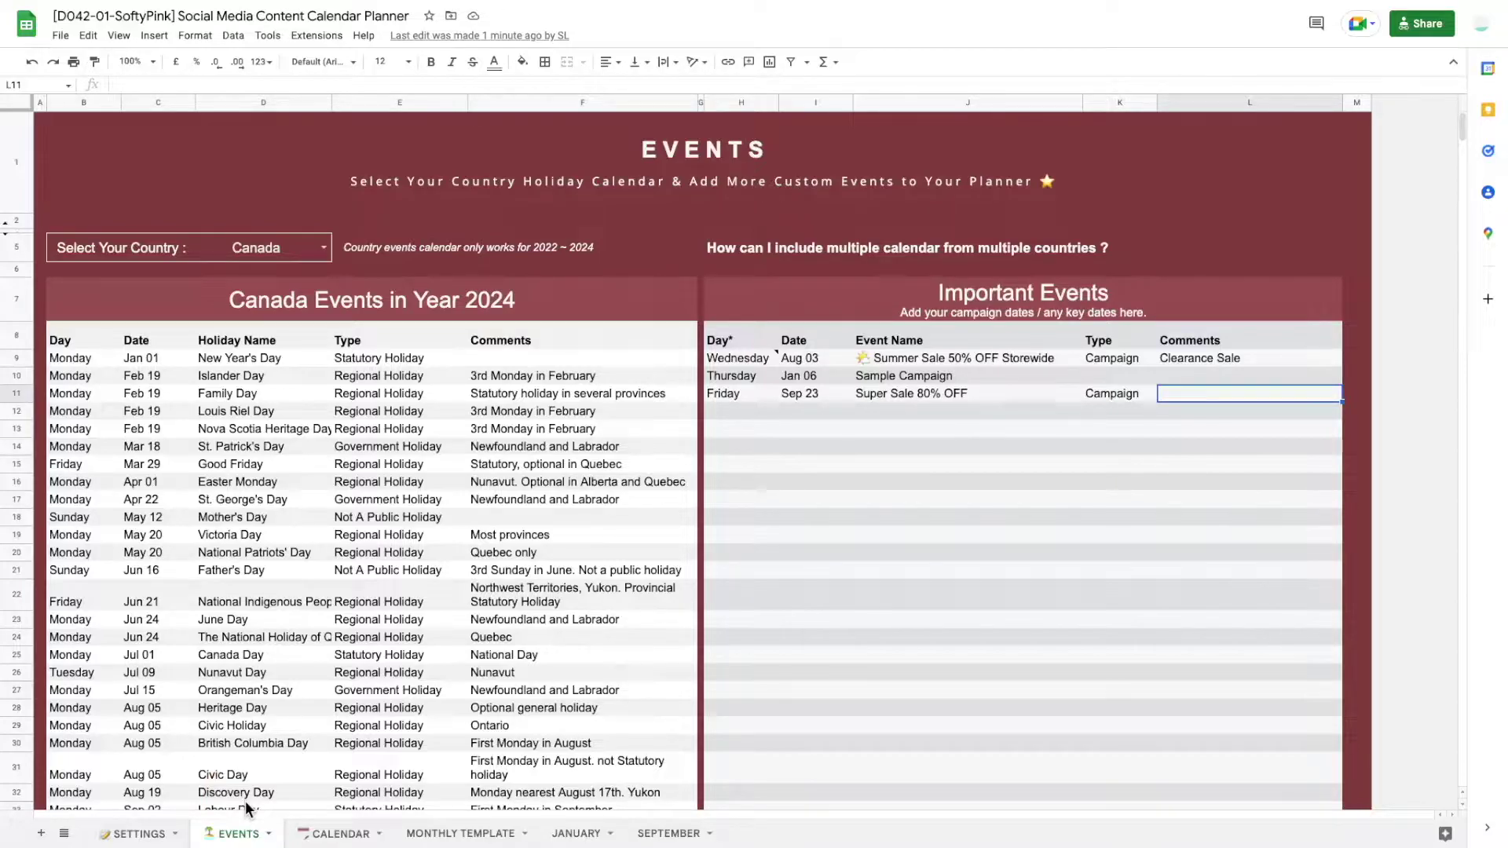
Step: Switch the holiday country to USA and copy its 2024 holiday rows C9:F25
click(324, 249)
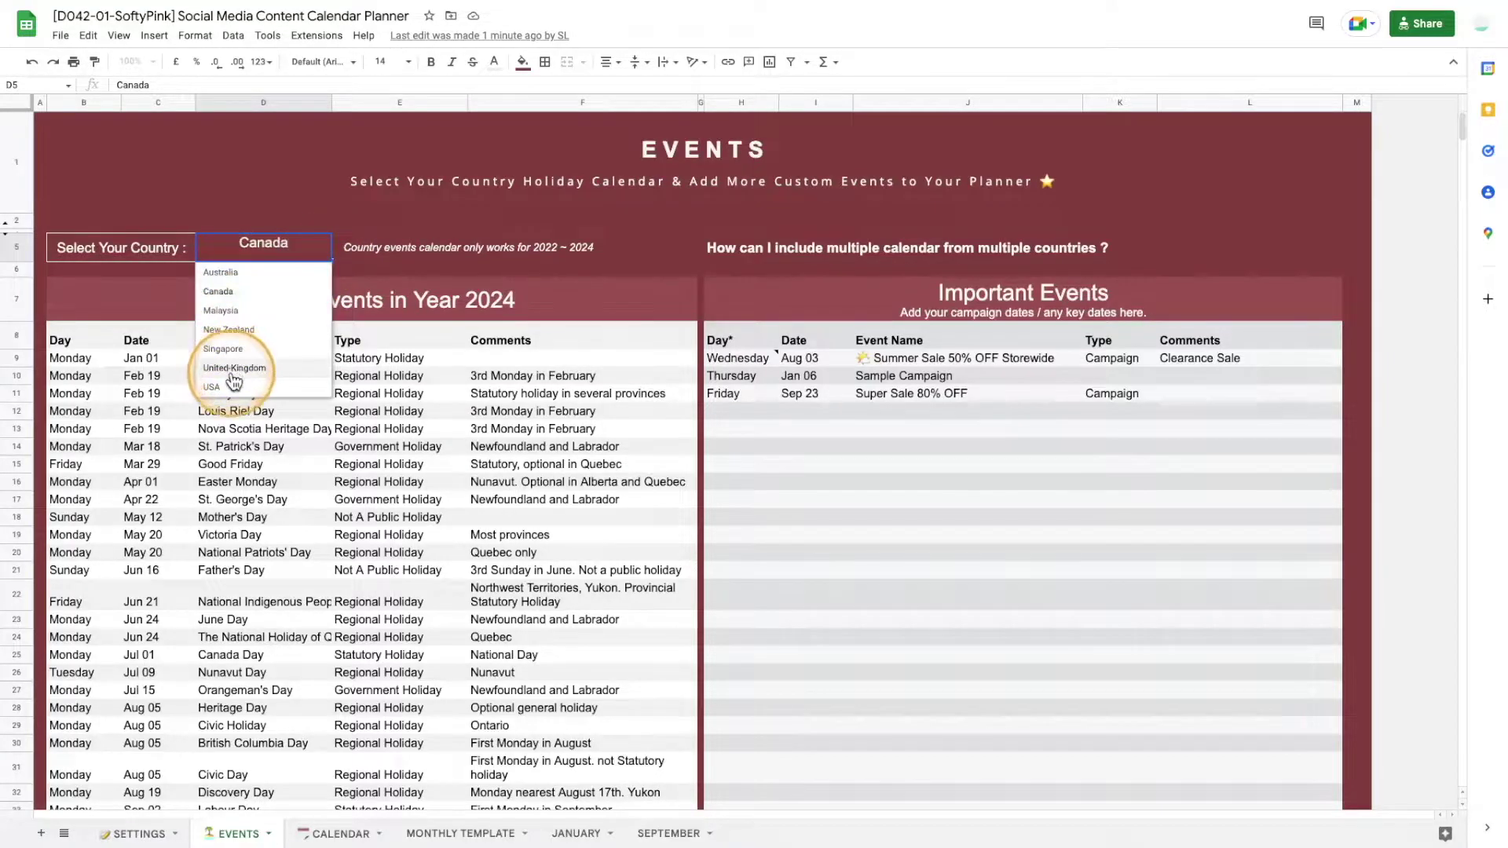
click(229, 382)
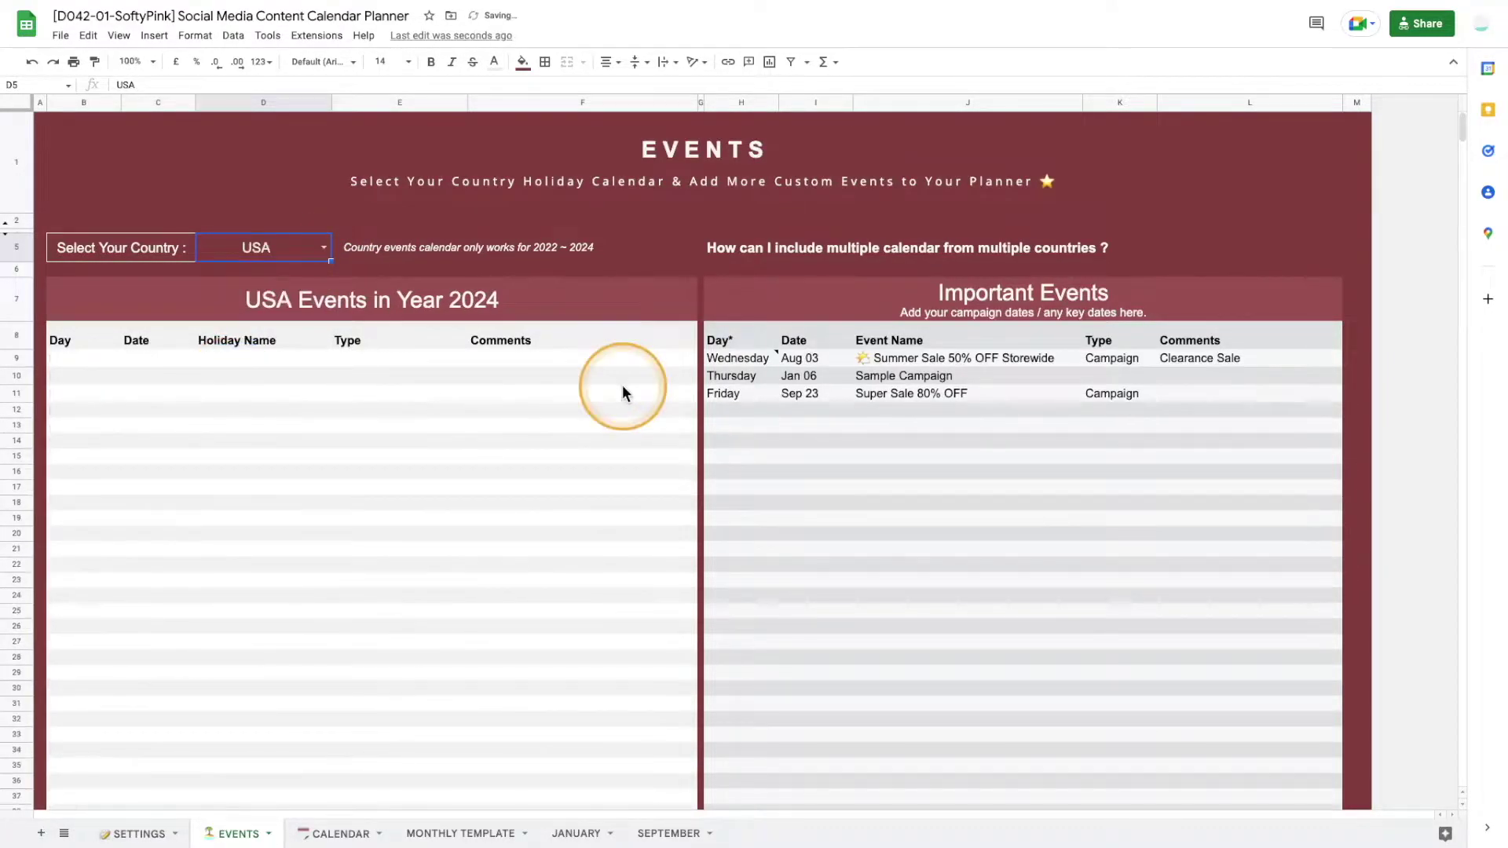
click(131, 359)
drag(130, 357, 601, 640)
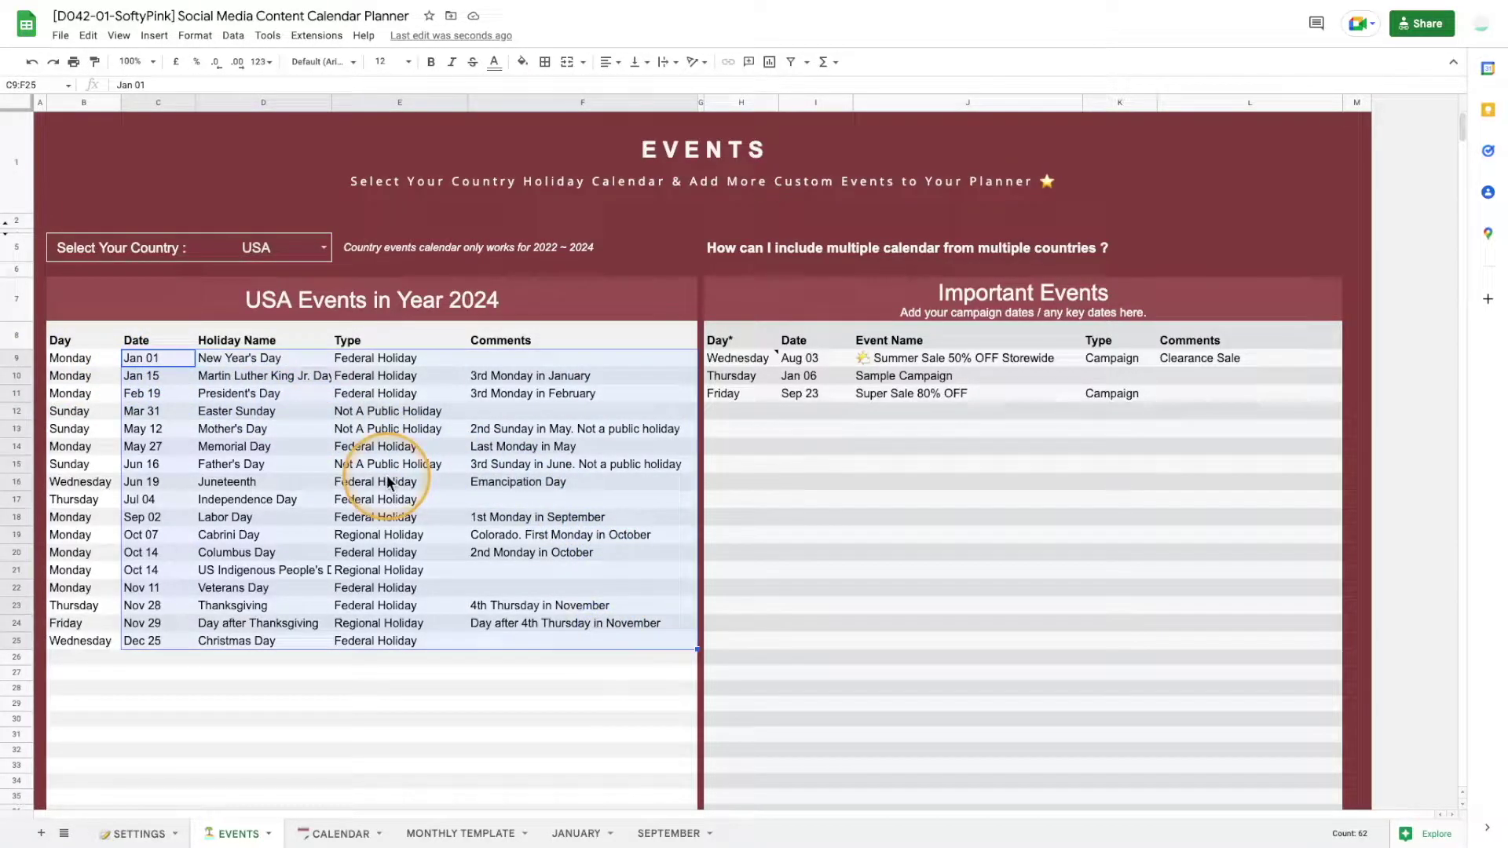
right_click(388, 482)
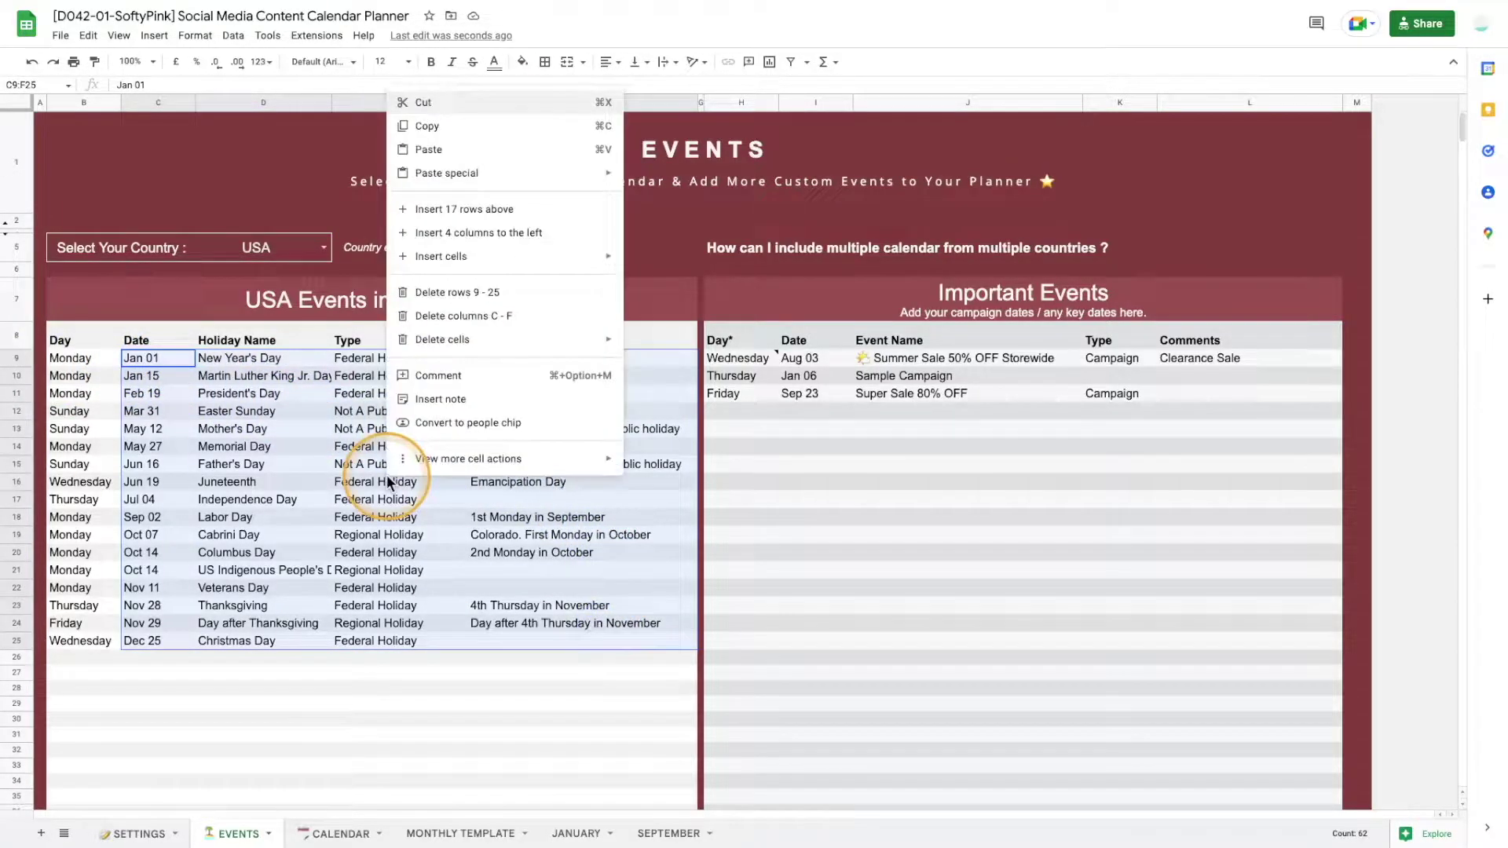
click(465, 127)
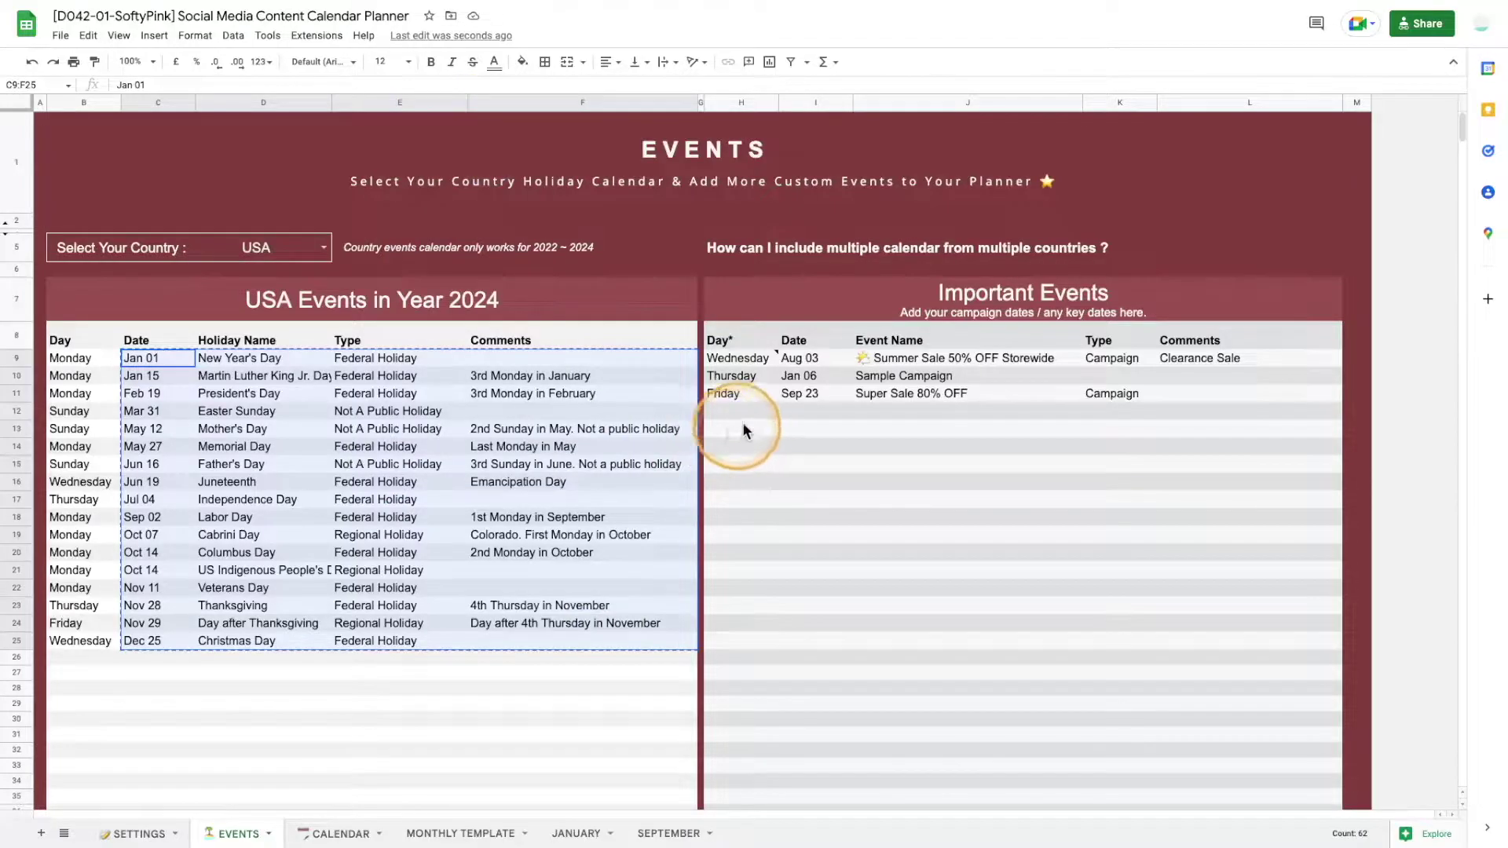
Step: Paste the USA holidays as values only into Important Events starting at I12
right_click(793, 408)
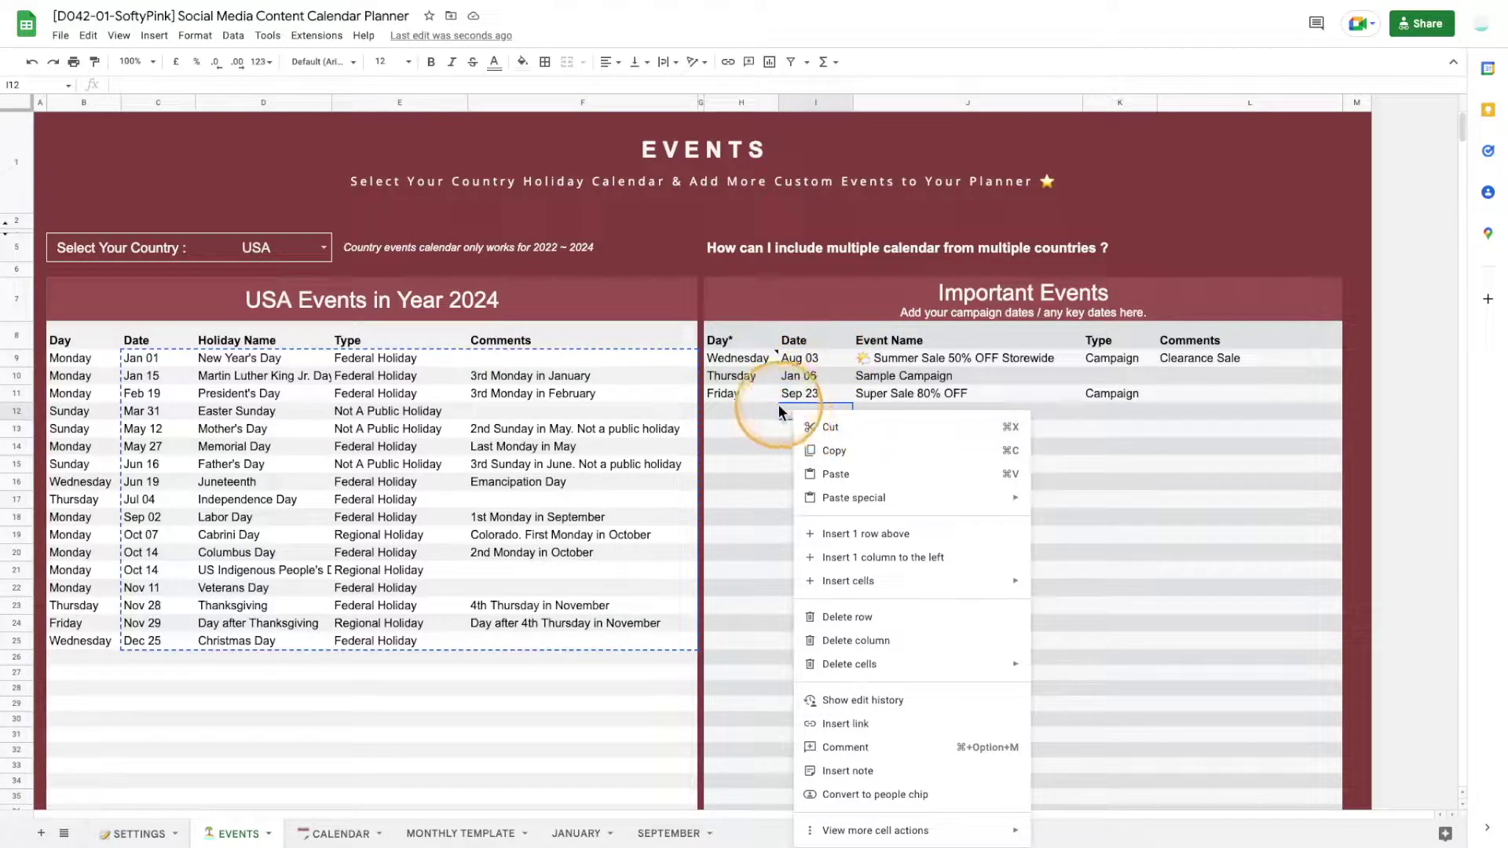
mouse_move(848, 499)
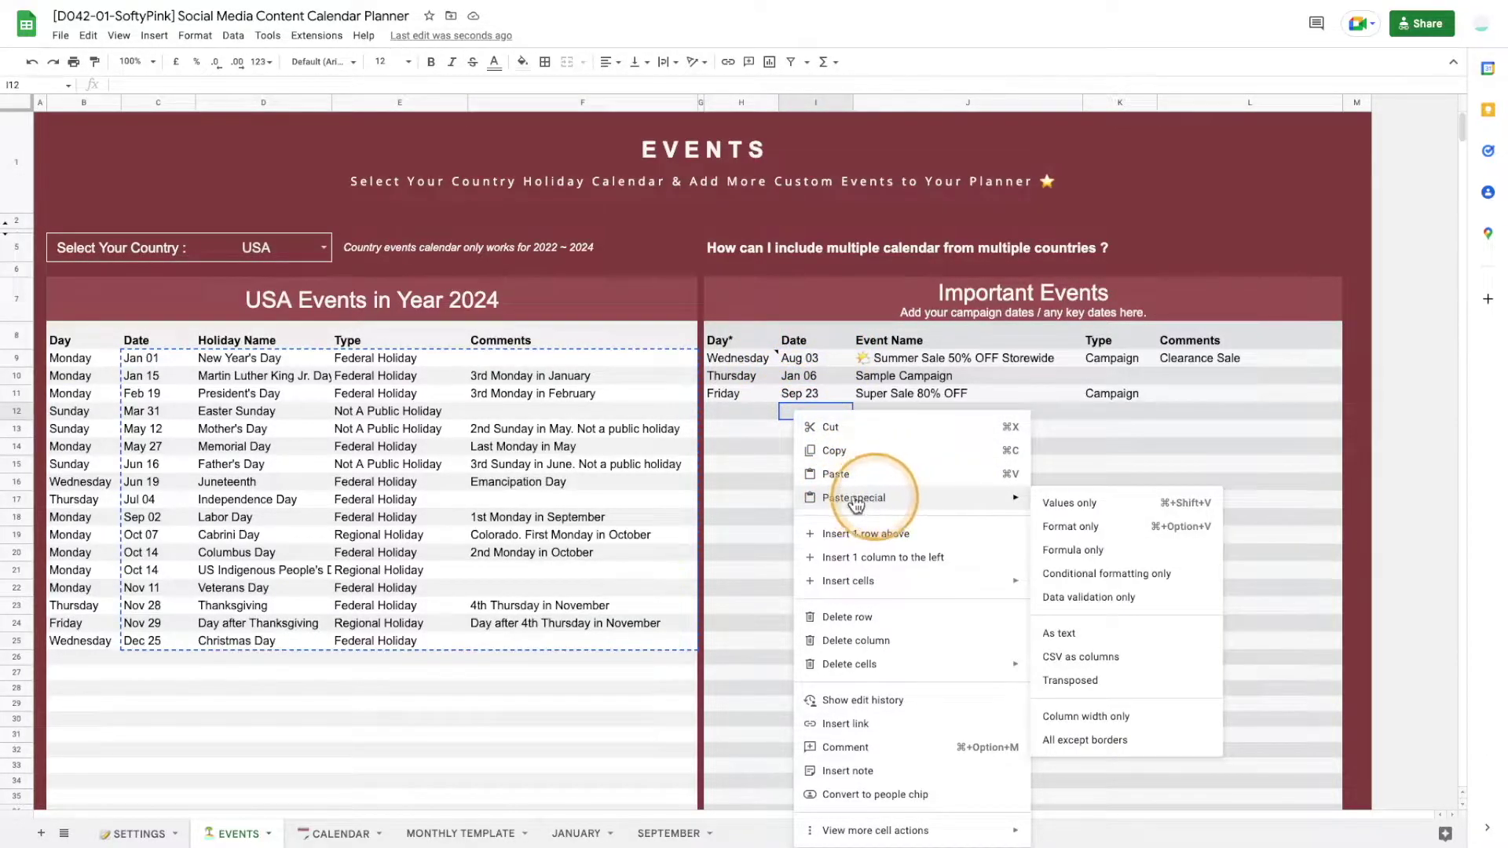
click(1067, 507)
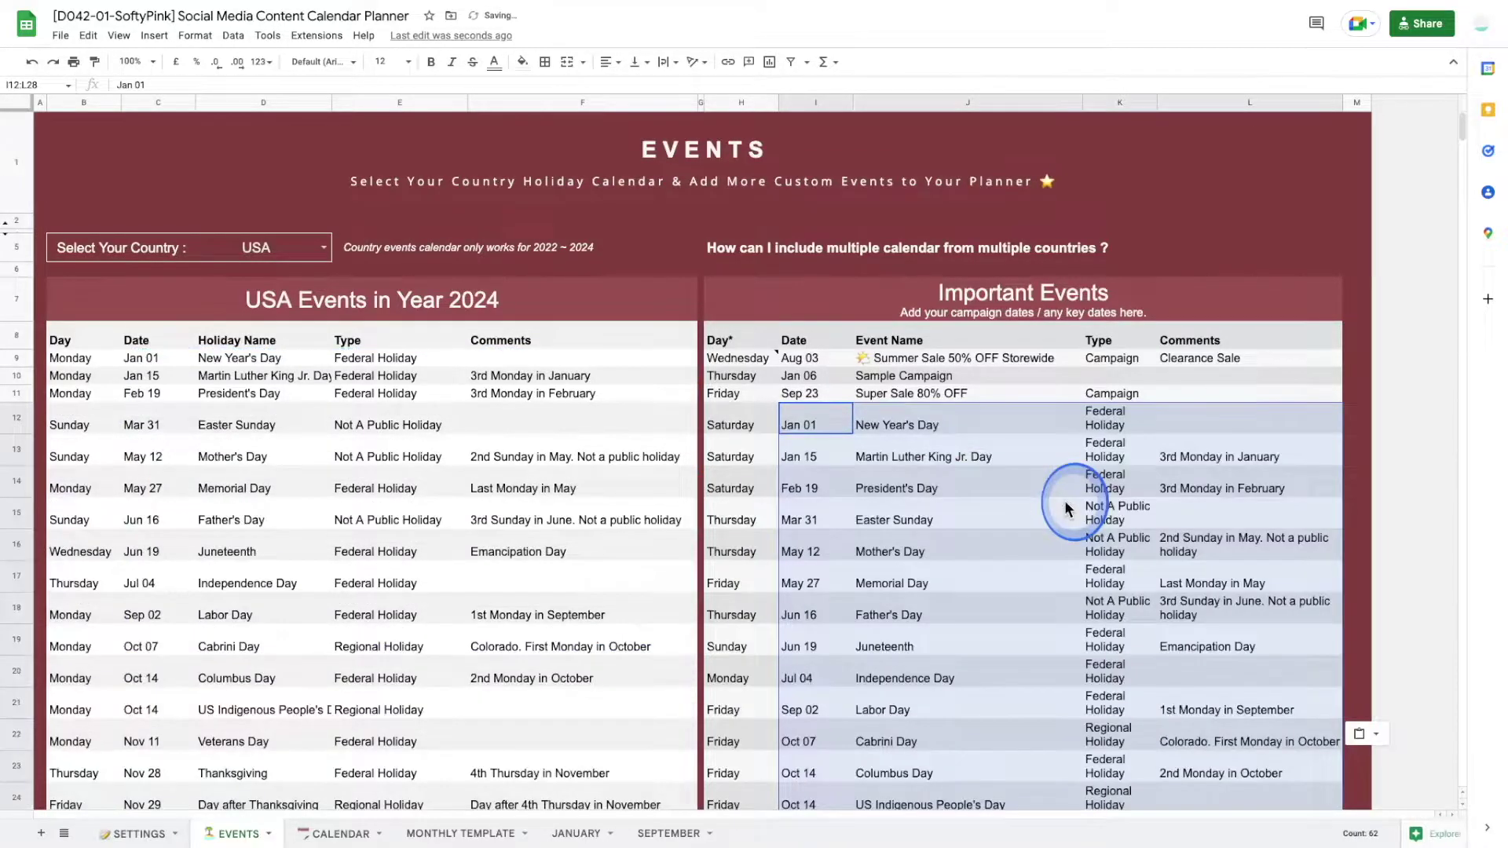
Step: Choose Canada and paste its holiday rows as values below Christmas Day at I29
scroll(1066, 507, down, 2)
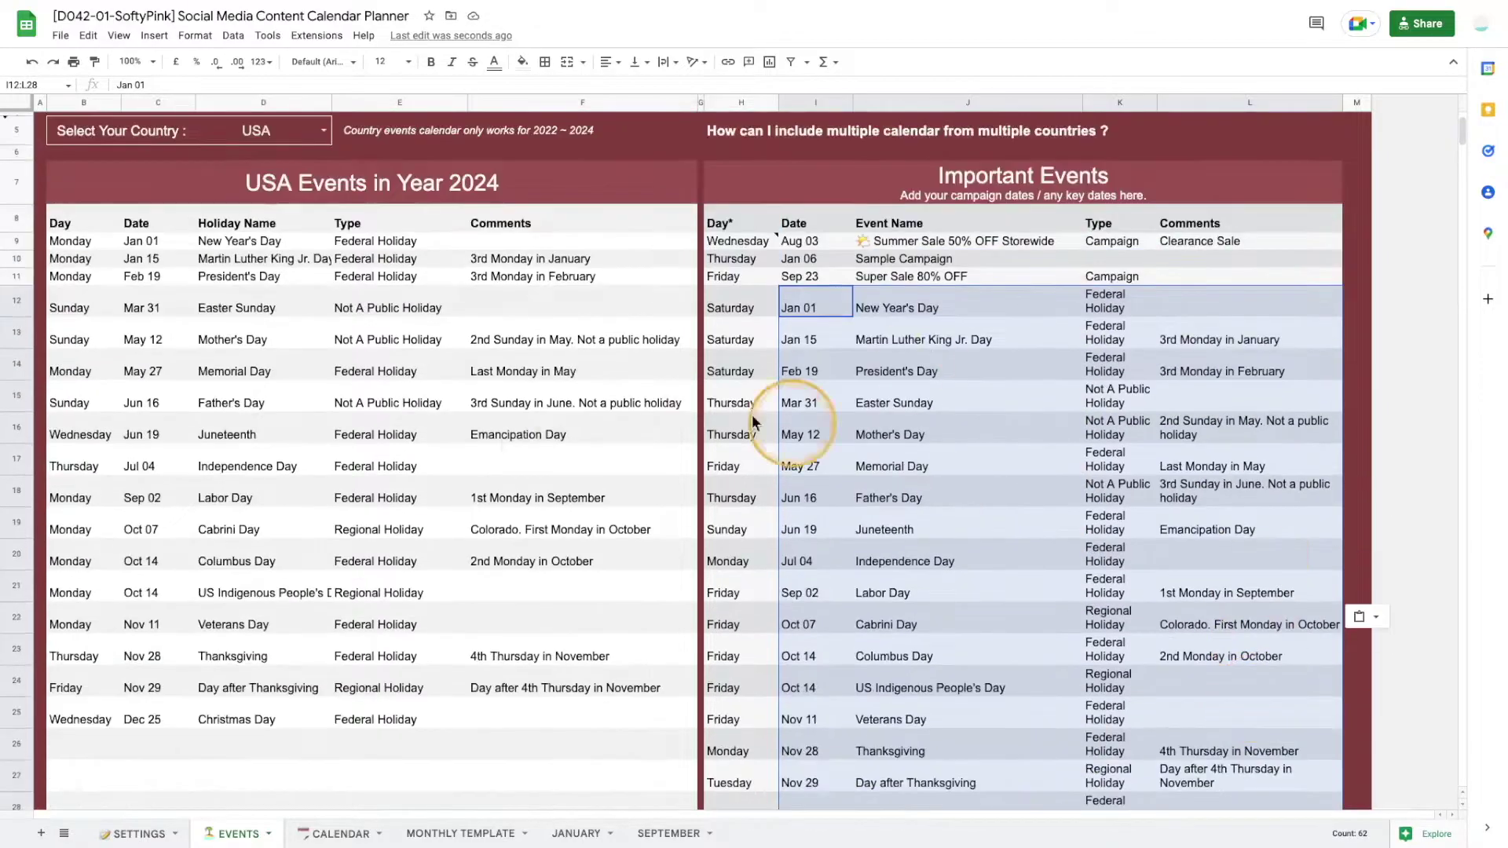
click(323, 146)
click(310, 182)
drag(127, 264, 599, 649)
key(super+c)
scroll(794, 375, up, 3)
click(794, 375)
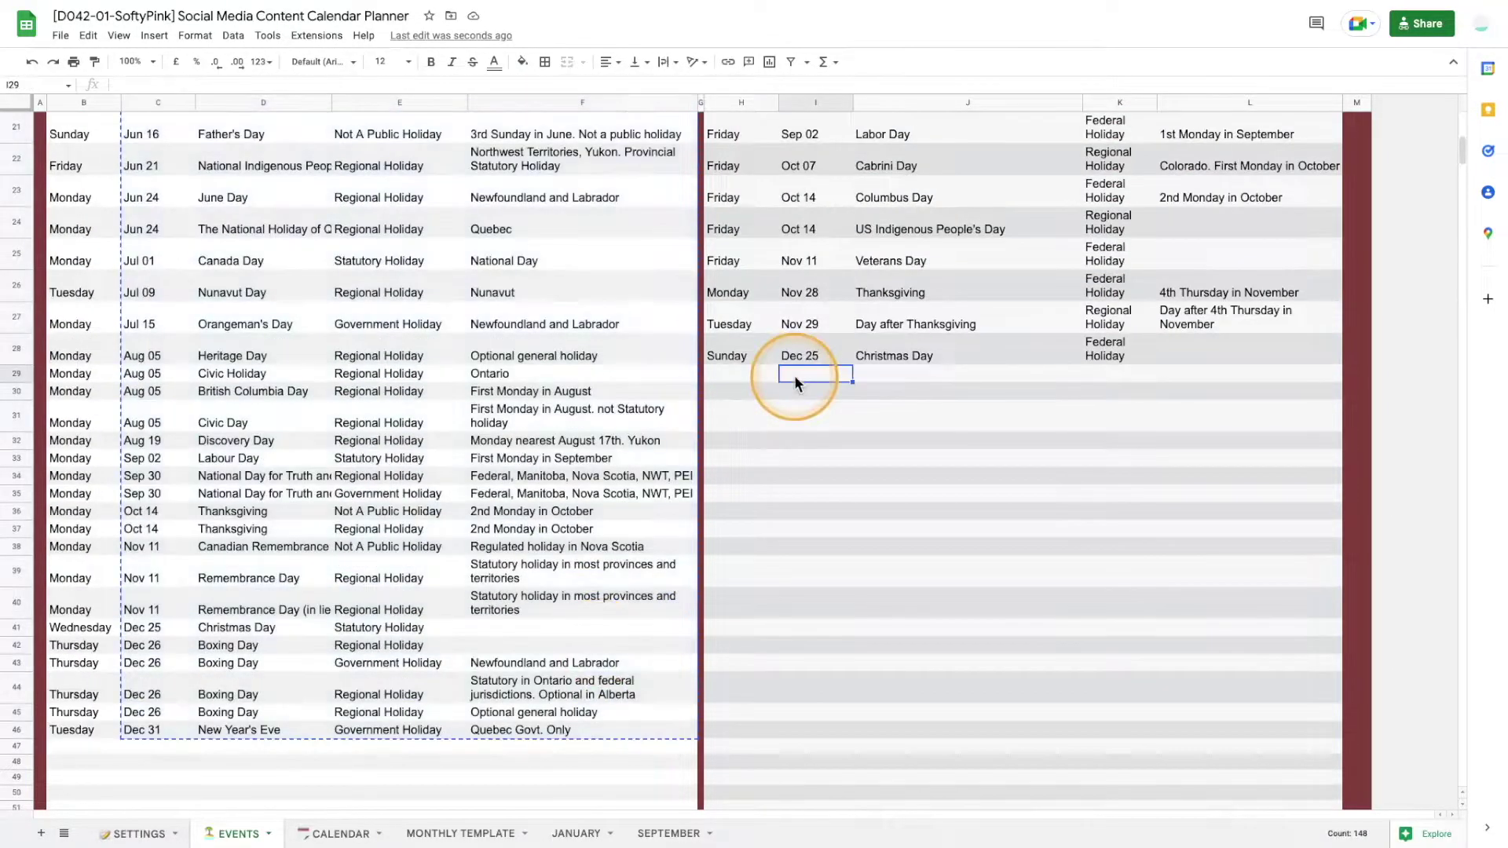
right_click(794, 374)
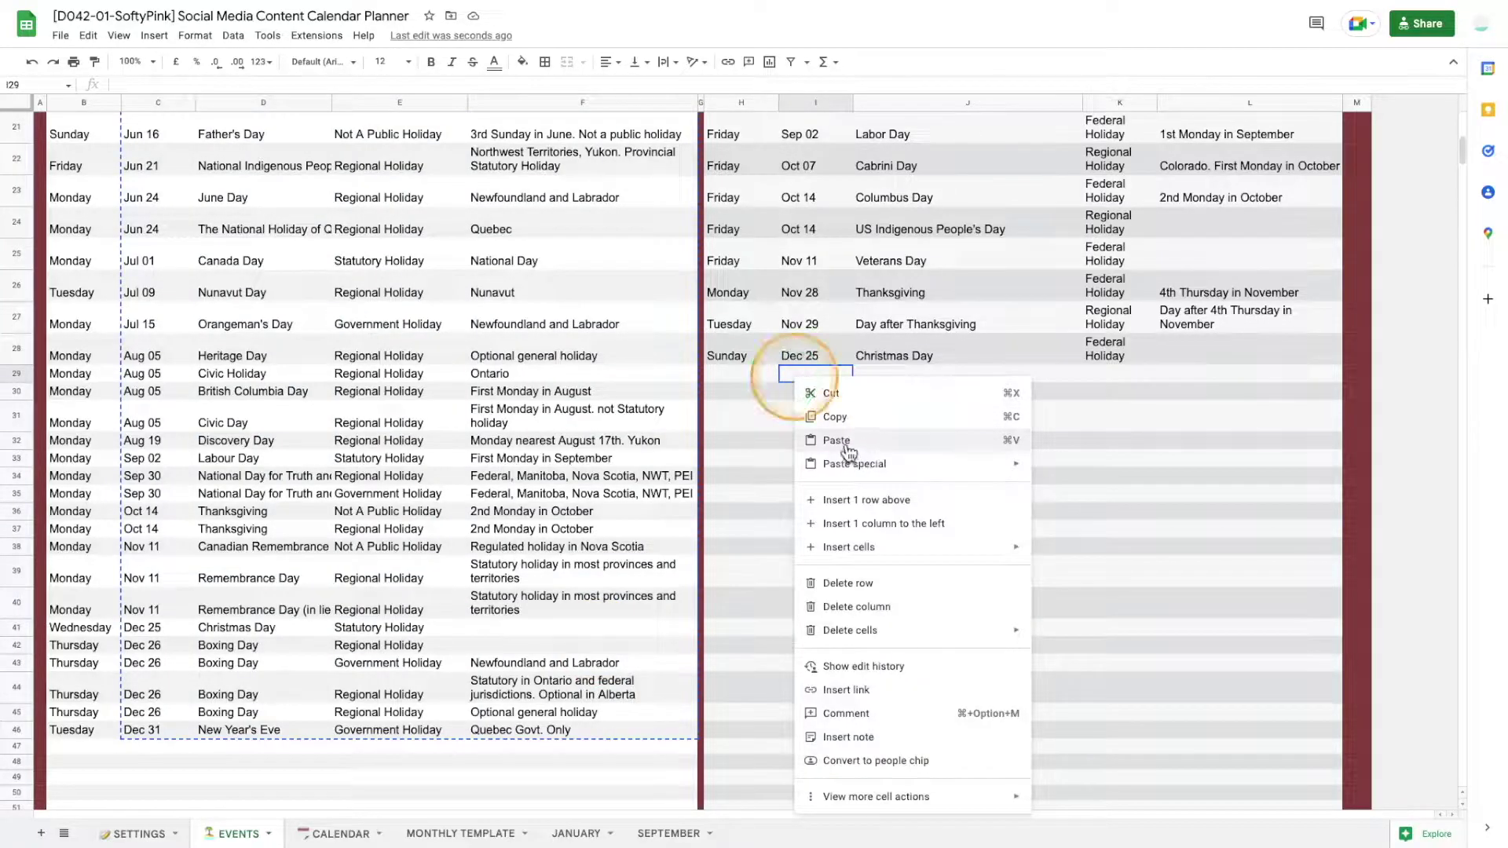
mouse_move(864, 463)
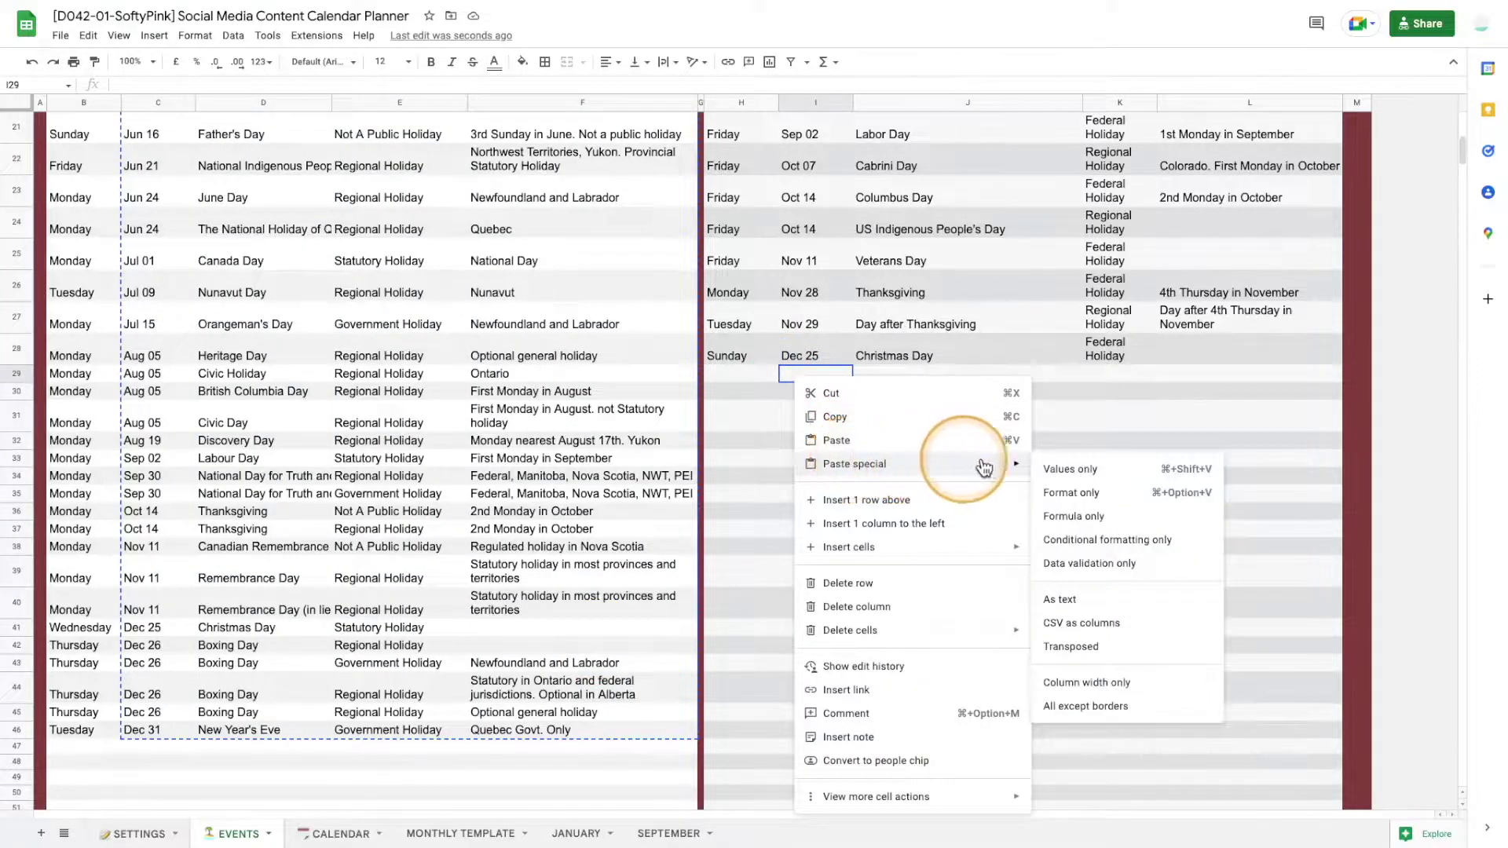
click(1070, 469)
Step: Switch the holiday country to Malaysia and select the SEPTEMBER sheet's Events list
scroll(1167, 421, down, 6)
scroll(1168, 423, up, 15)
scroll(1158, 673, down, 1)
scroll(1158, 672, up, 1)
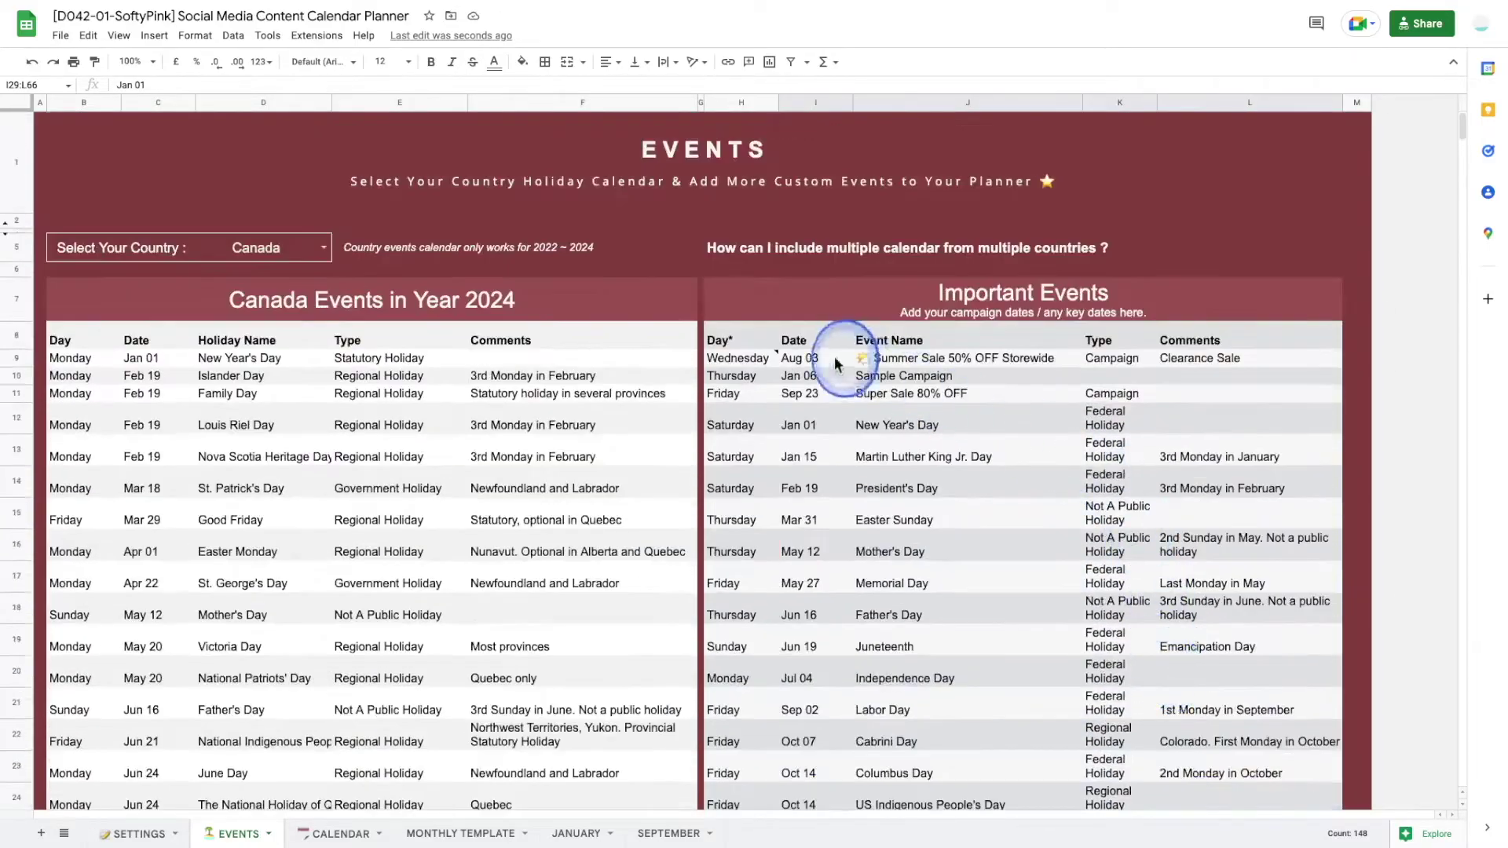
click(323, 249)
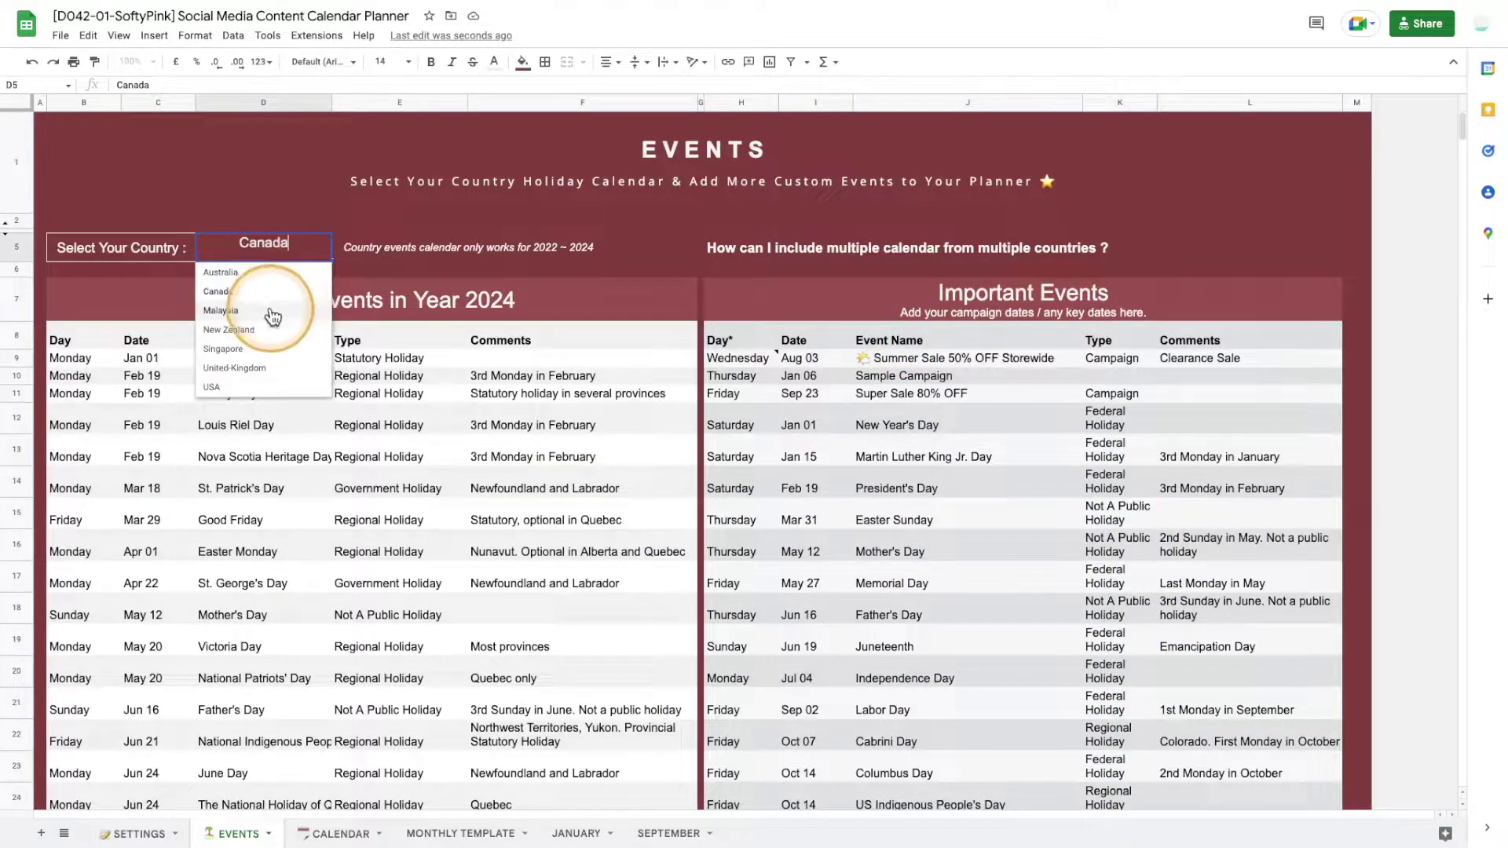
click(216, 314)
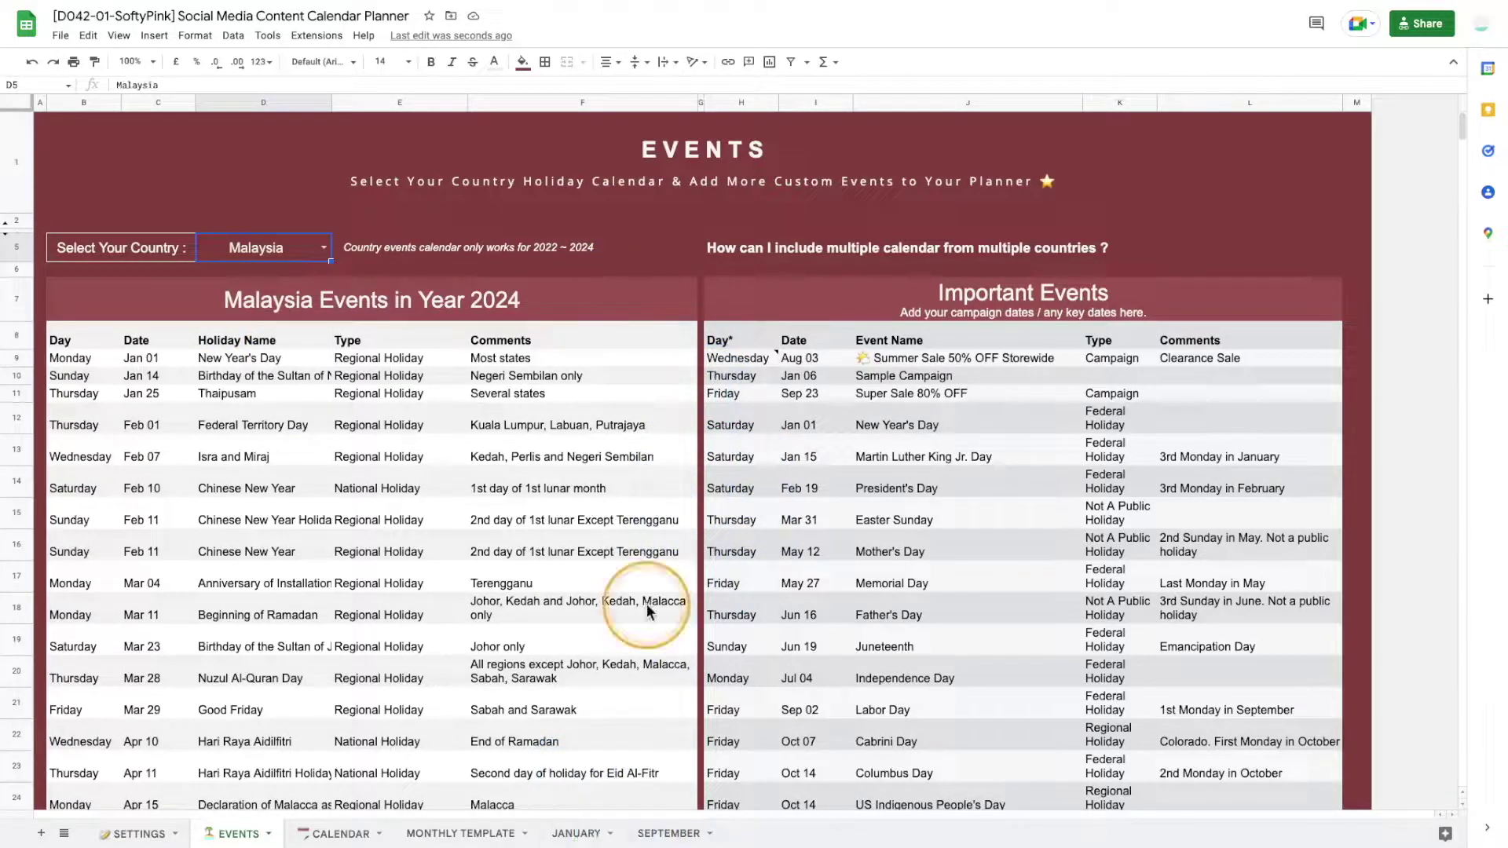
click(678, 834)
drag(87, 445, 243, 522)
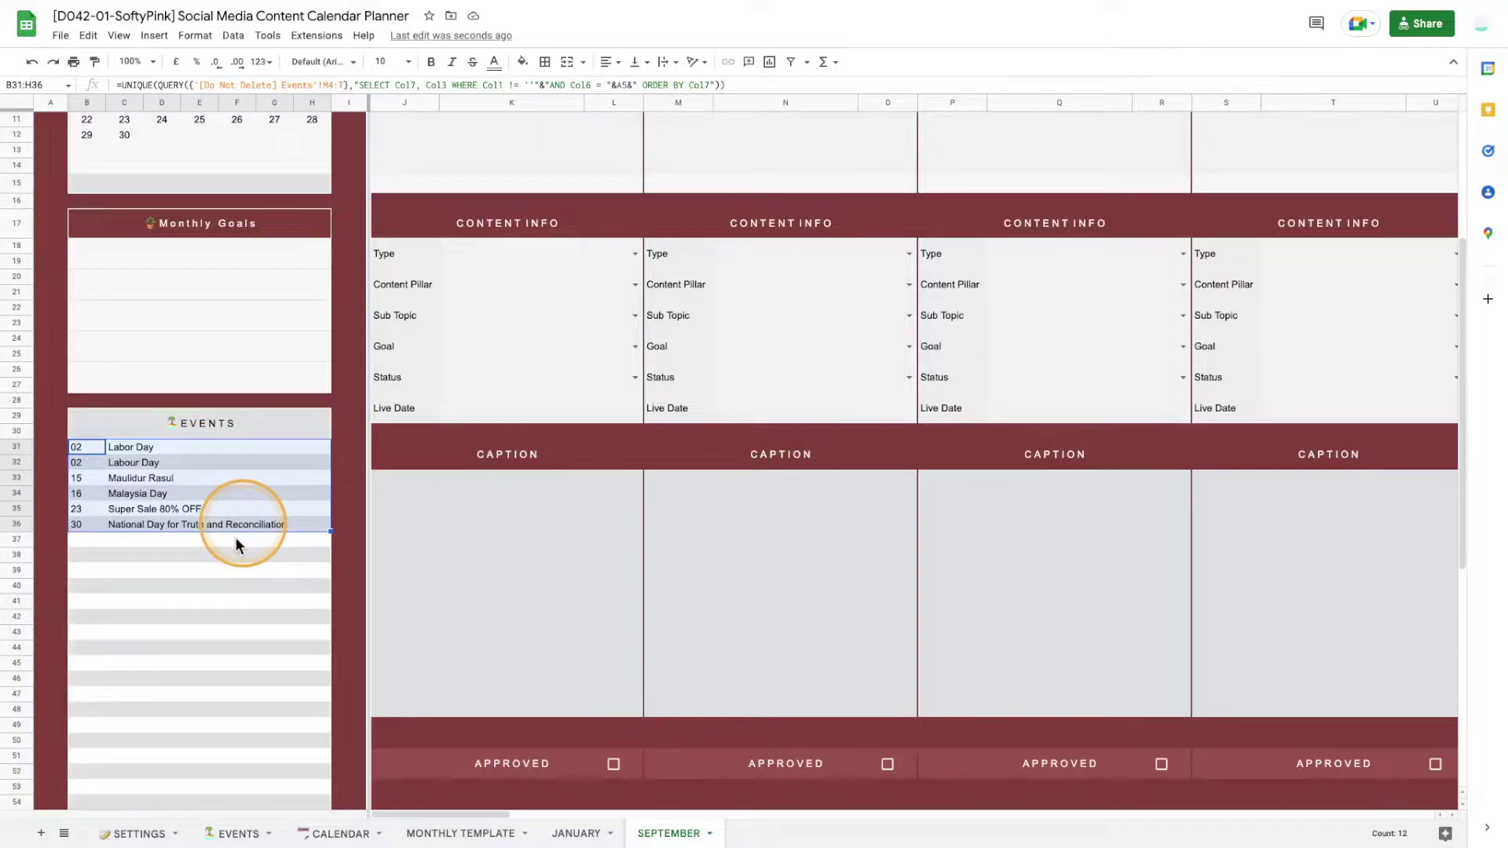
click(229, 566)
click(159, 449)
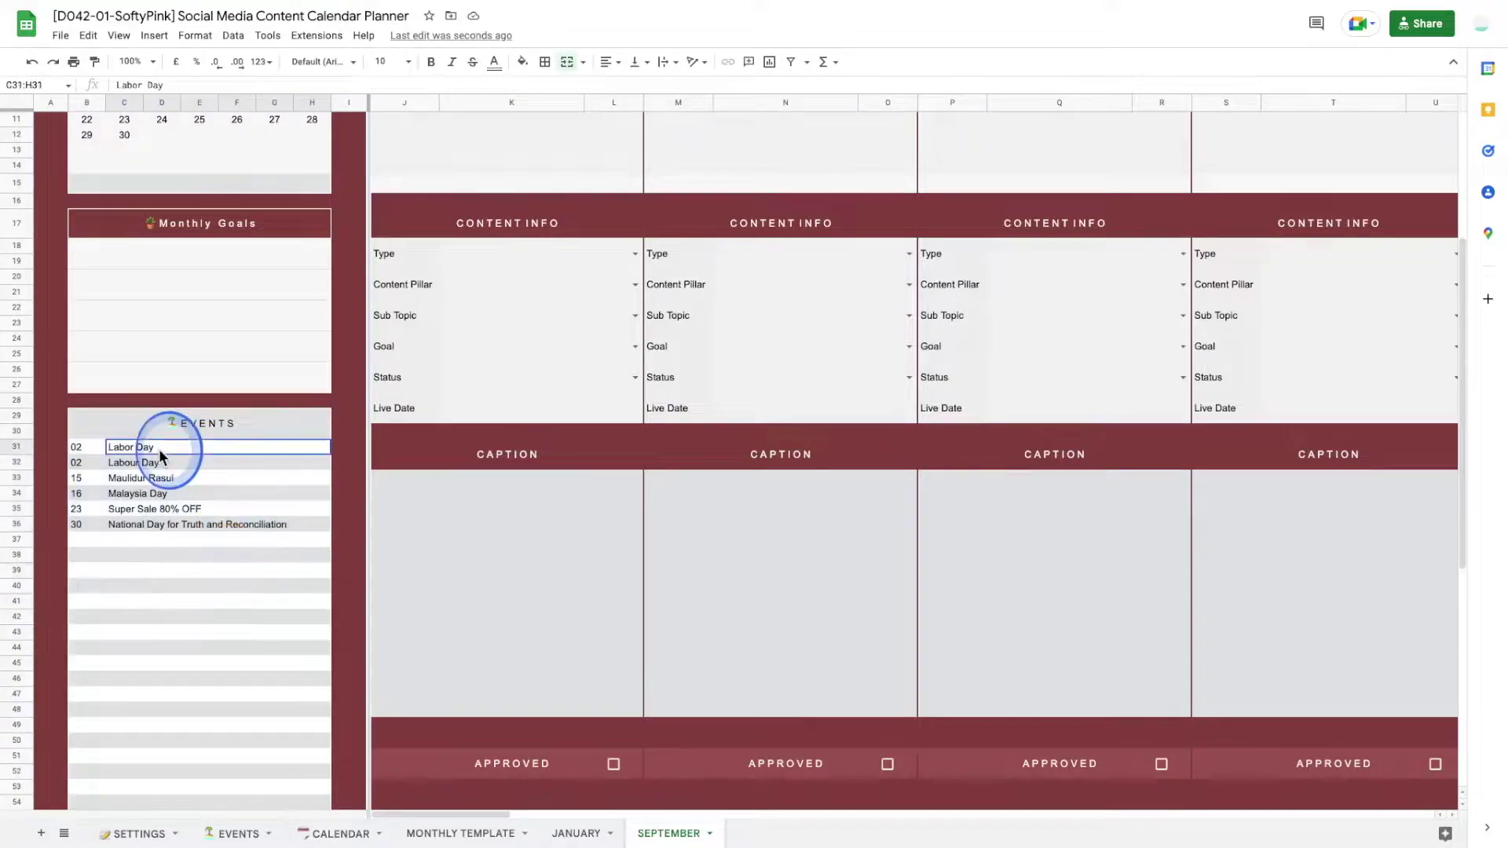
click(143, 461)
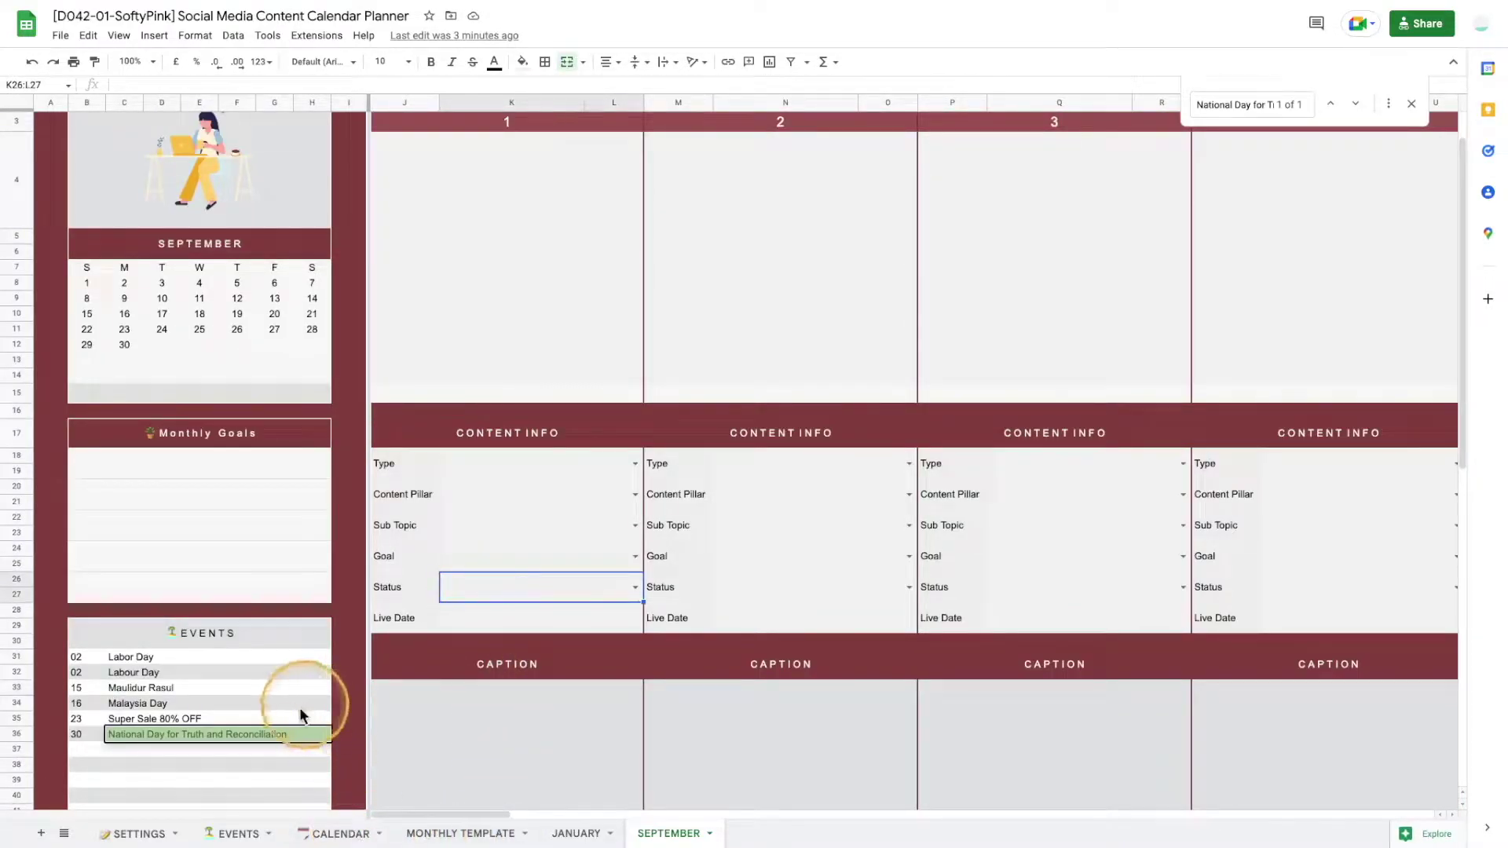
click(337, 833)
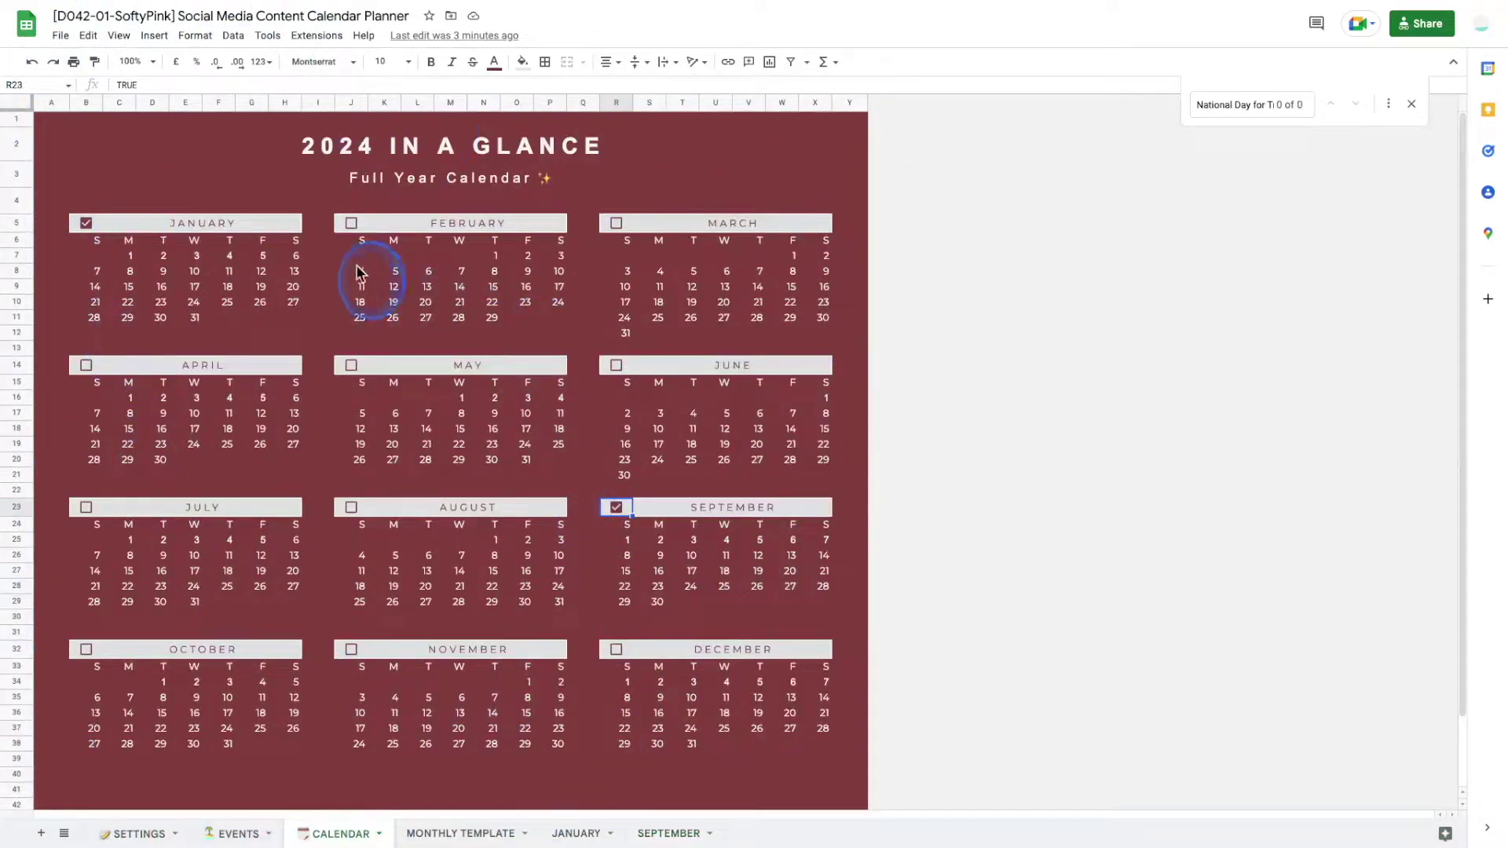
Step: Tick February on the 2024 calendar to generate its FEBRUARY planner sheet
click(350, 225)
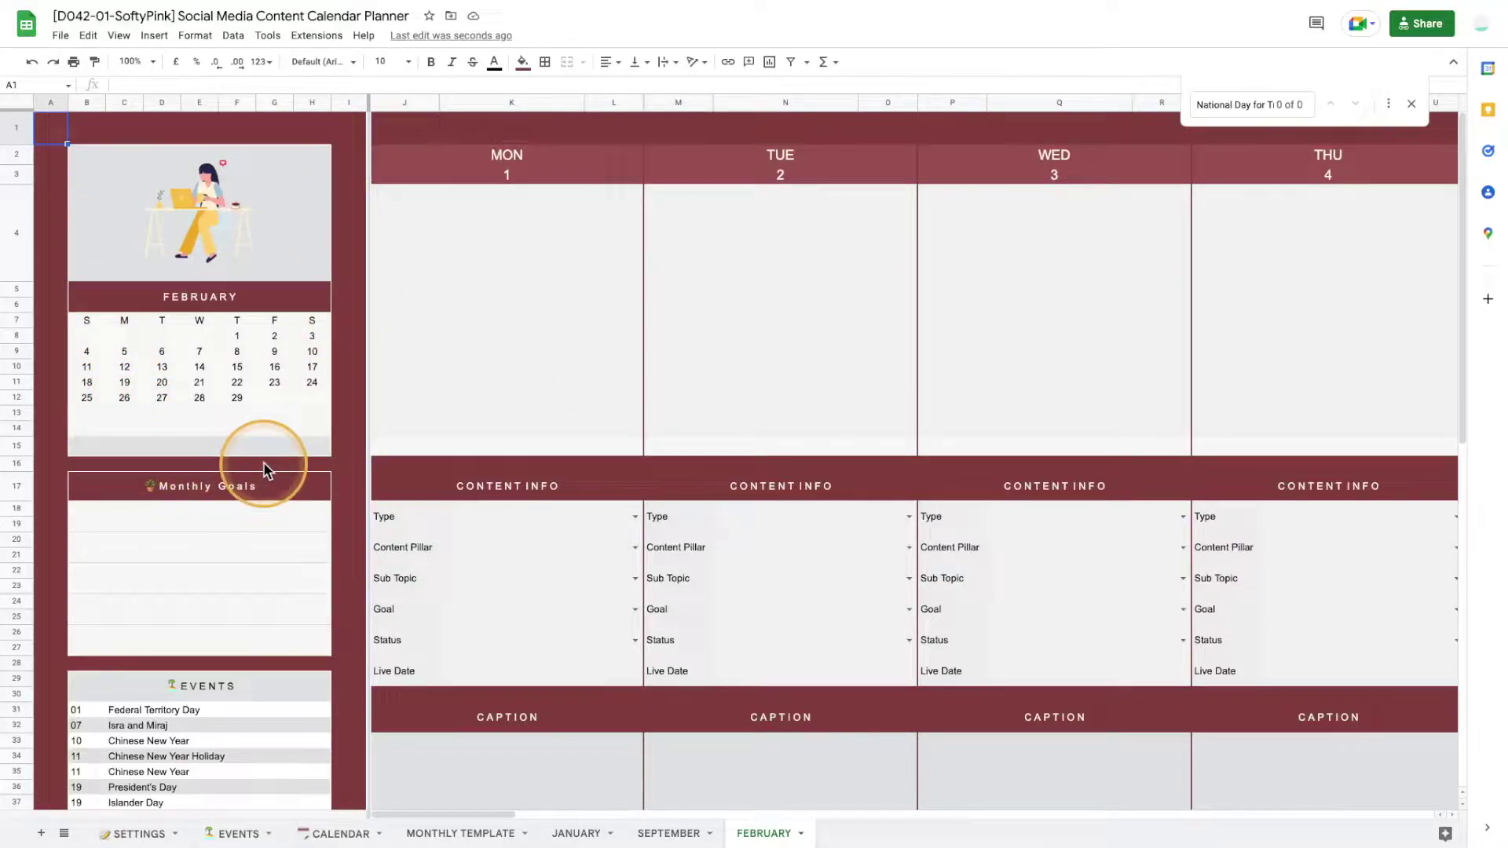
Step: Review the FEBRUARY sheet's Monthly Goals and EVENTS sections
click(195, 496)
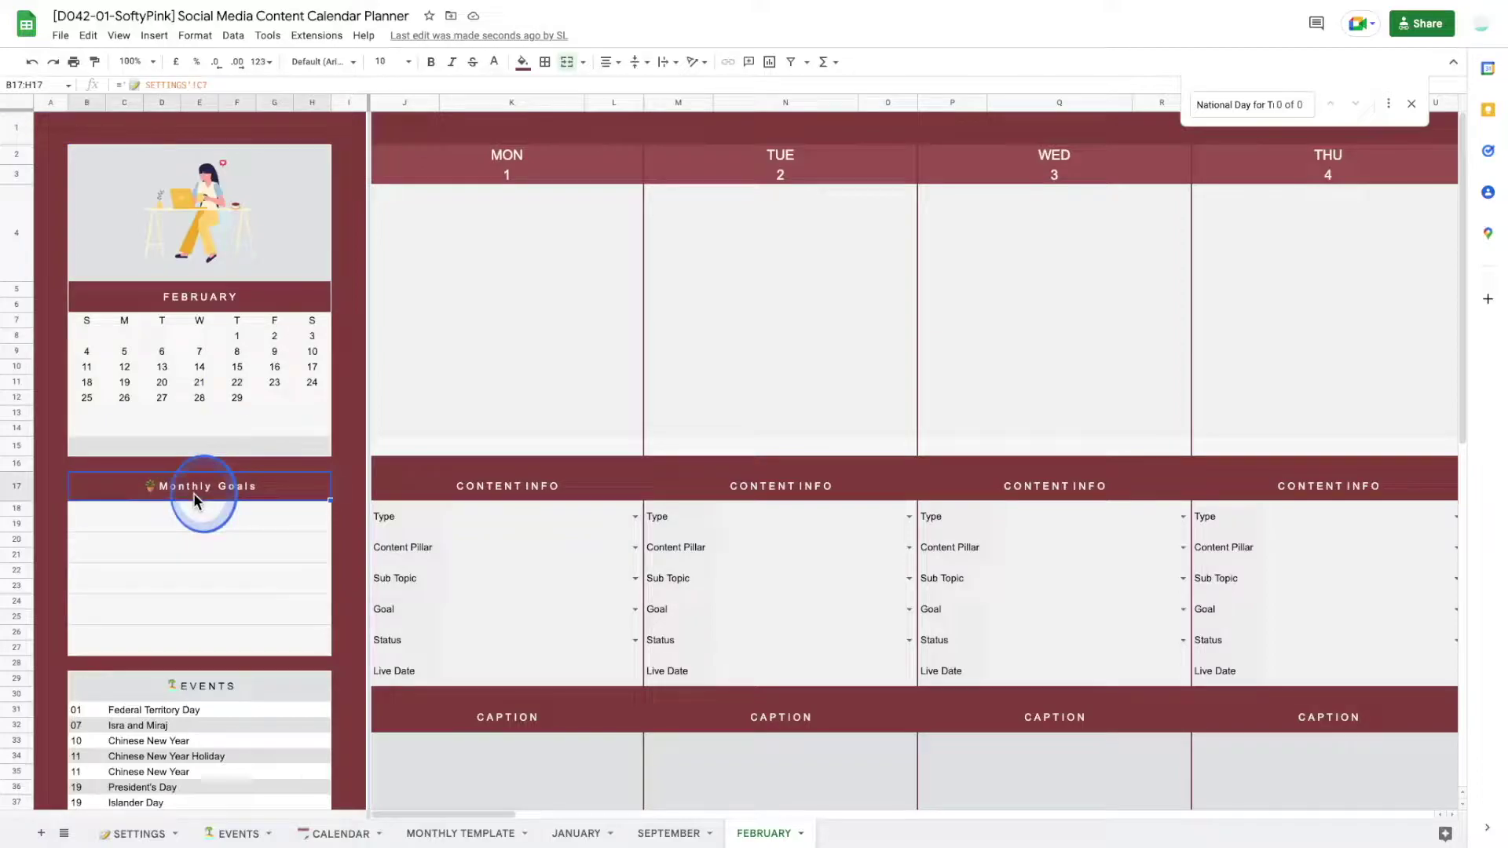
click(204, 683)
scroll(234, 542, down, 4)
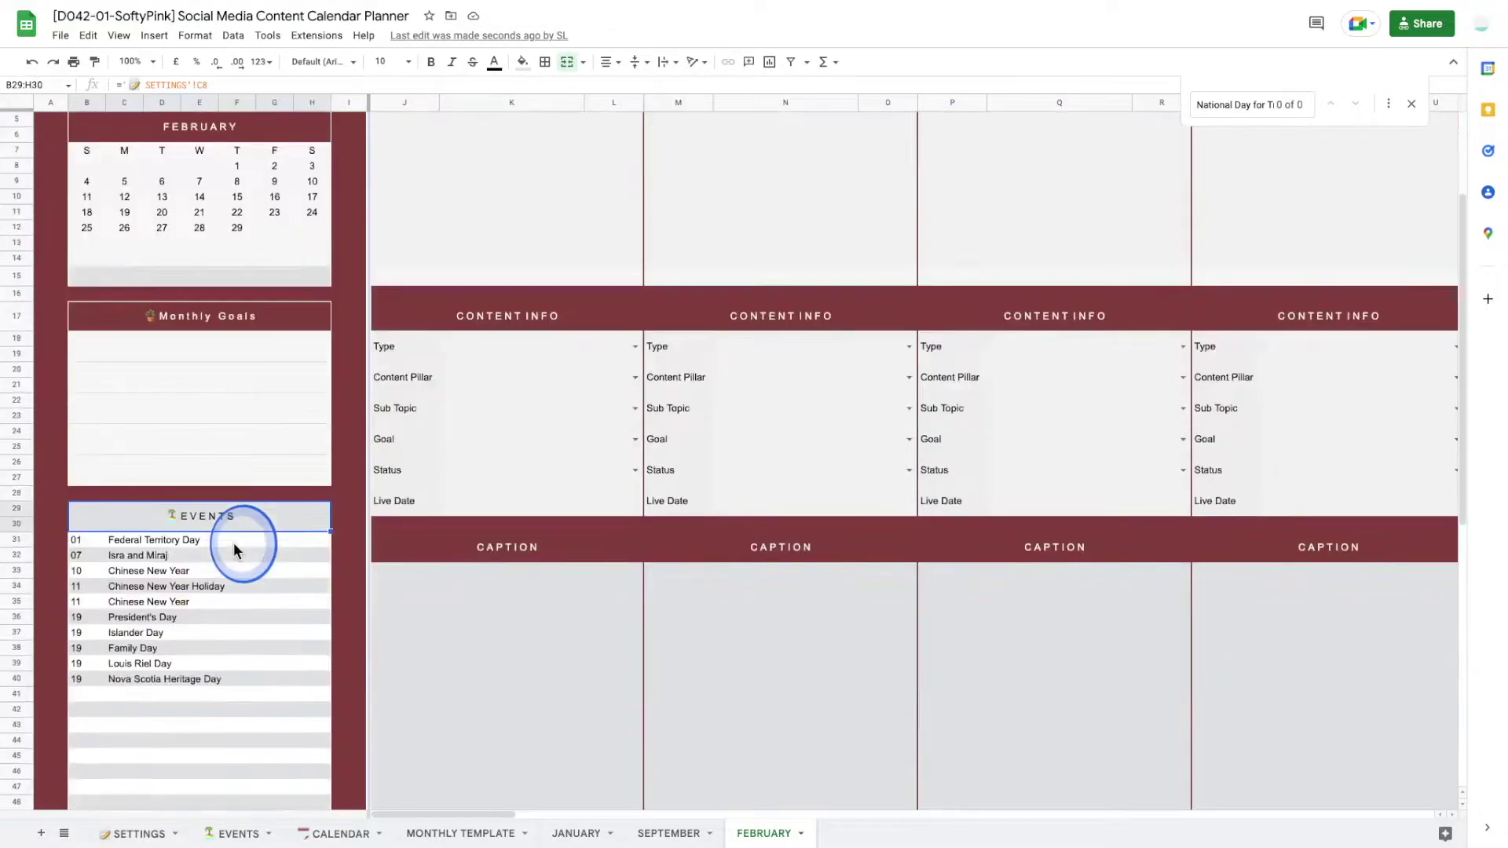
scroll(233, 543, down, 6)
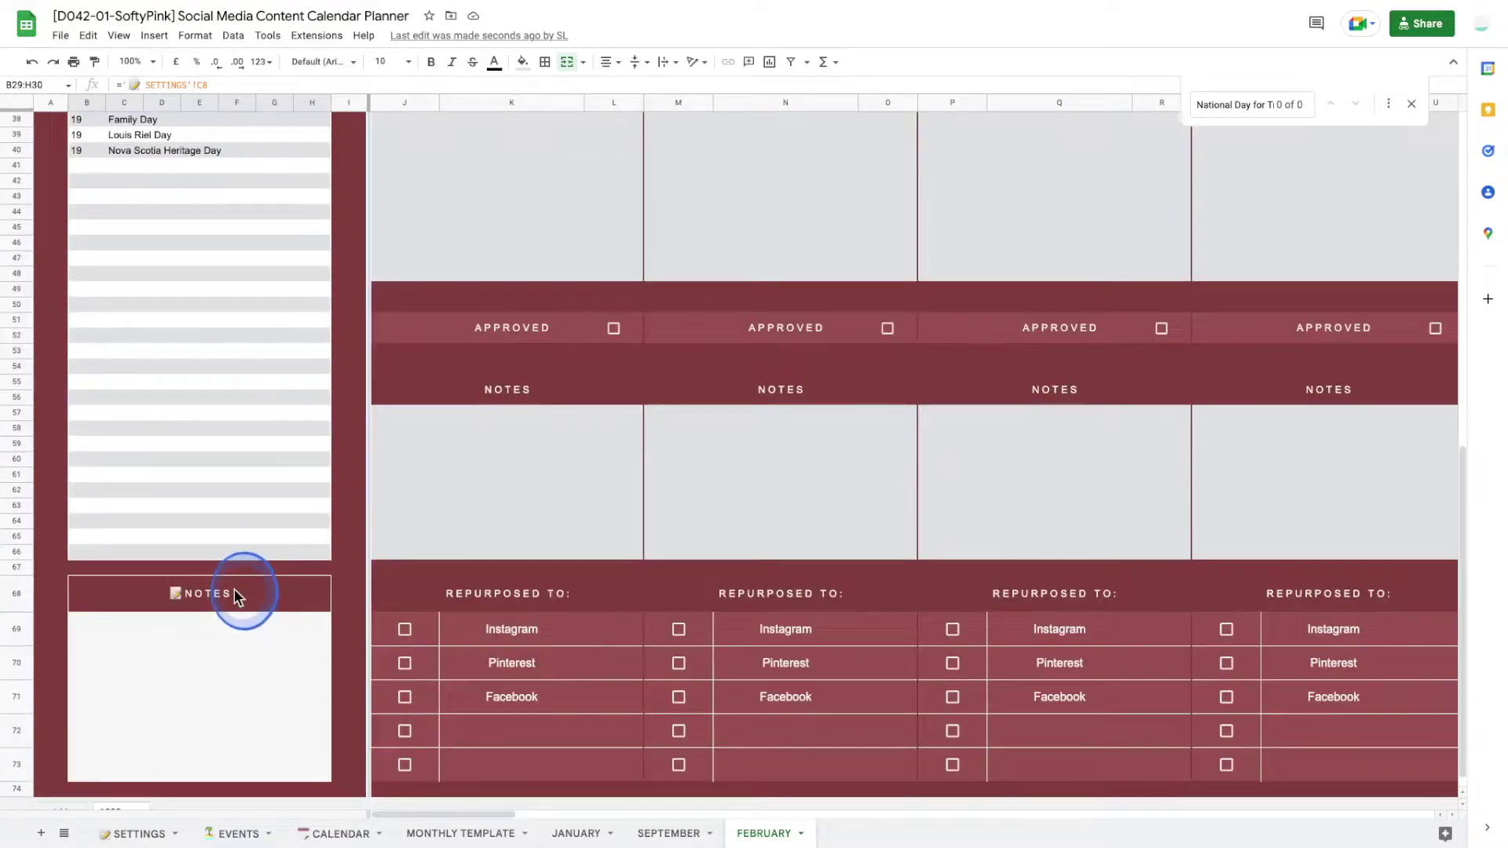
scroll(234, 593, up, 10)
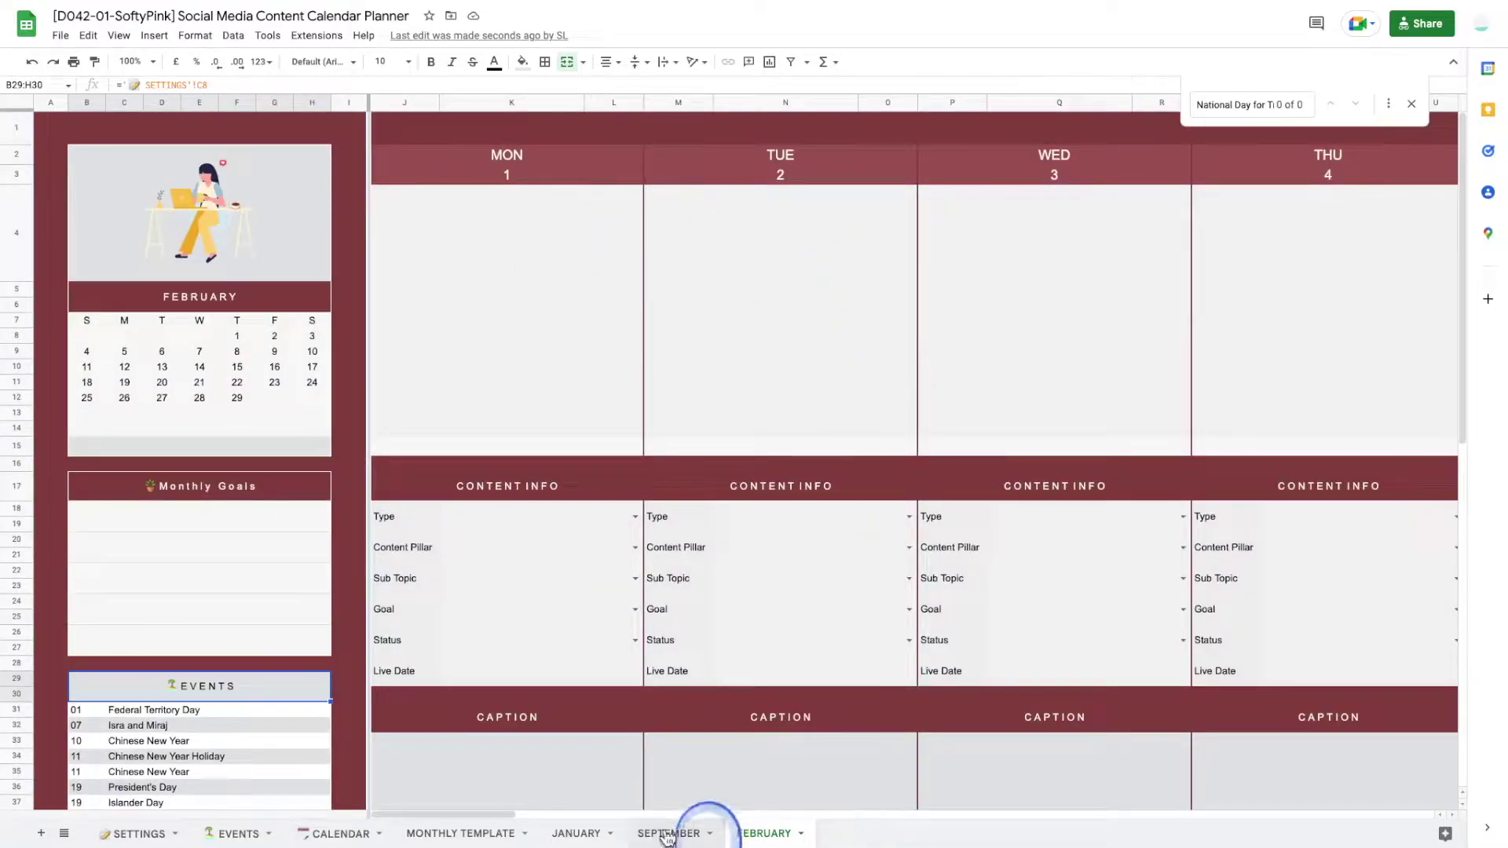
drag(507, 815, 1437, 793)
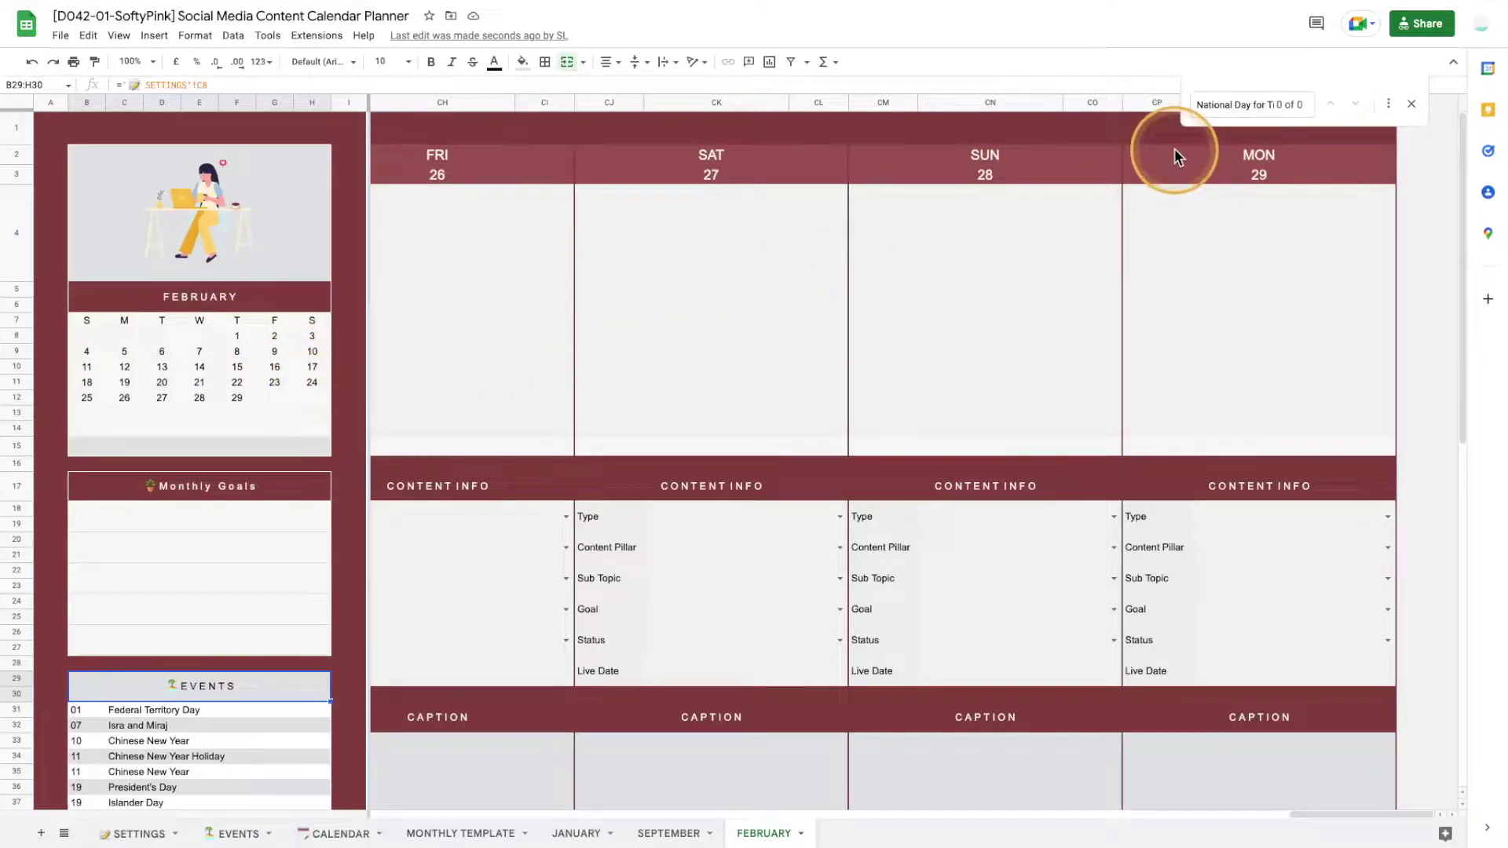
Step: Close the find bar and return to the SETTINGS sheet
click(1411, 104)
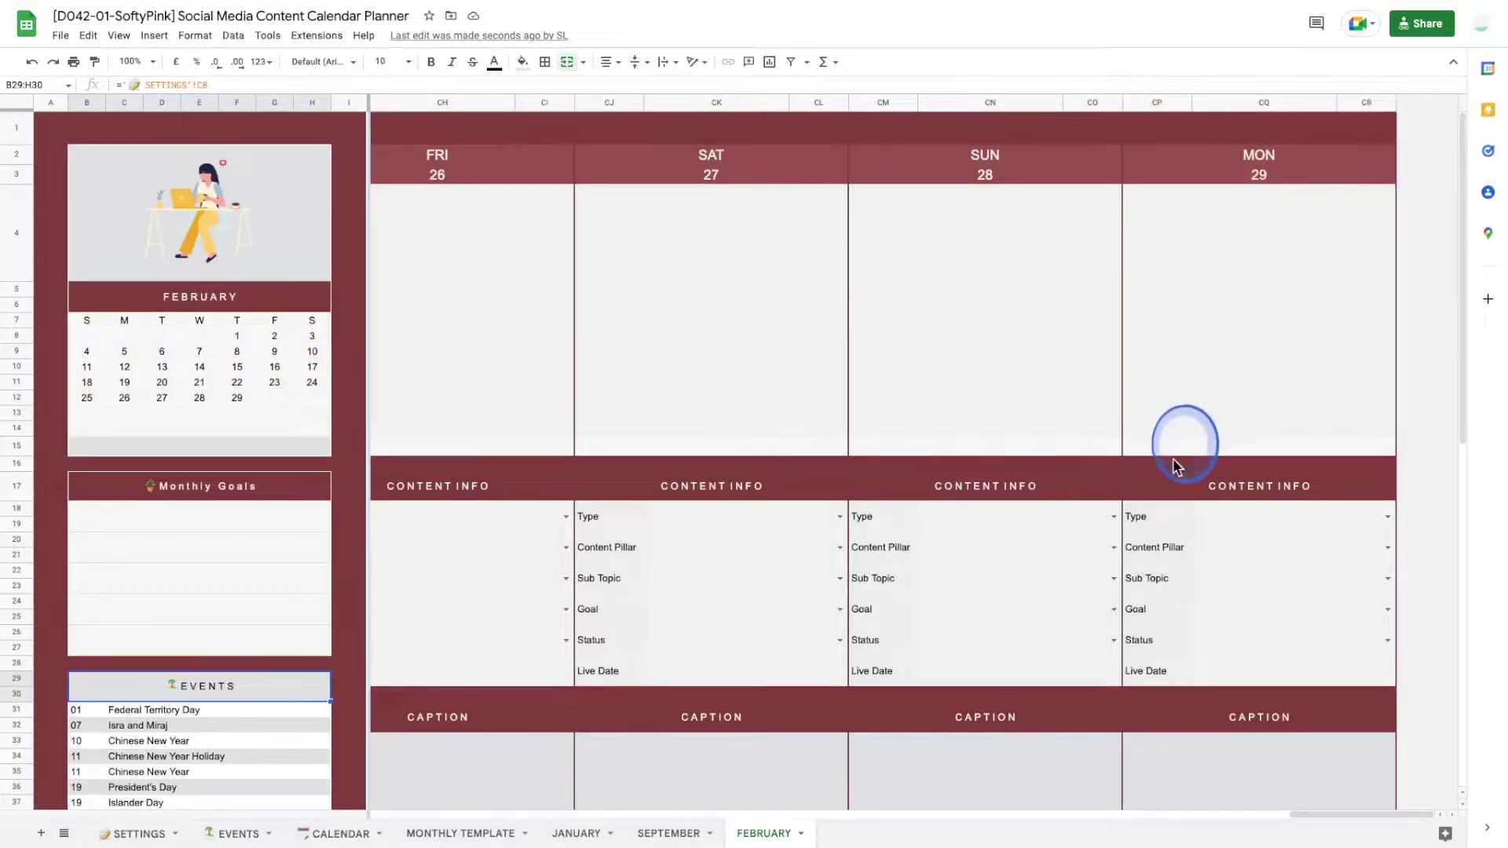
drag(1330, 815, 398, 803)
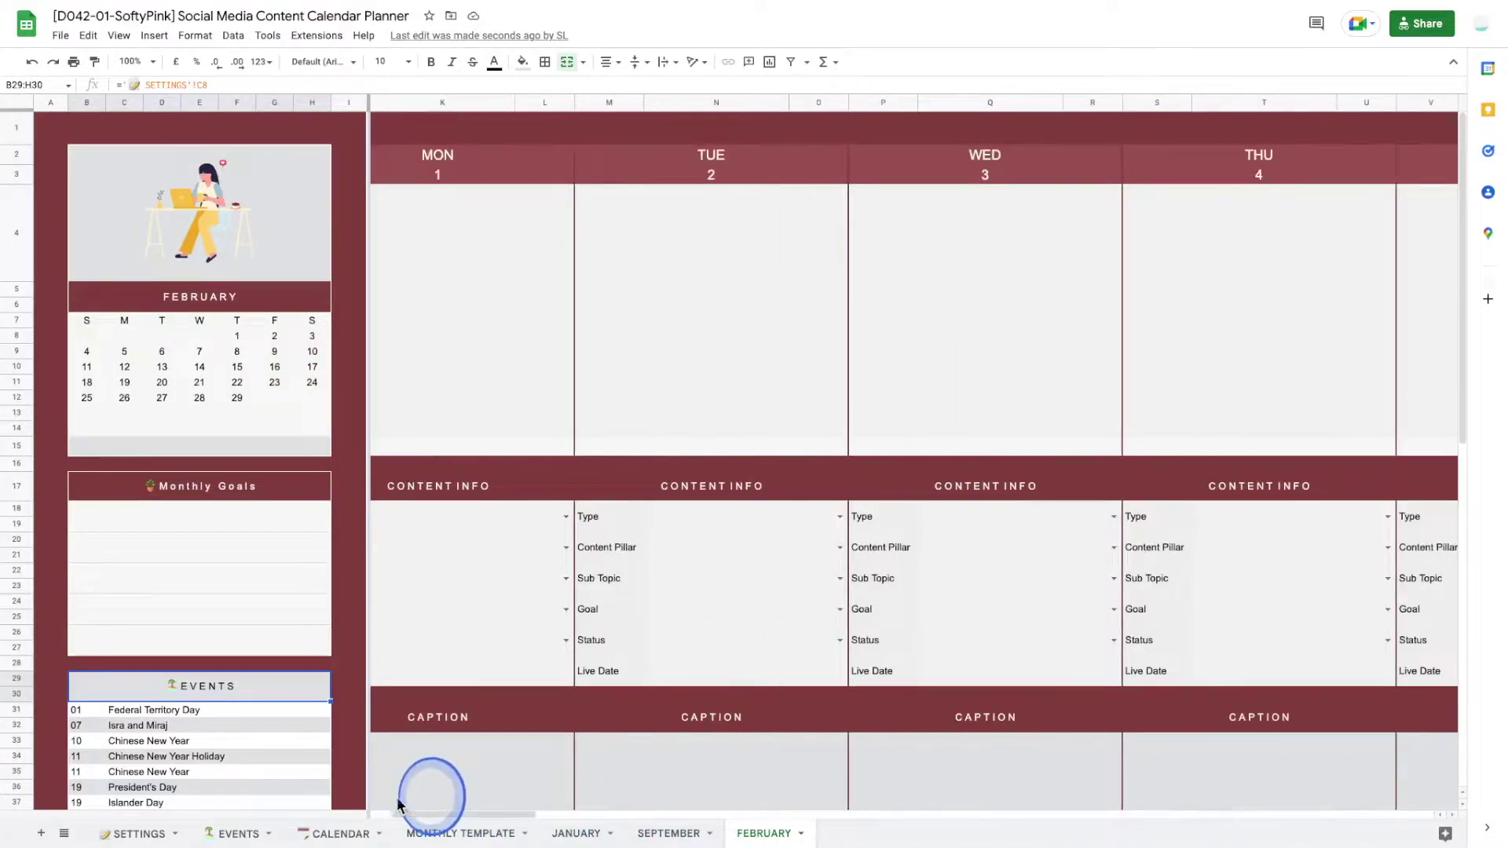
click(137, 834)
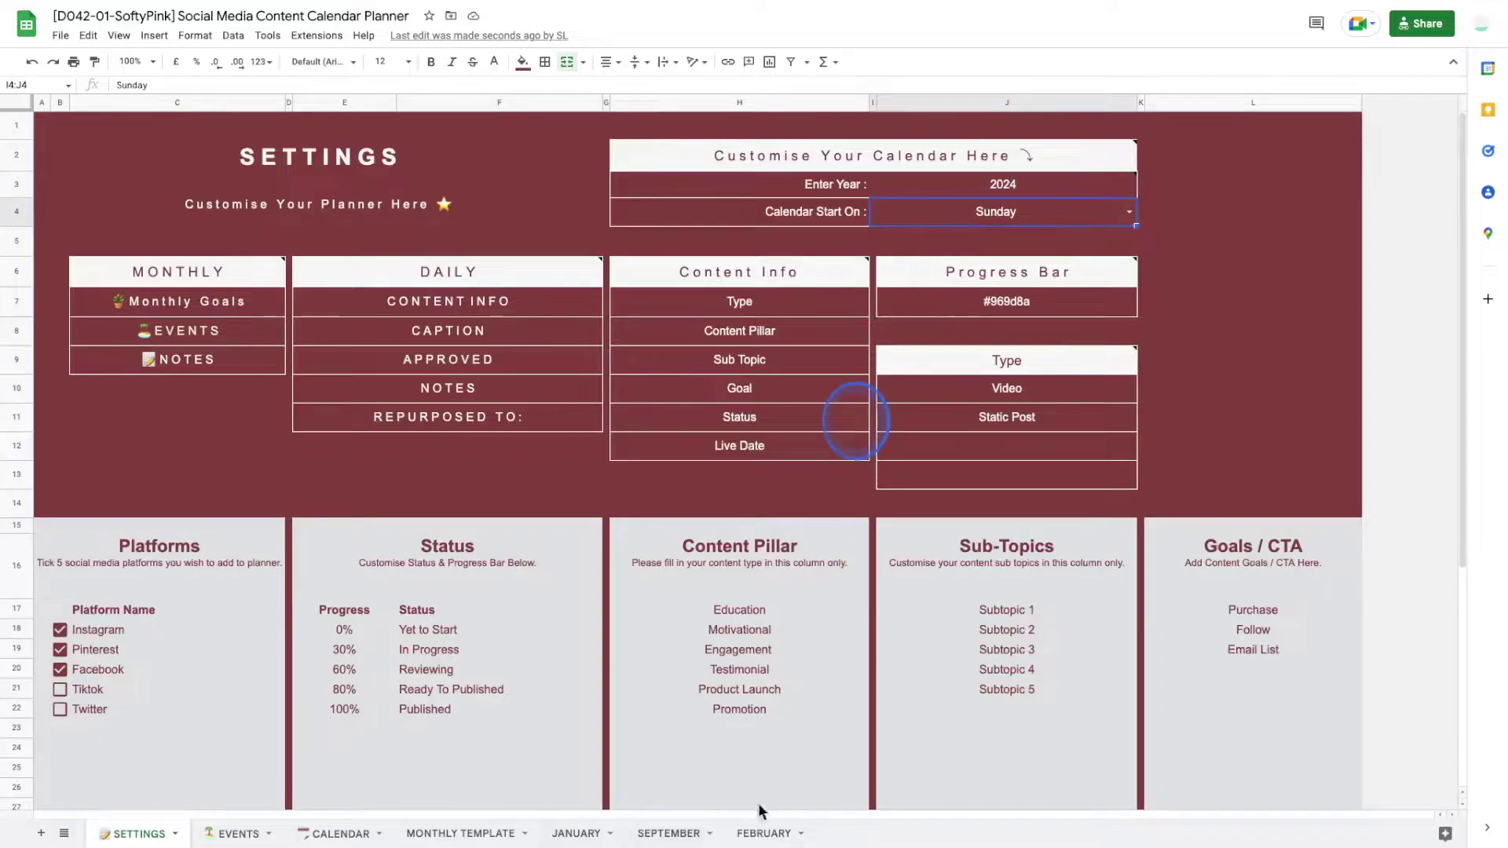
click(758, 836)
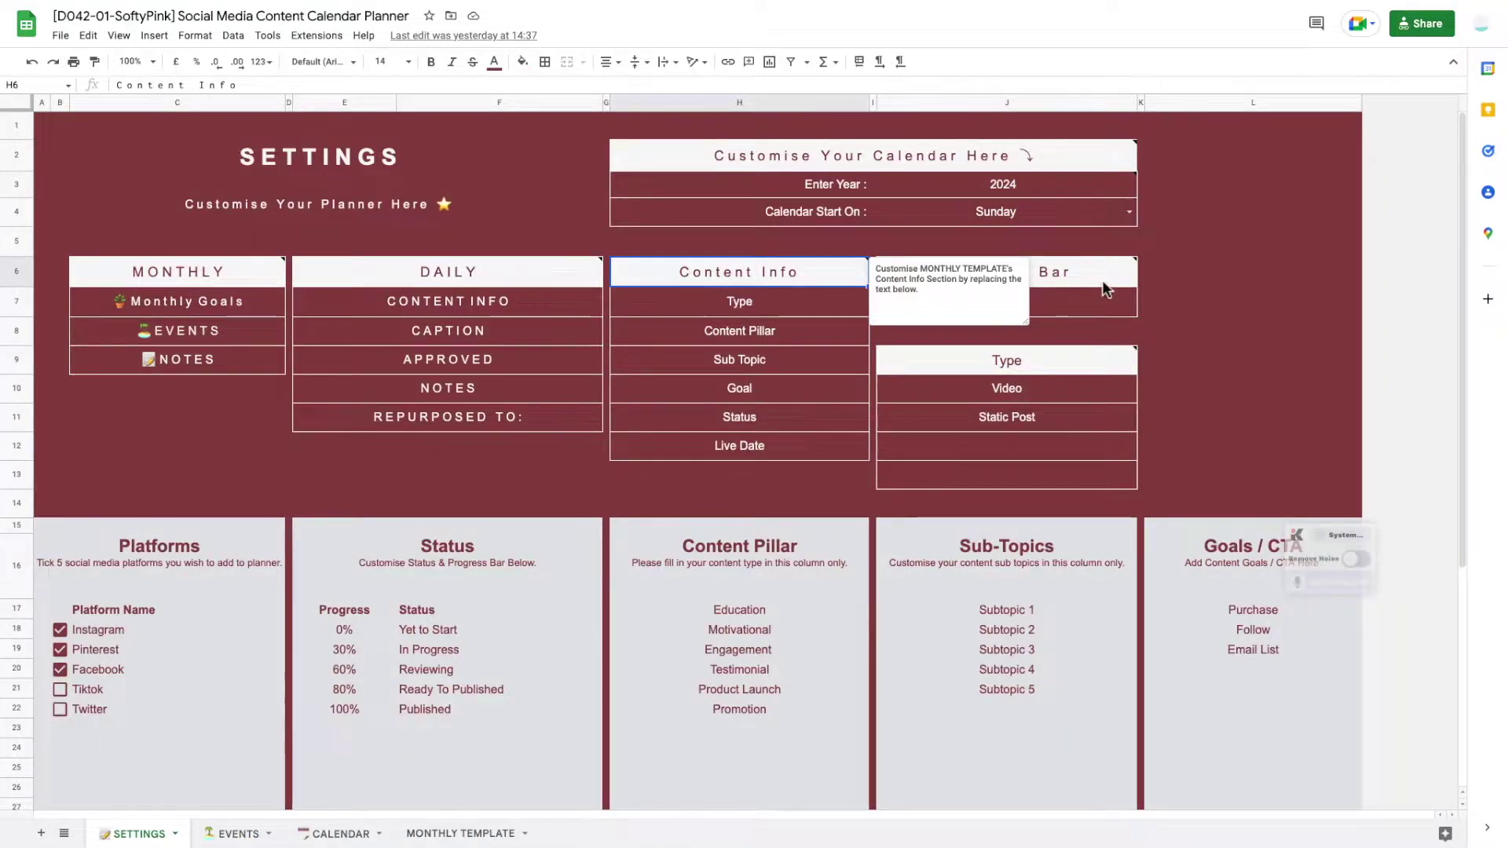
click(1106, 284)
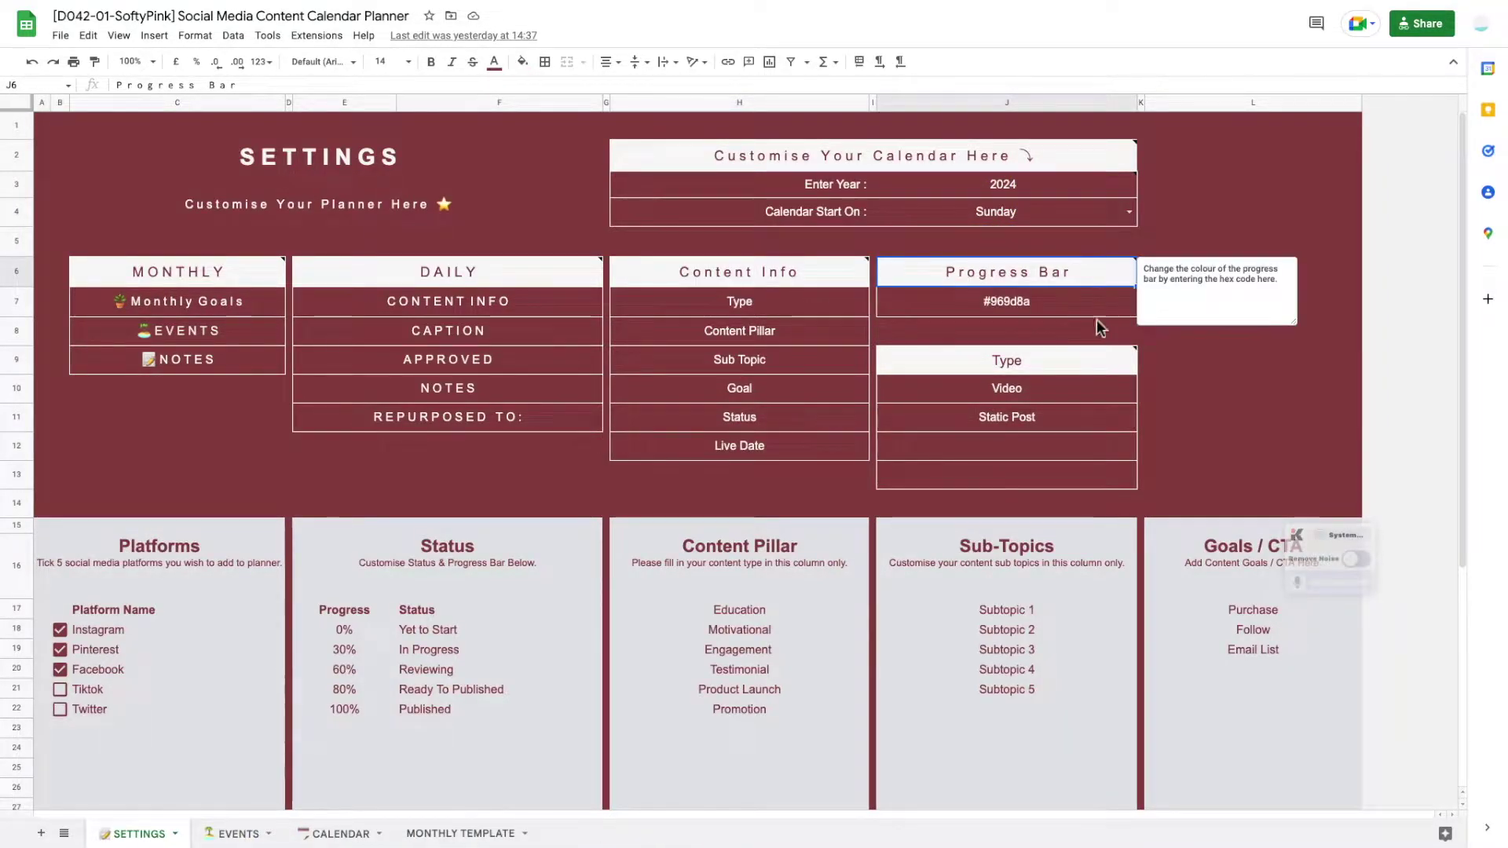
click(196, 567)
click(485, 567)
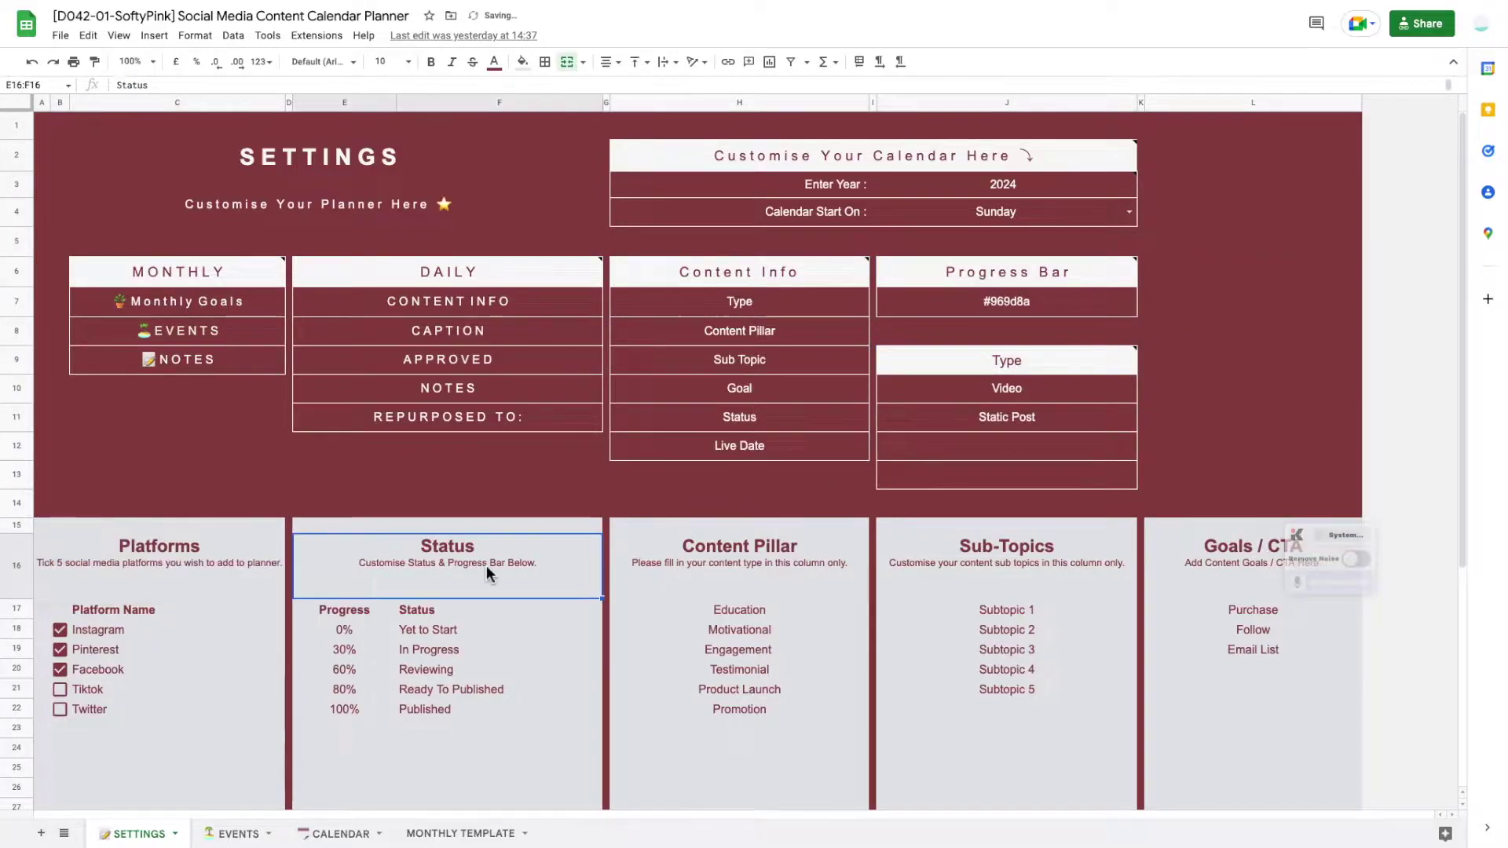
drag(540, 562, 313, 562)
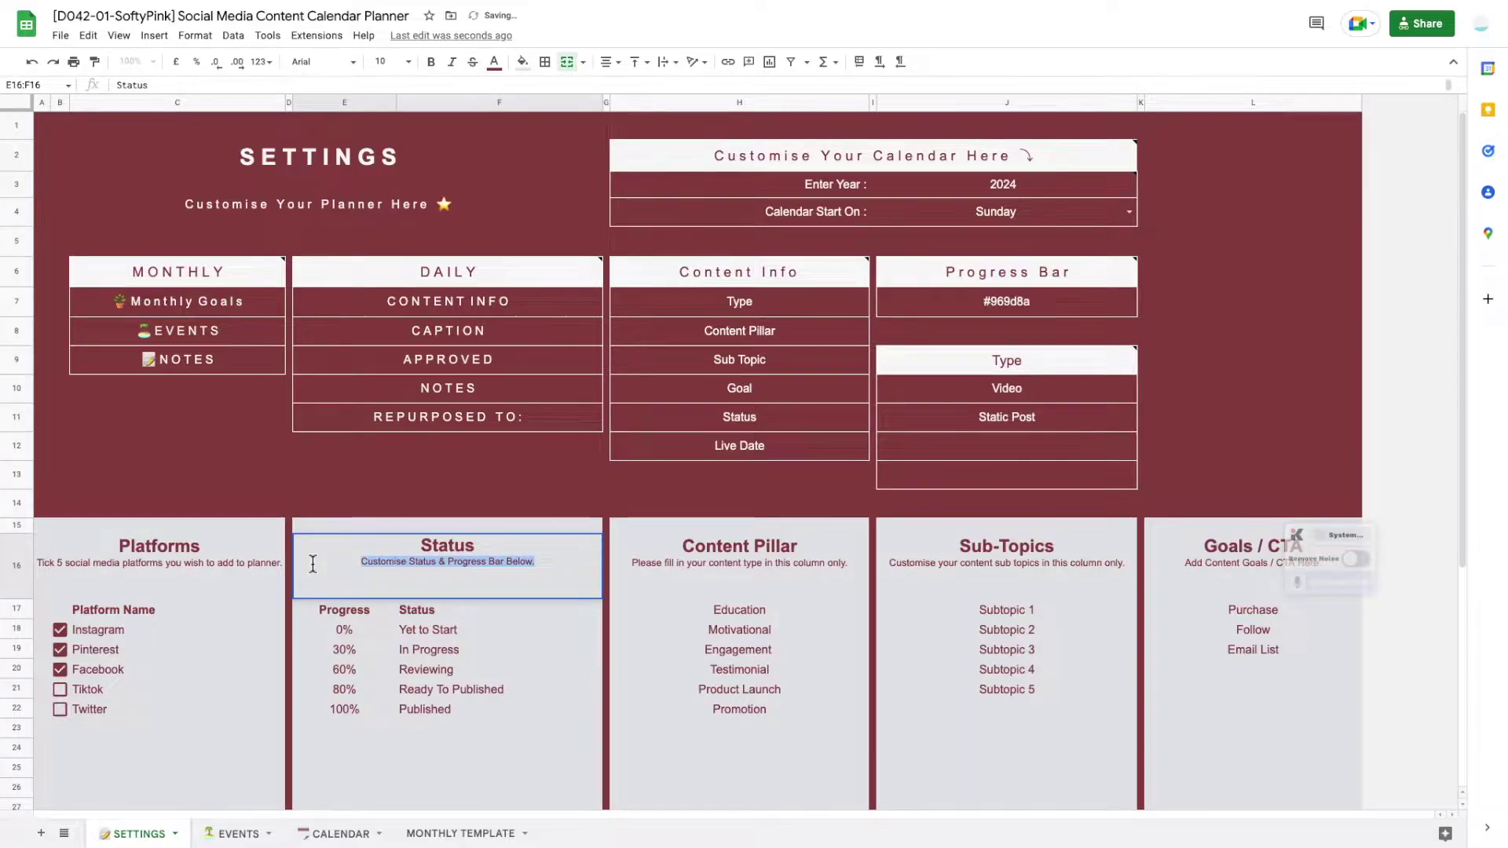
click(771, 563)
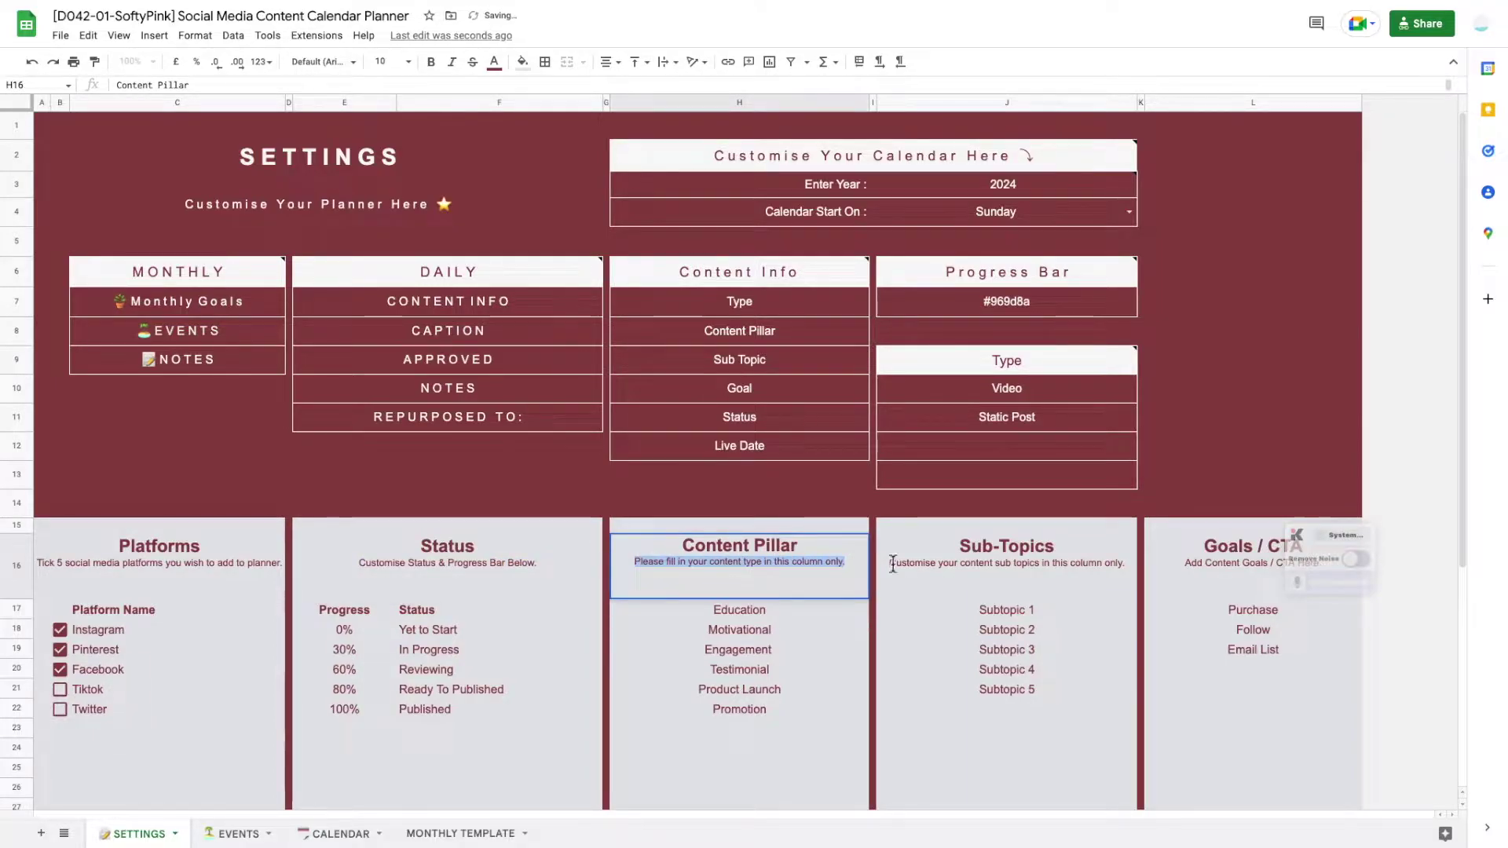
click(1025, 568)
double_click(1025, 567)
drag(1125, 561, 872, 562)
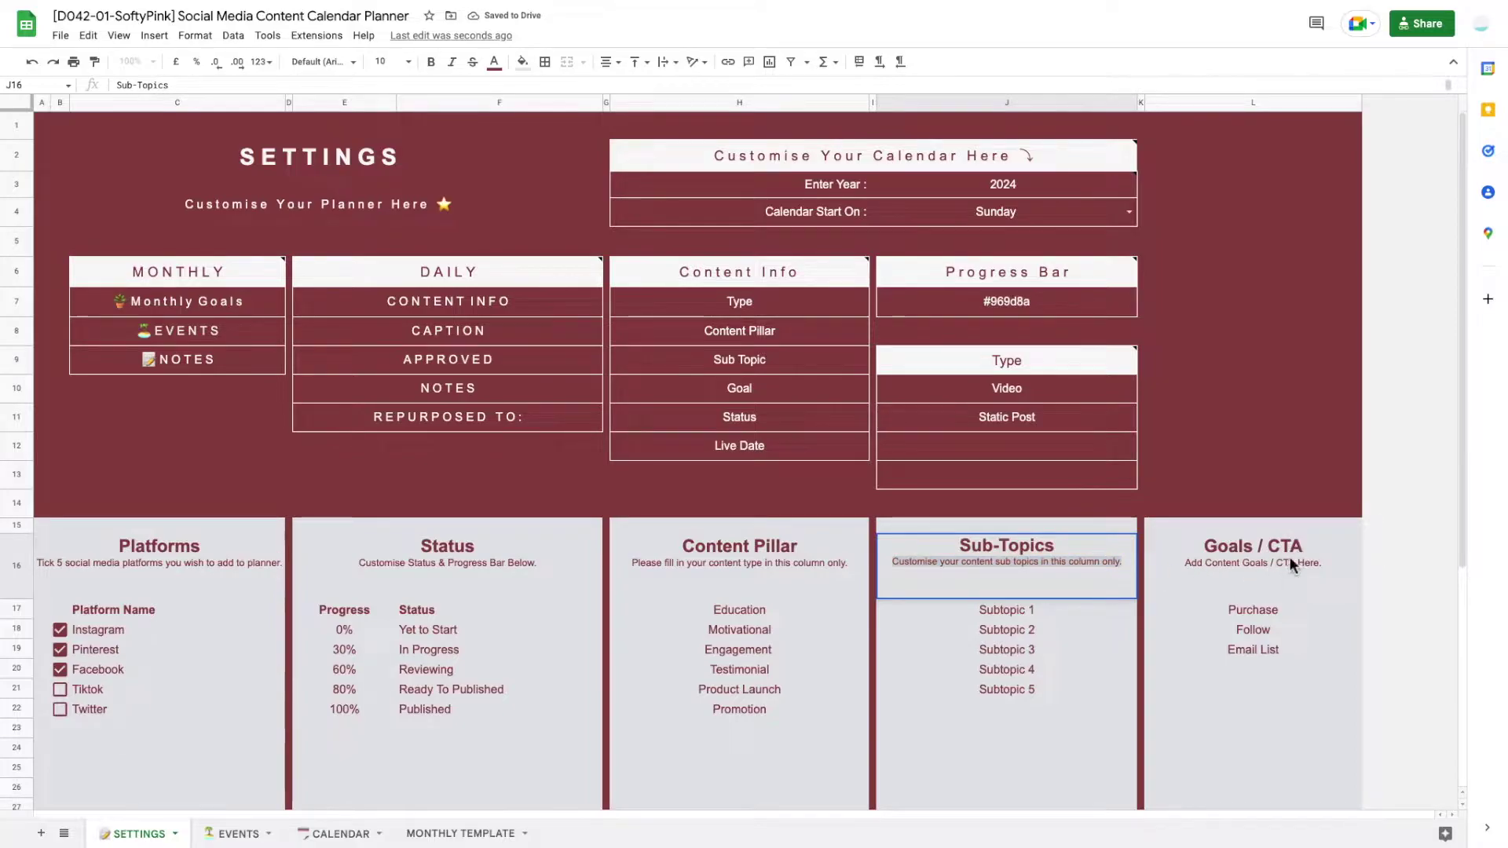
double_click(1291, 563)
drag(1322, 562, 1187, 562)
click(1250, 469)
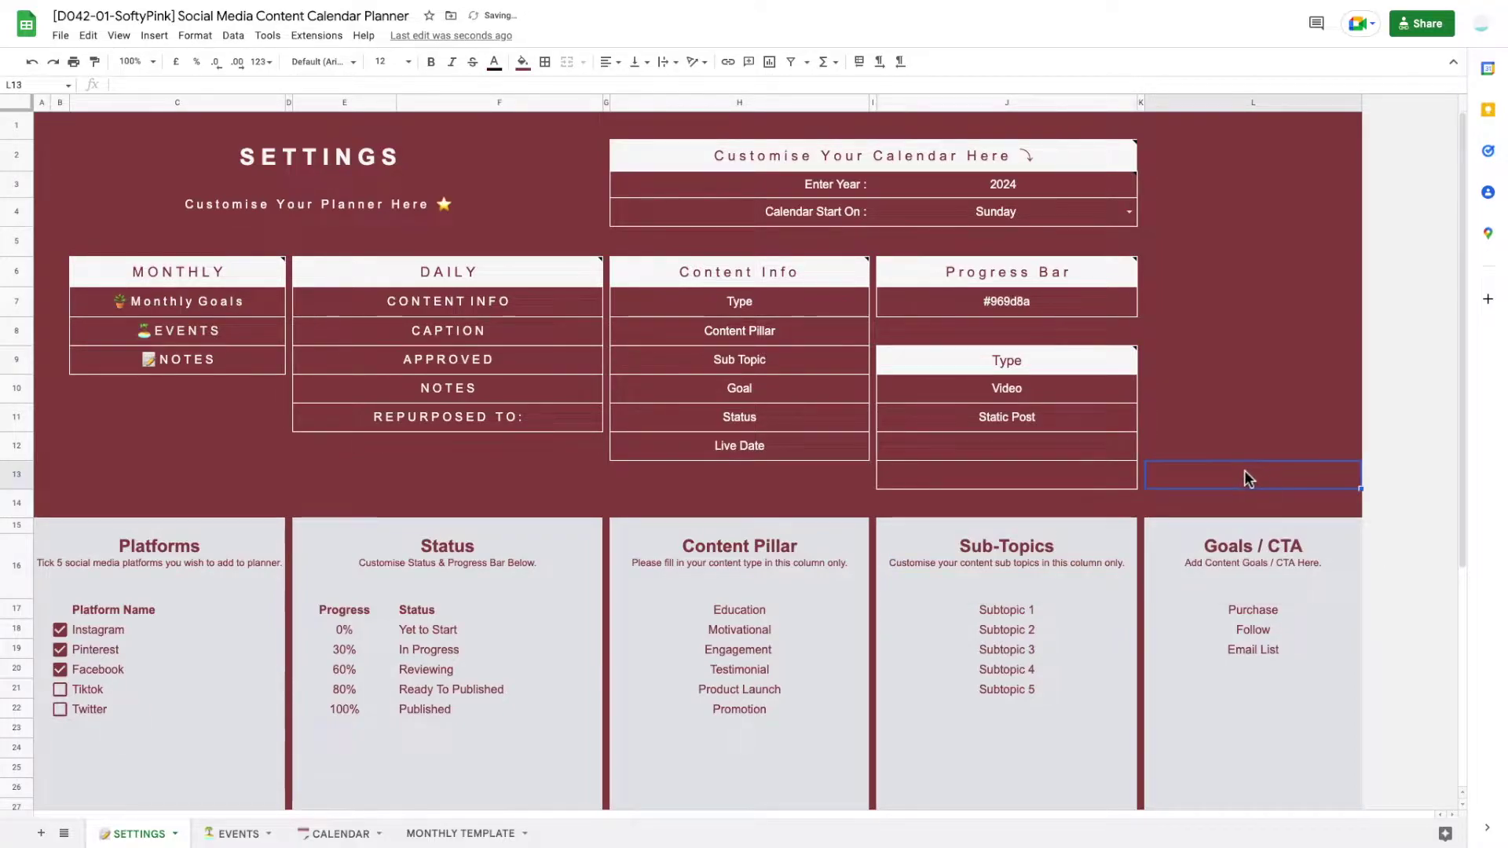
click(798, 285)
click(1103, 281)
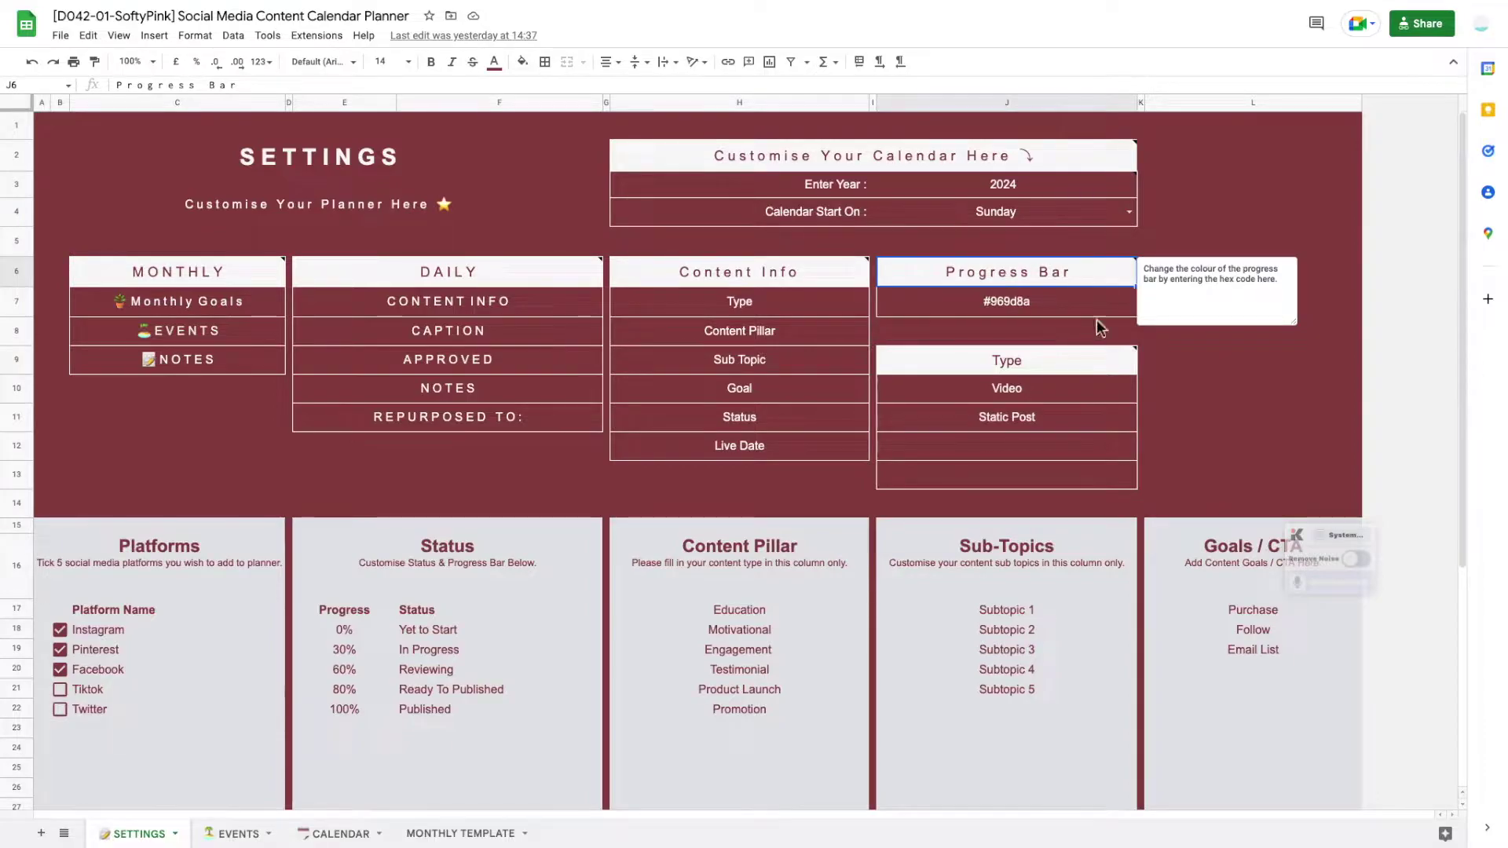
click(196, 562)
click(486, 567)
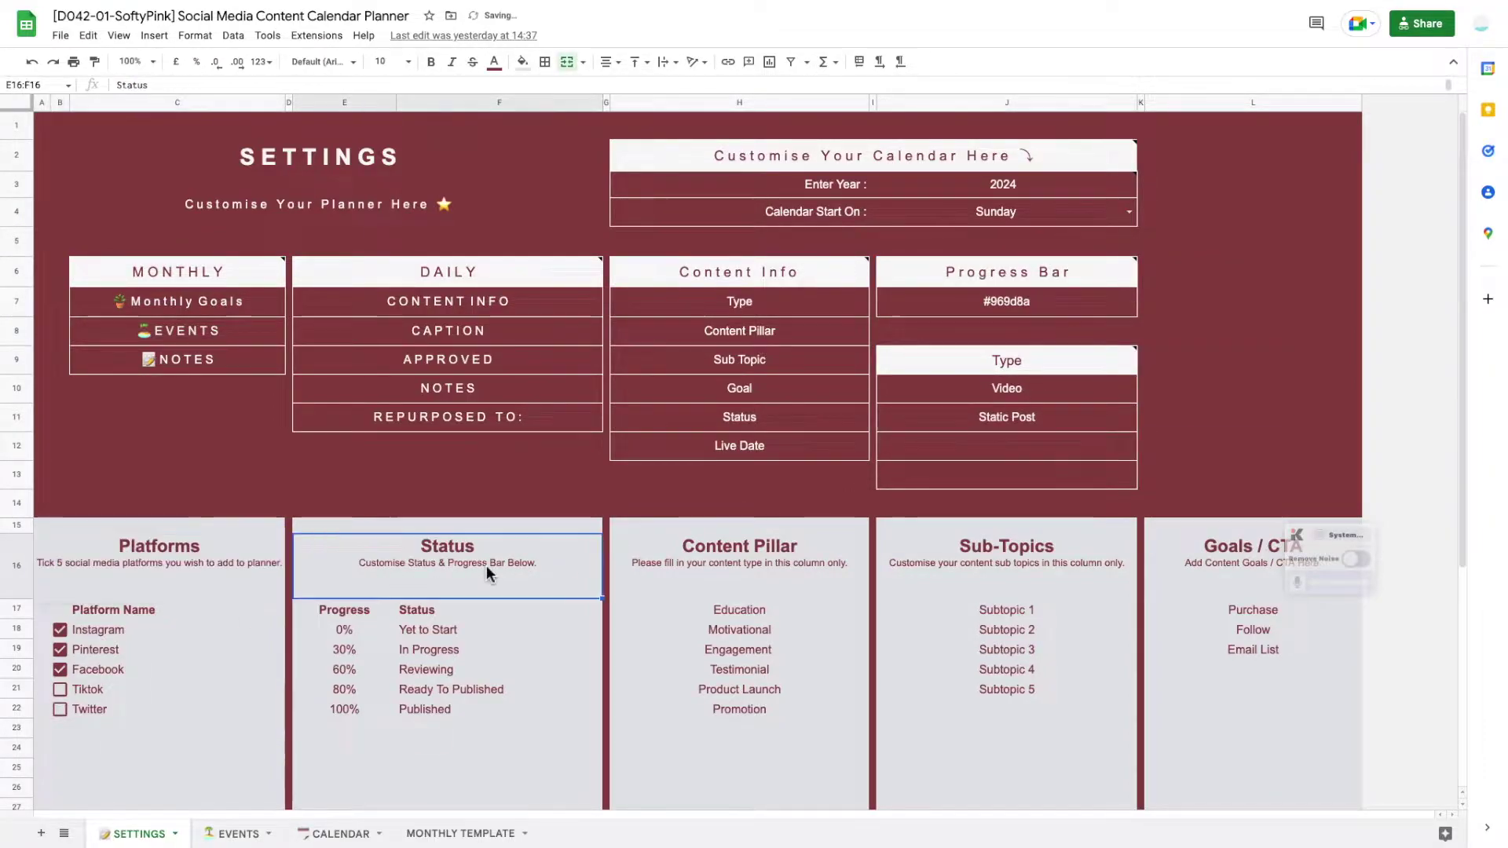
double_click(493, 567)
key(ctrl+a)
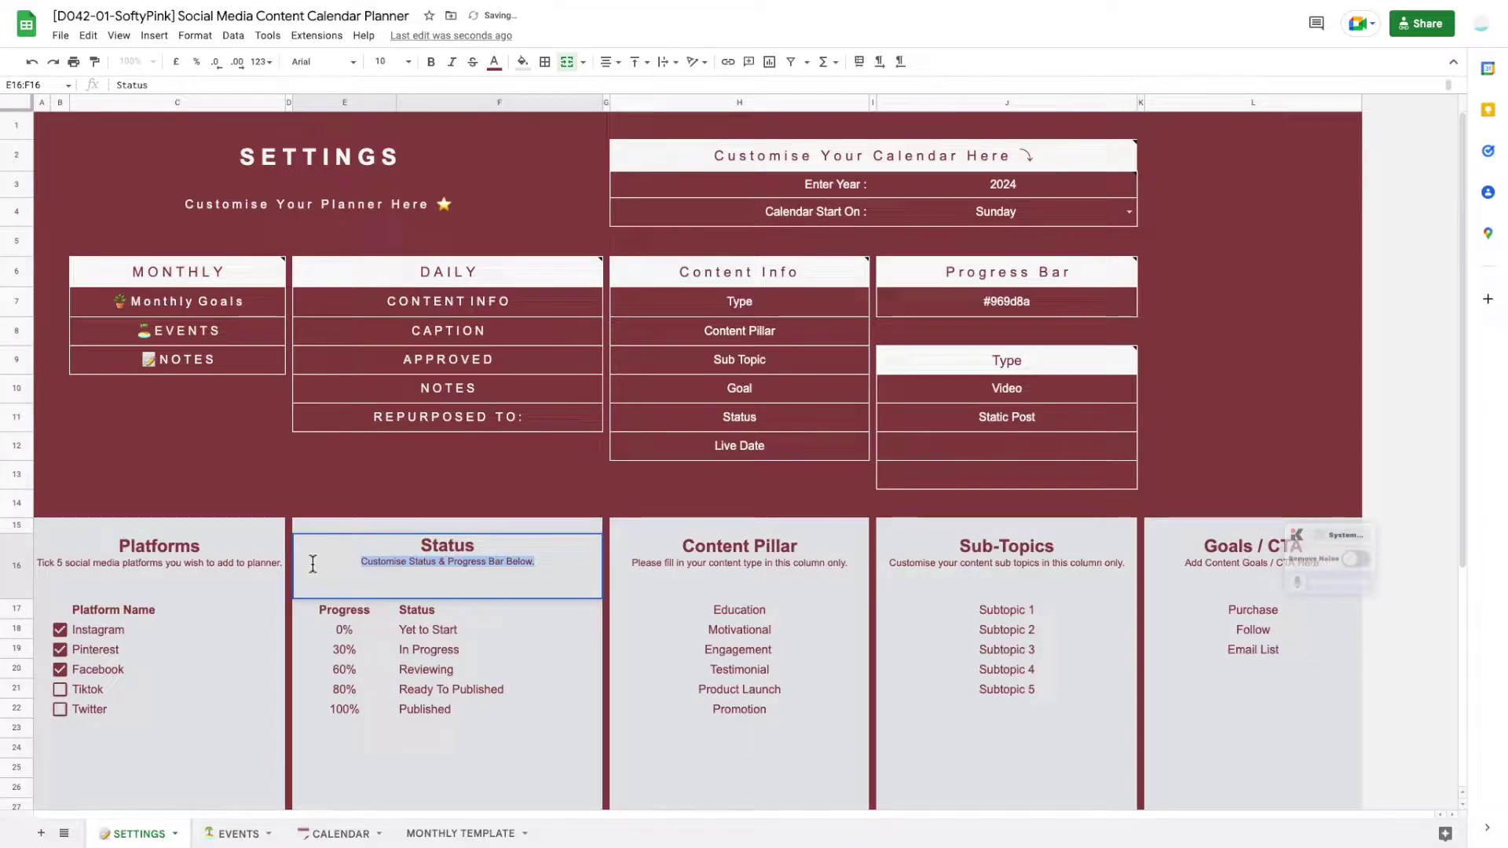
double_click(771, 556)
key(ctrl+a)
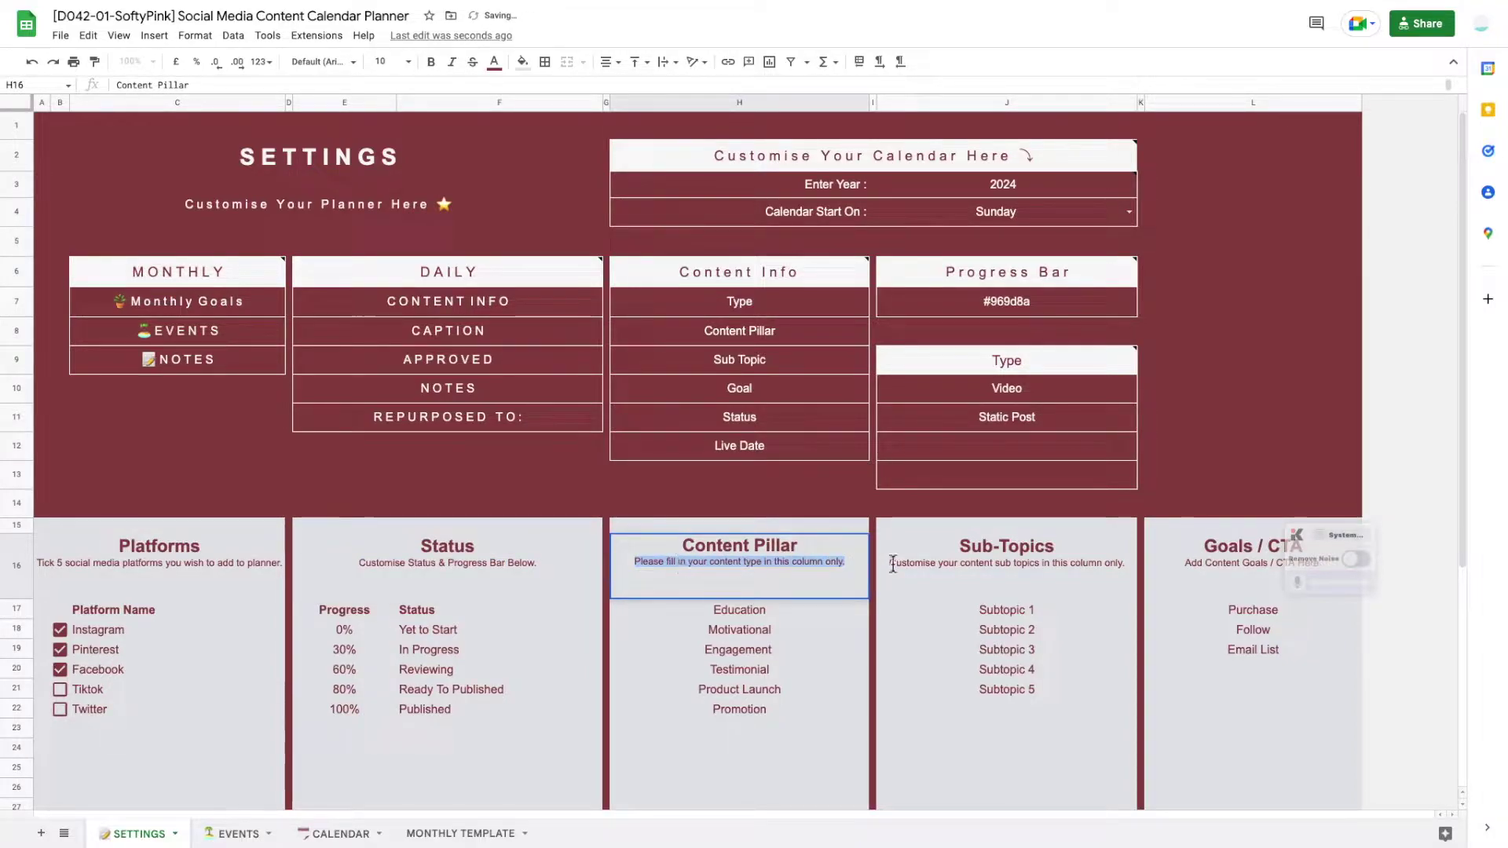
click(1024, 567)
double_click(1024, 567)
drag(1133, 563, 872, 572)
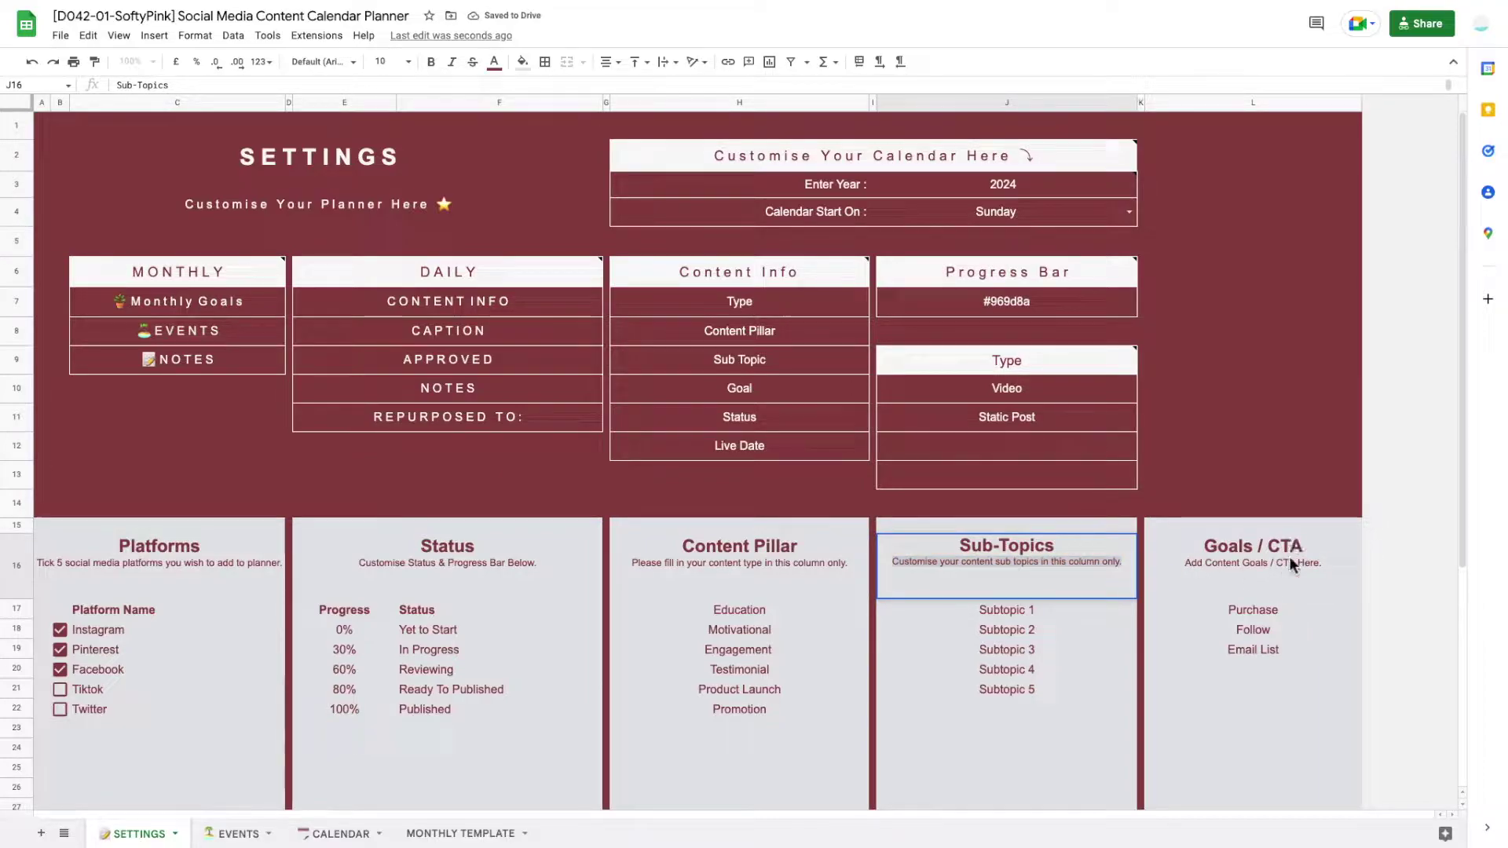
double_click(1291, 564)
drag(1321, 562, 1186, 563)
click(1250, 472)
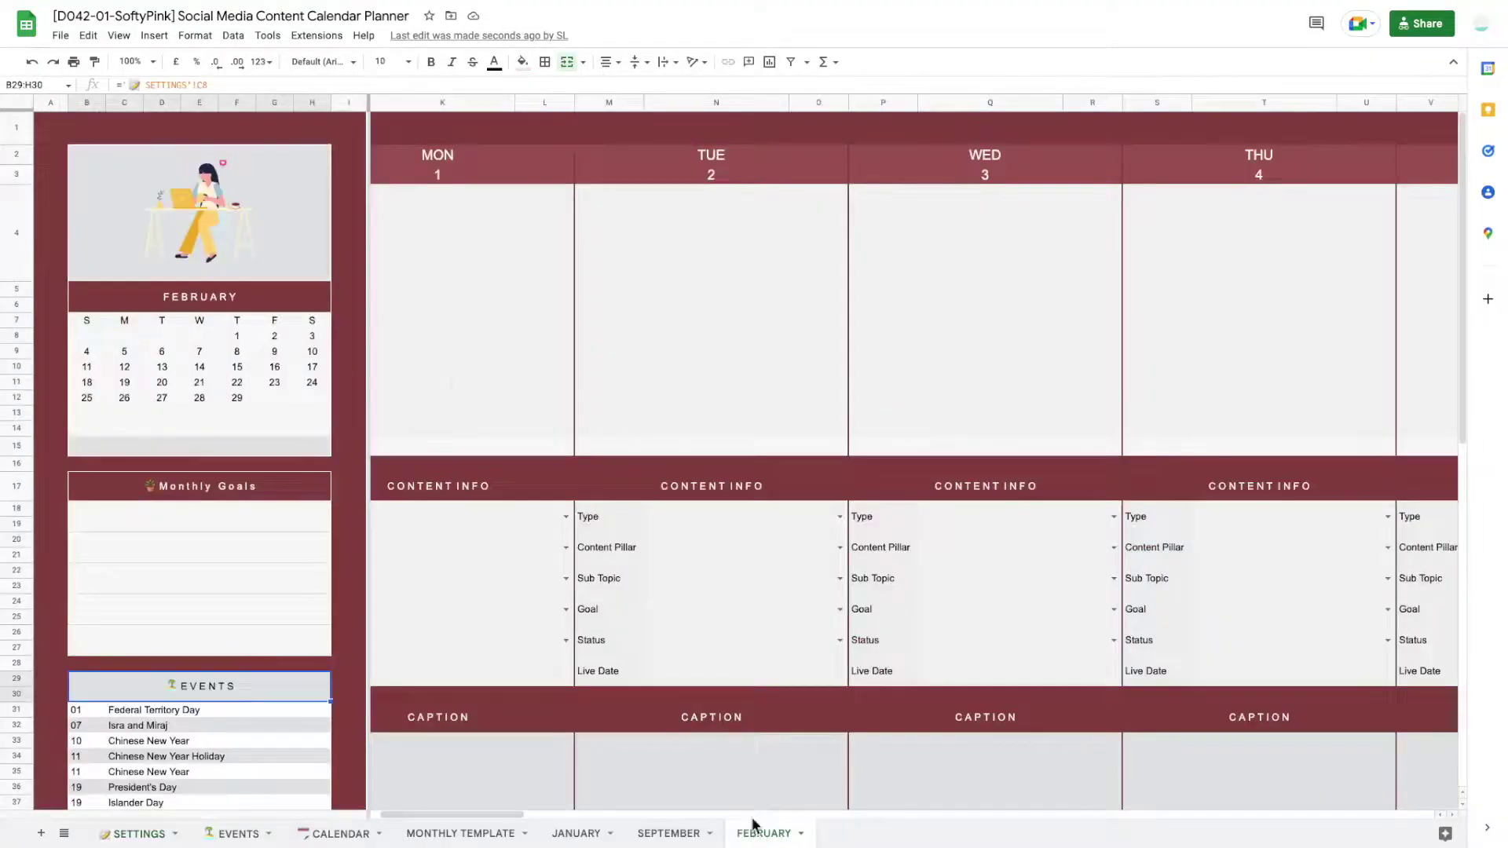
Step: Enter January Monthly Goals '3 Client Inqueries' and '10 Post on Instagram'
click(73, 245)
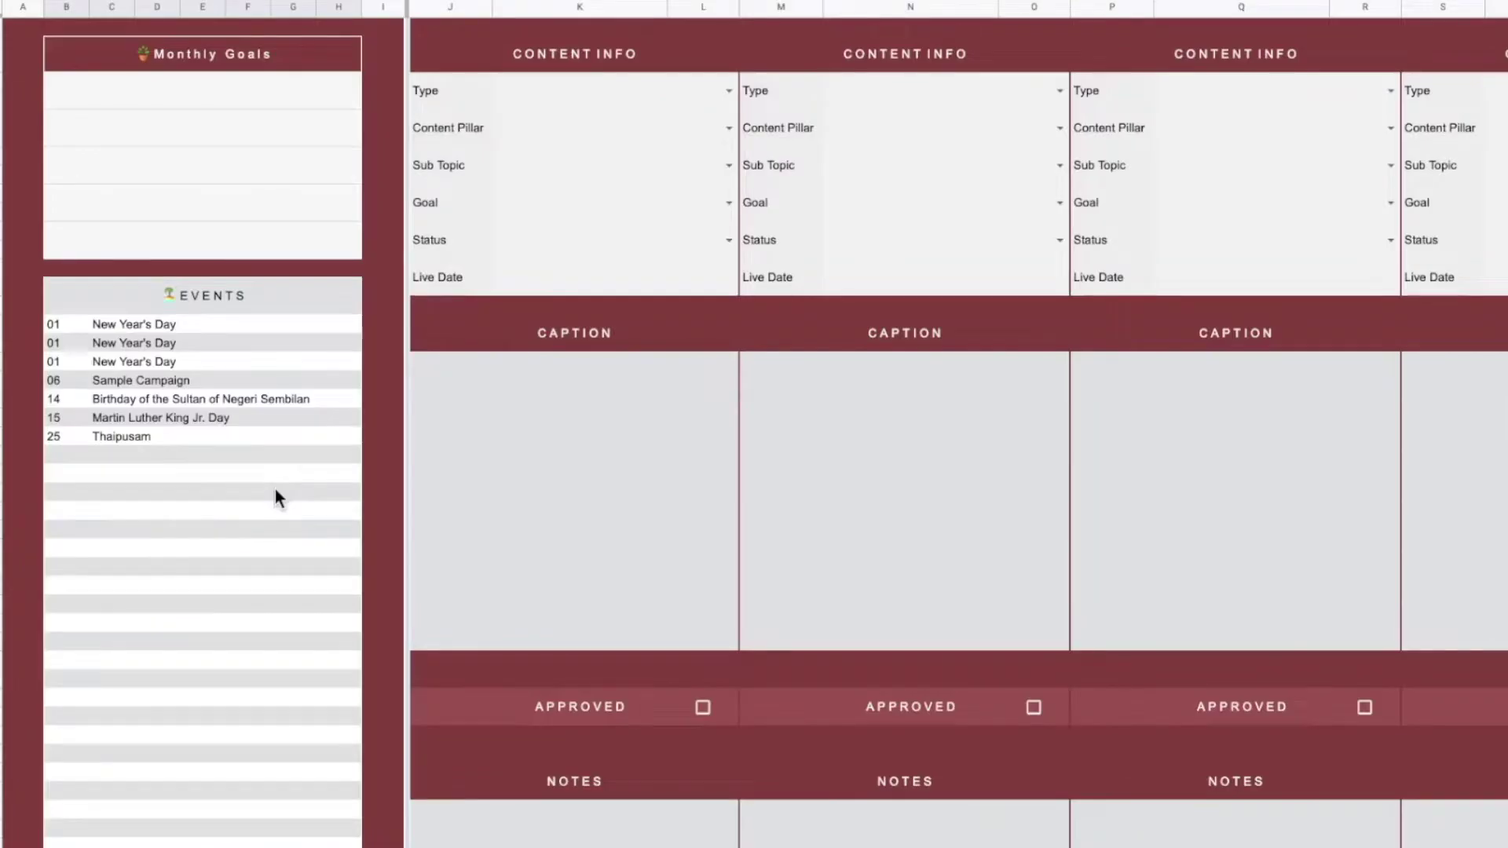
scroll(206, 354, up, 5)
click(255, 516)
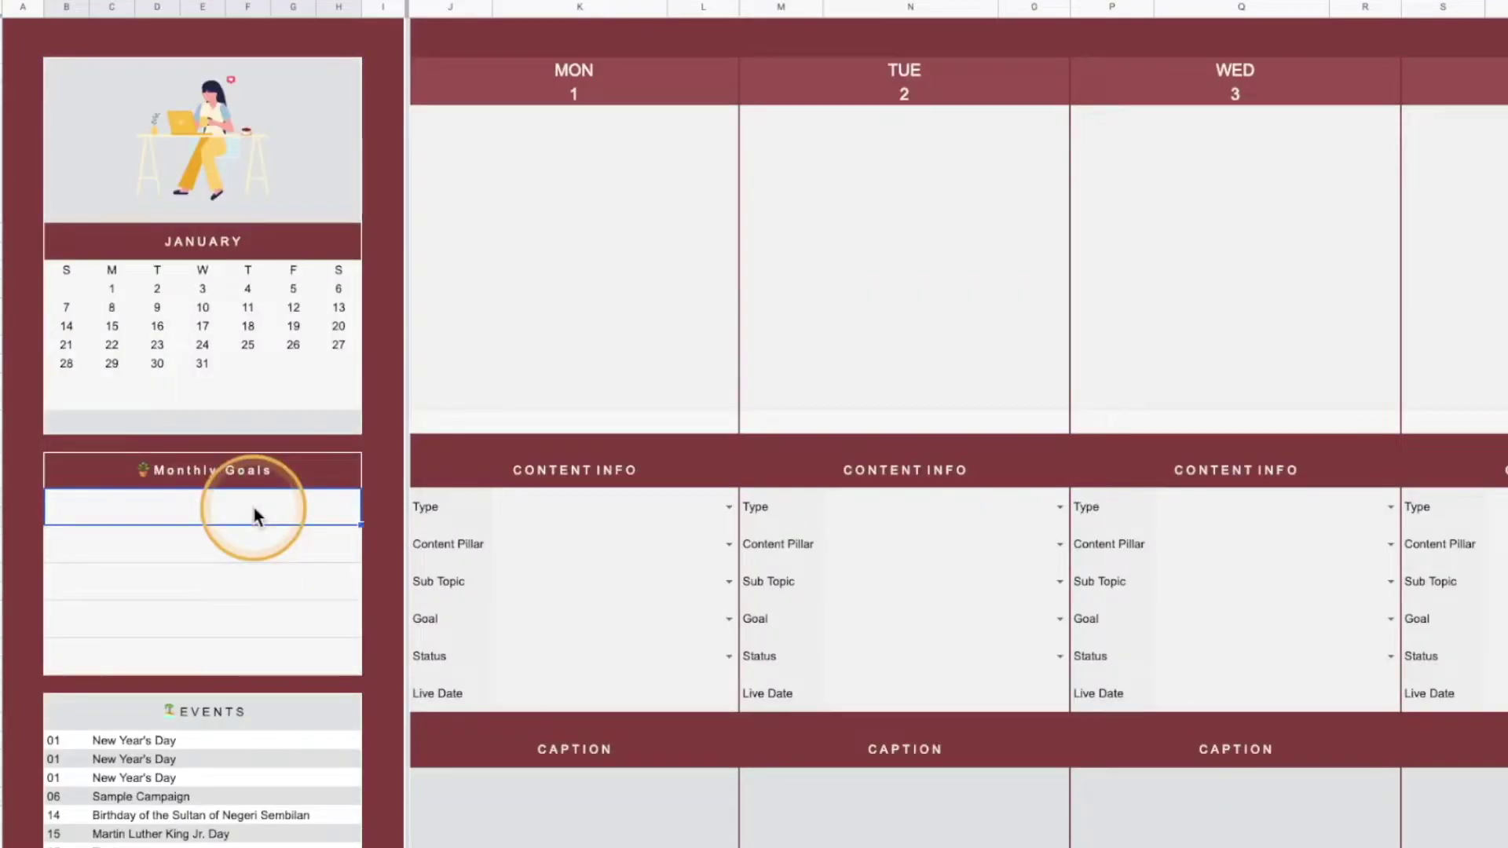
text(3 Client Inqueries)
key(Return)
click(258, 556)
text(10 Post on Instagram)
key(ctrl+Return)
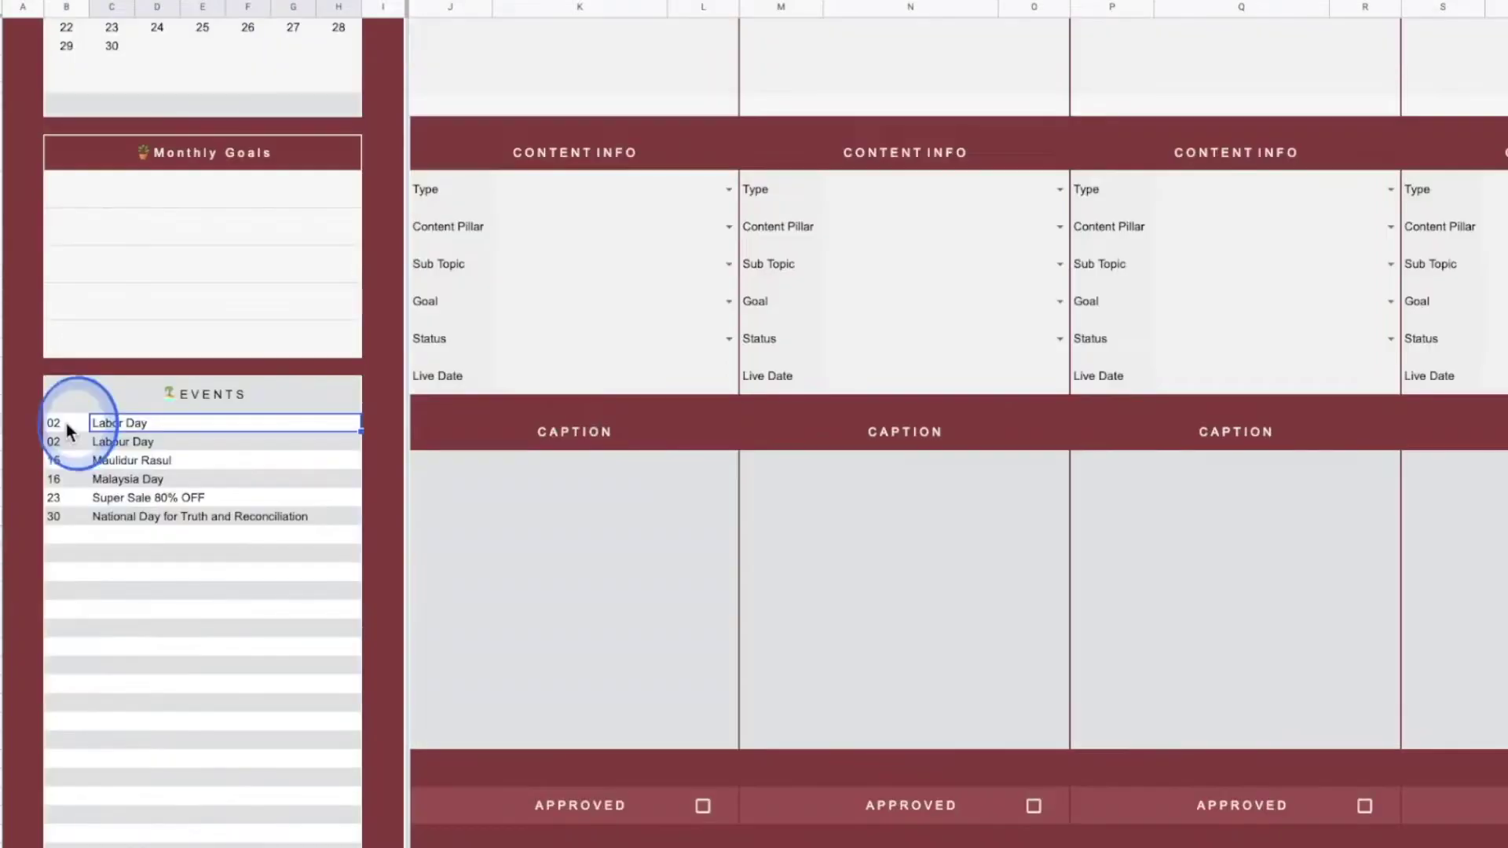
Step: Select and deselect September's events list, then go to the EVENTS sheet
drag(66, 423, 254, 512)
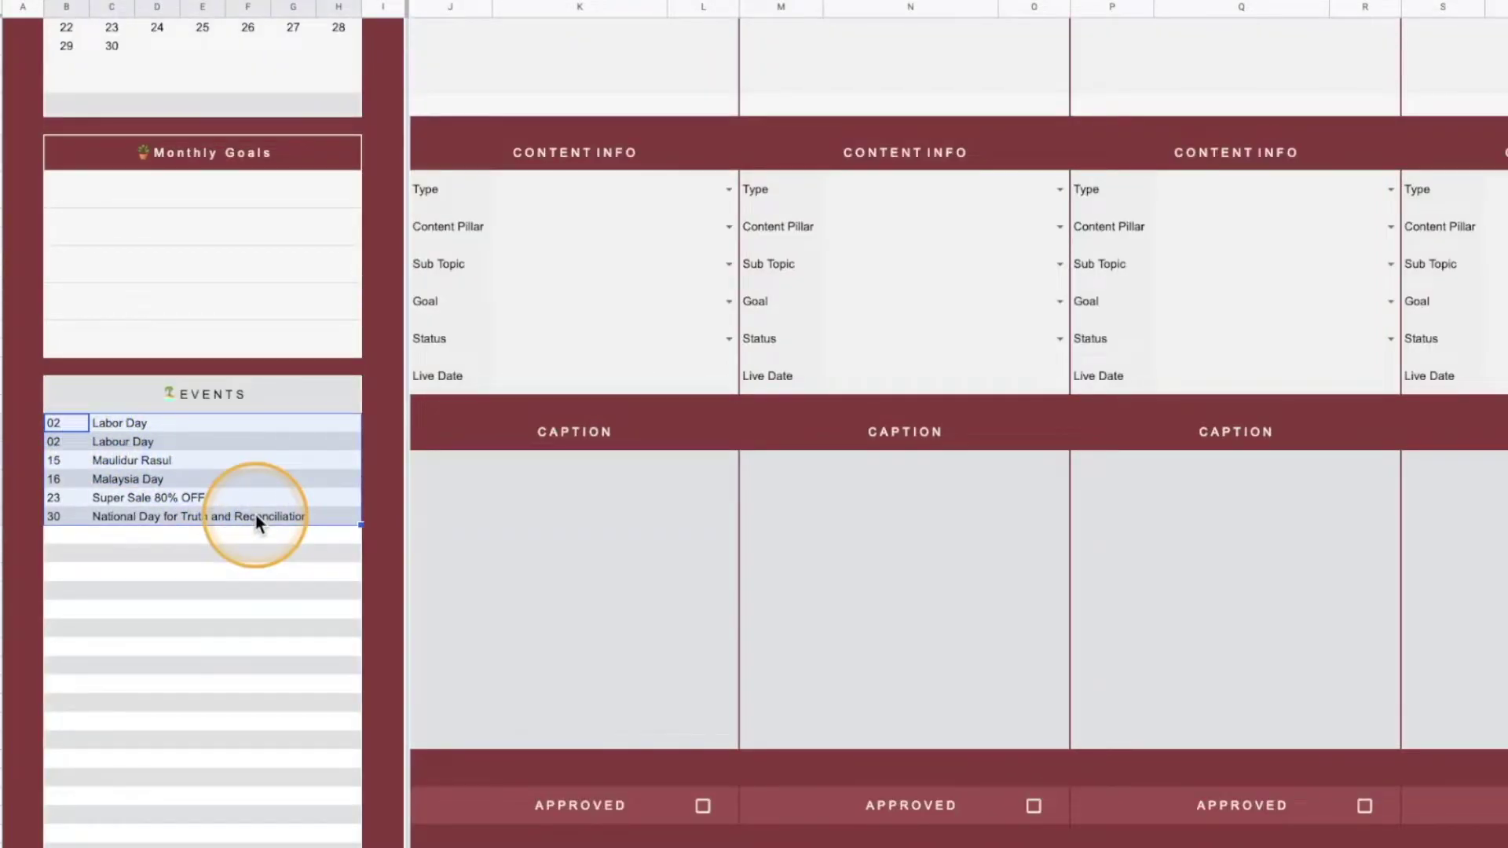
click(239, 568)
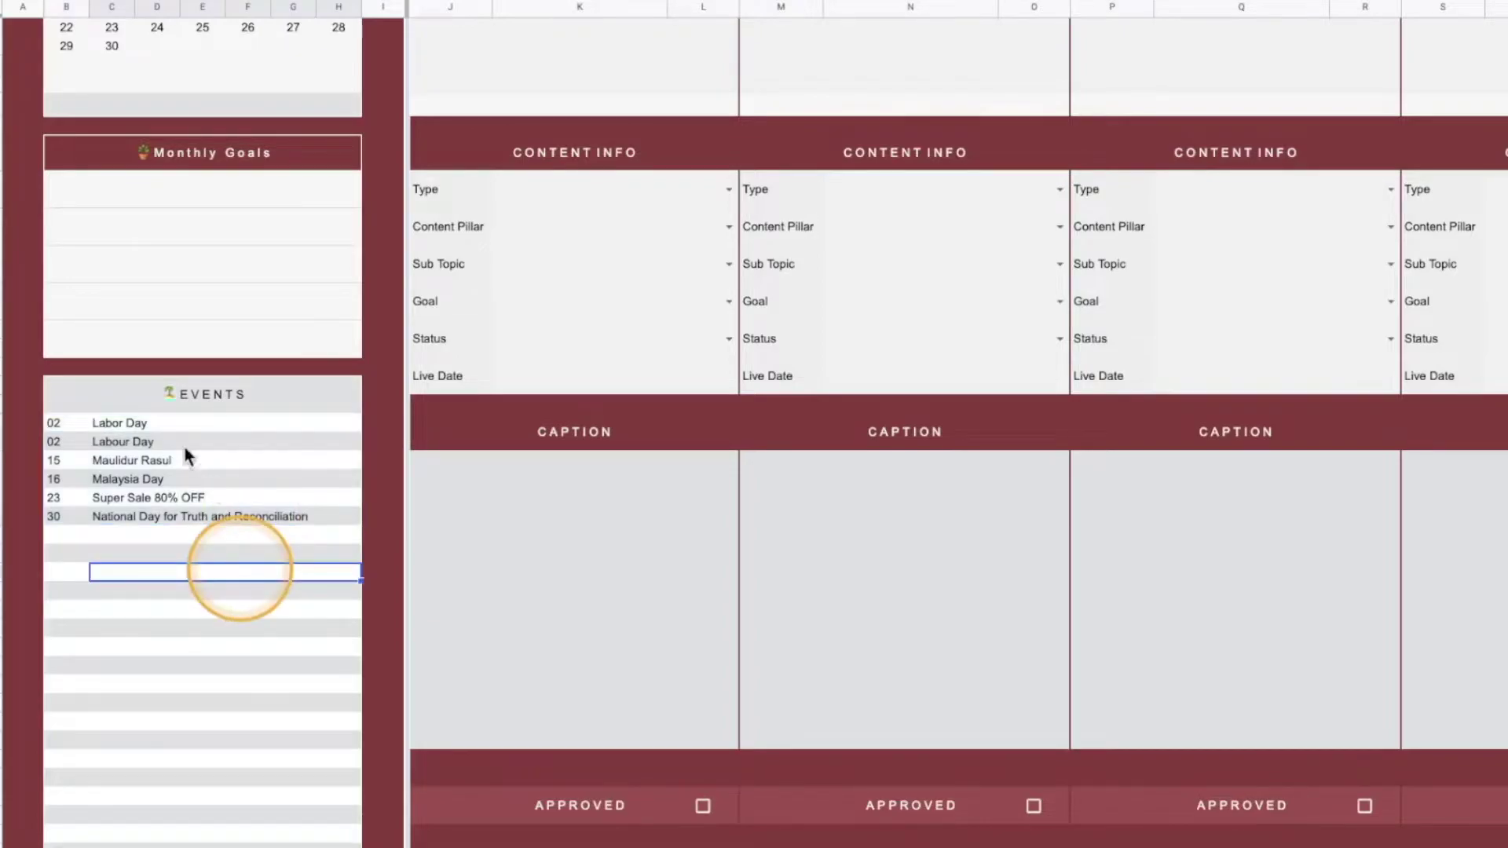
click(246, 835)
Step: Add a Sep 23 event named My Birthday in the first empty row below Dec 31
scroll(1181, 583, down, 8)
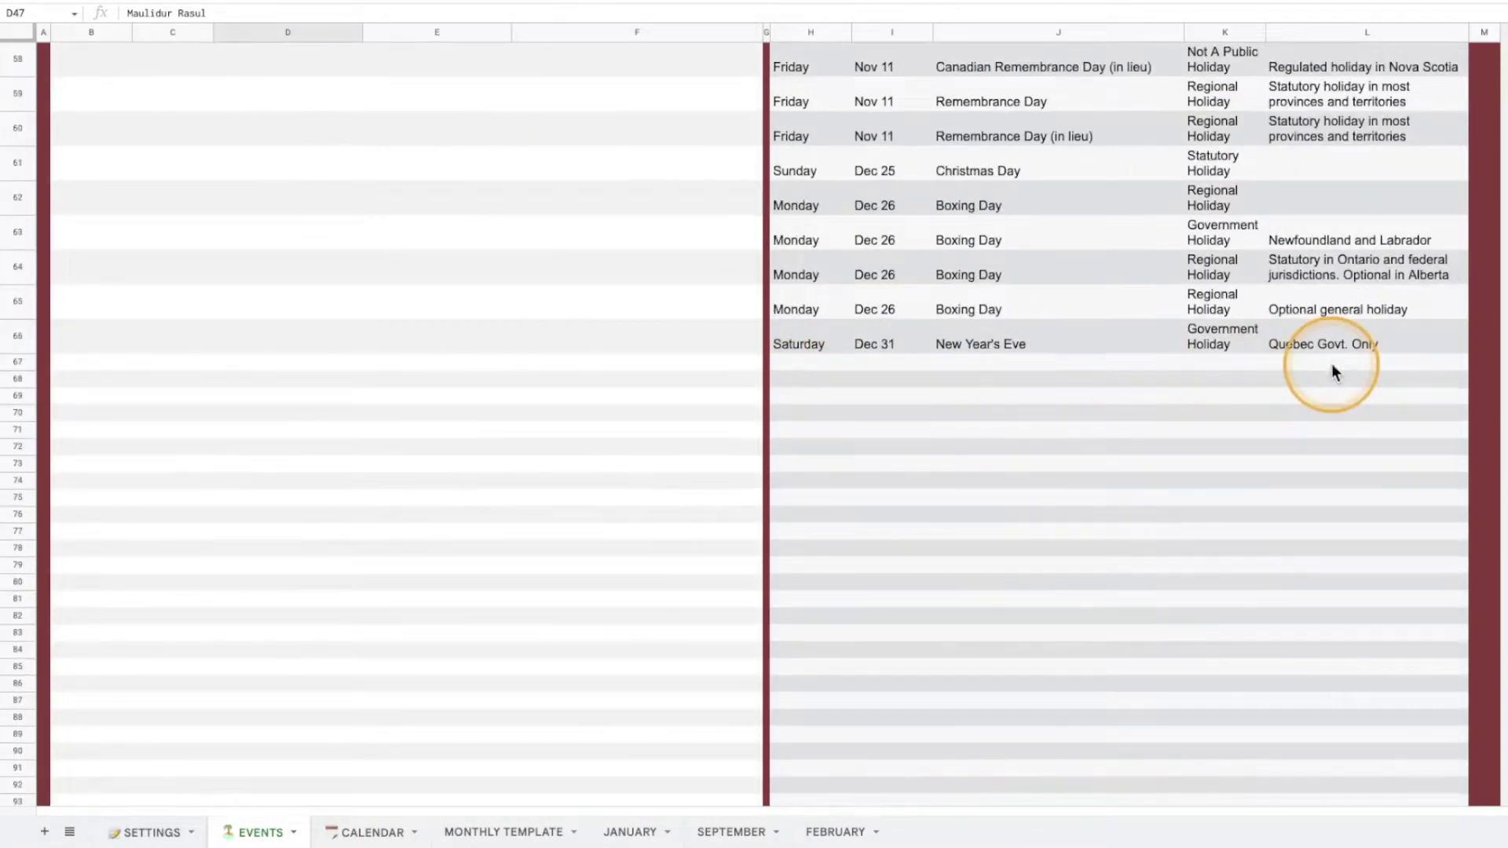
scroll(1332, 365, up, 5)
scroll(813, 558, down, 2)
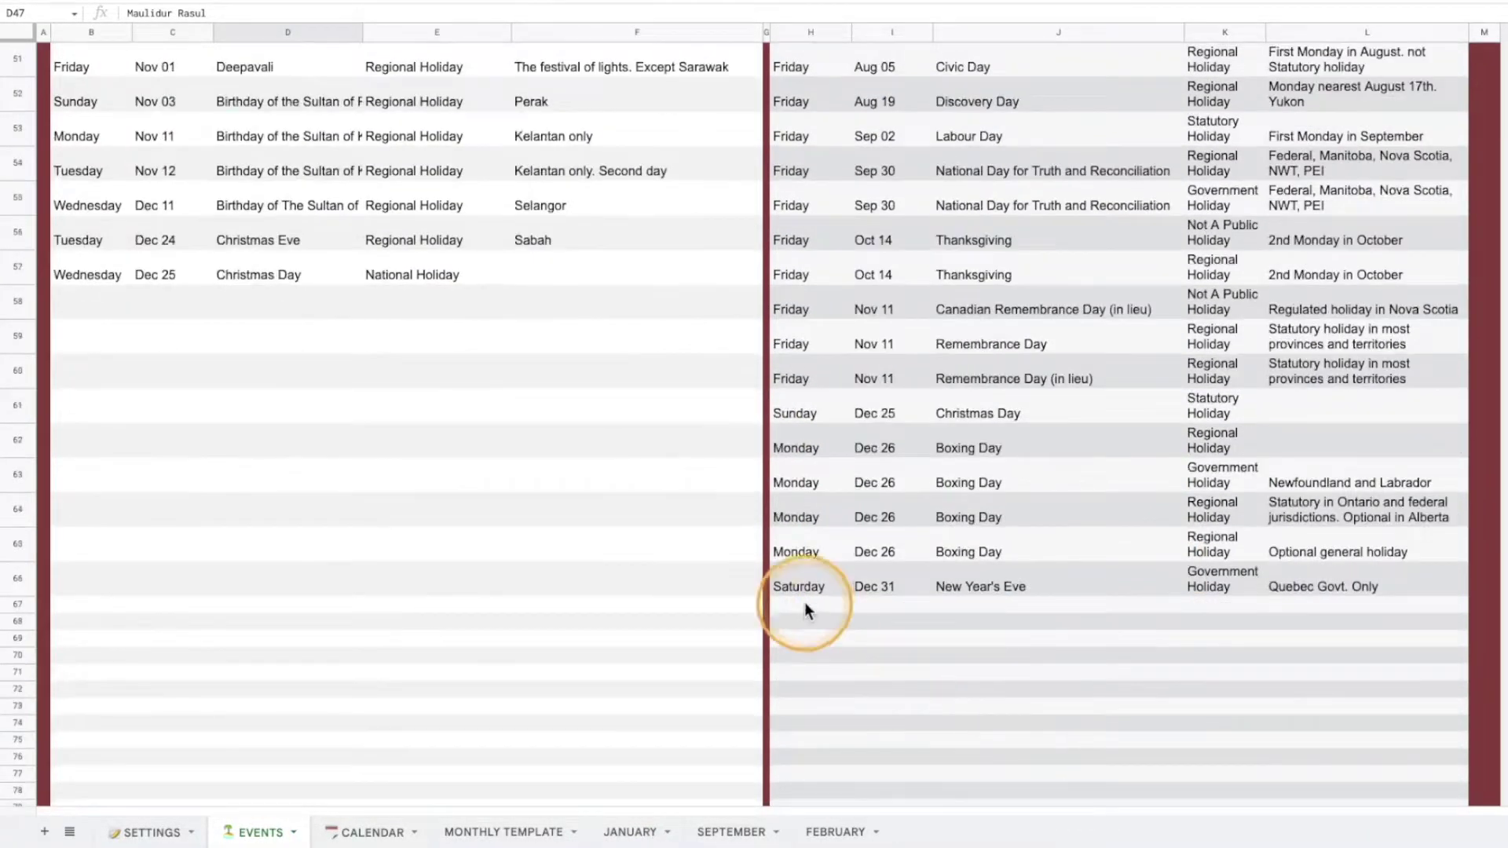
click(804, 603)
click(888, 609)
double_click(888, 610)
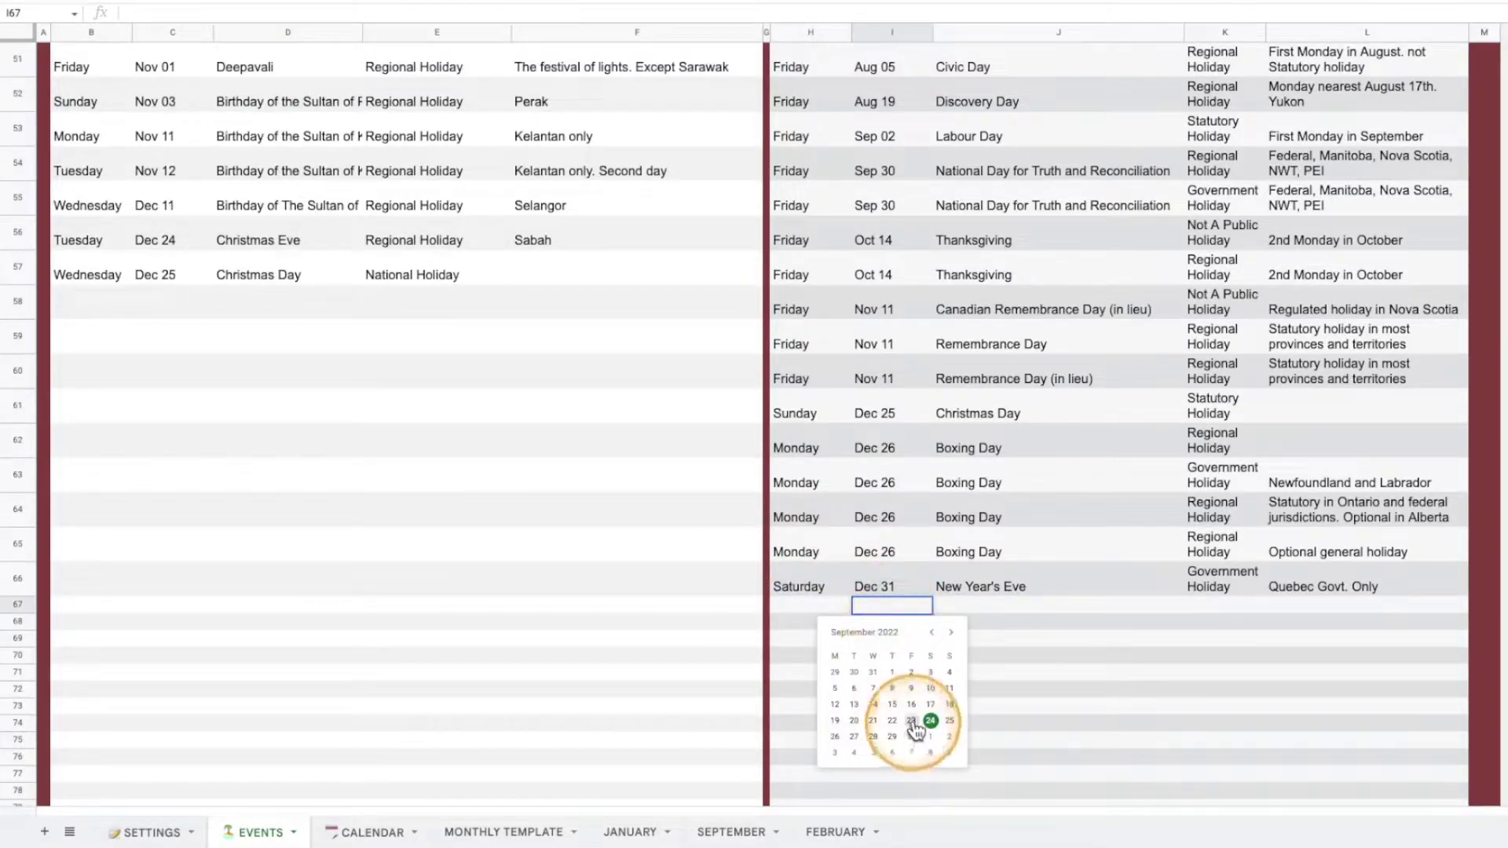
click(926, 717)
click(987, 607)
text(My Birthday)
key(Return)
Step: Mark the birthday event as Personal with the note Birthday Celebration
click(1221, 606)
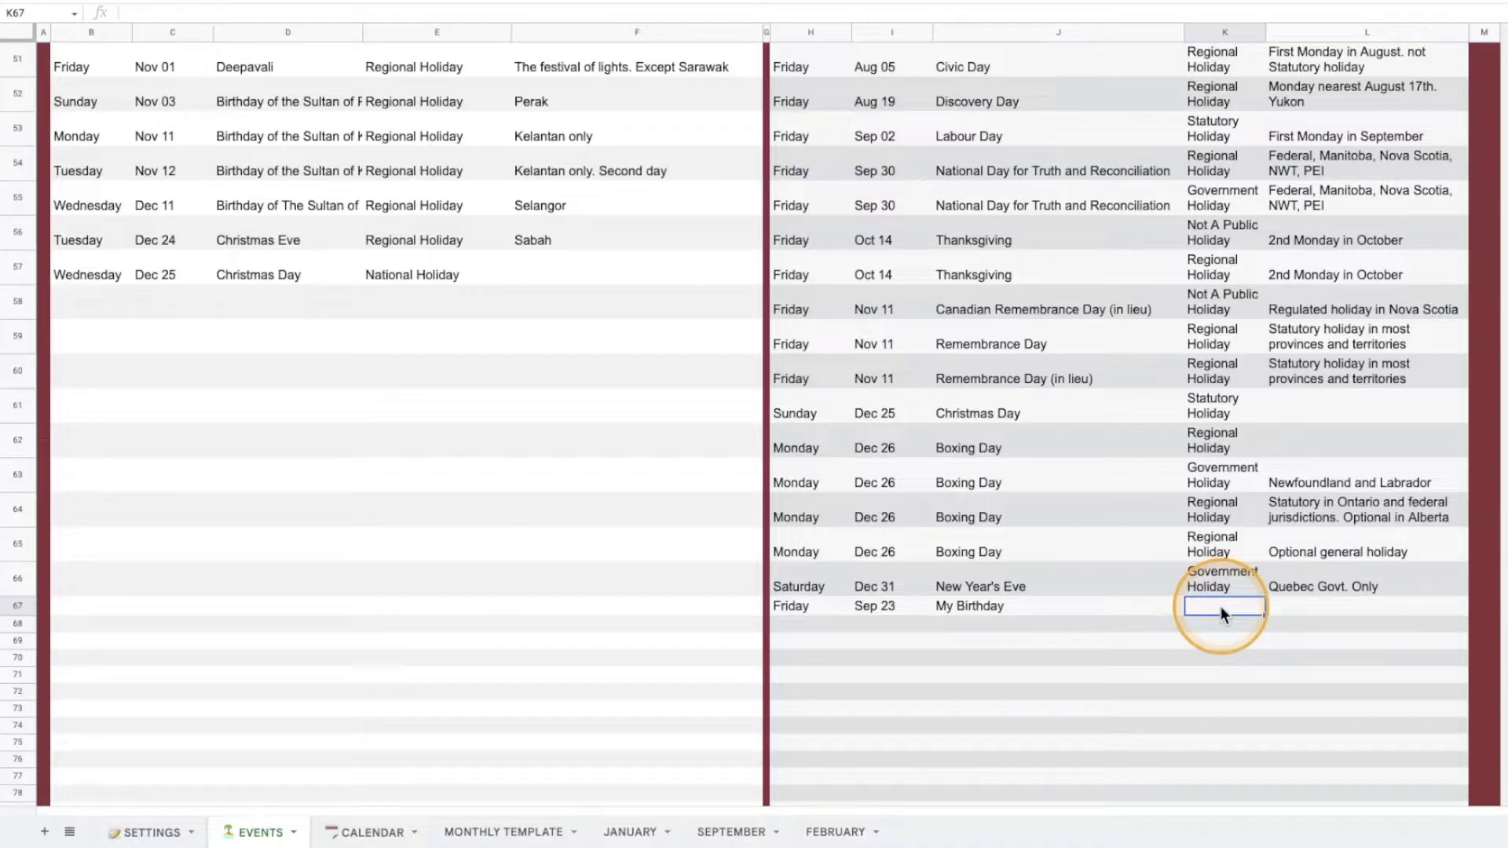
text(Personal)
key(Return)
click(1327, 605)
text(Birthday Celebration)
key(Return)
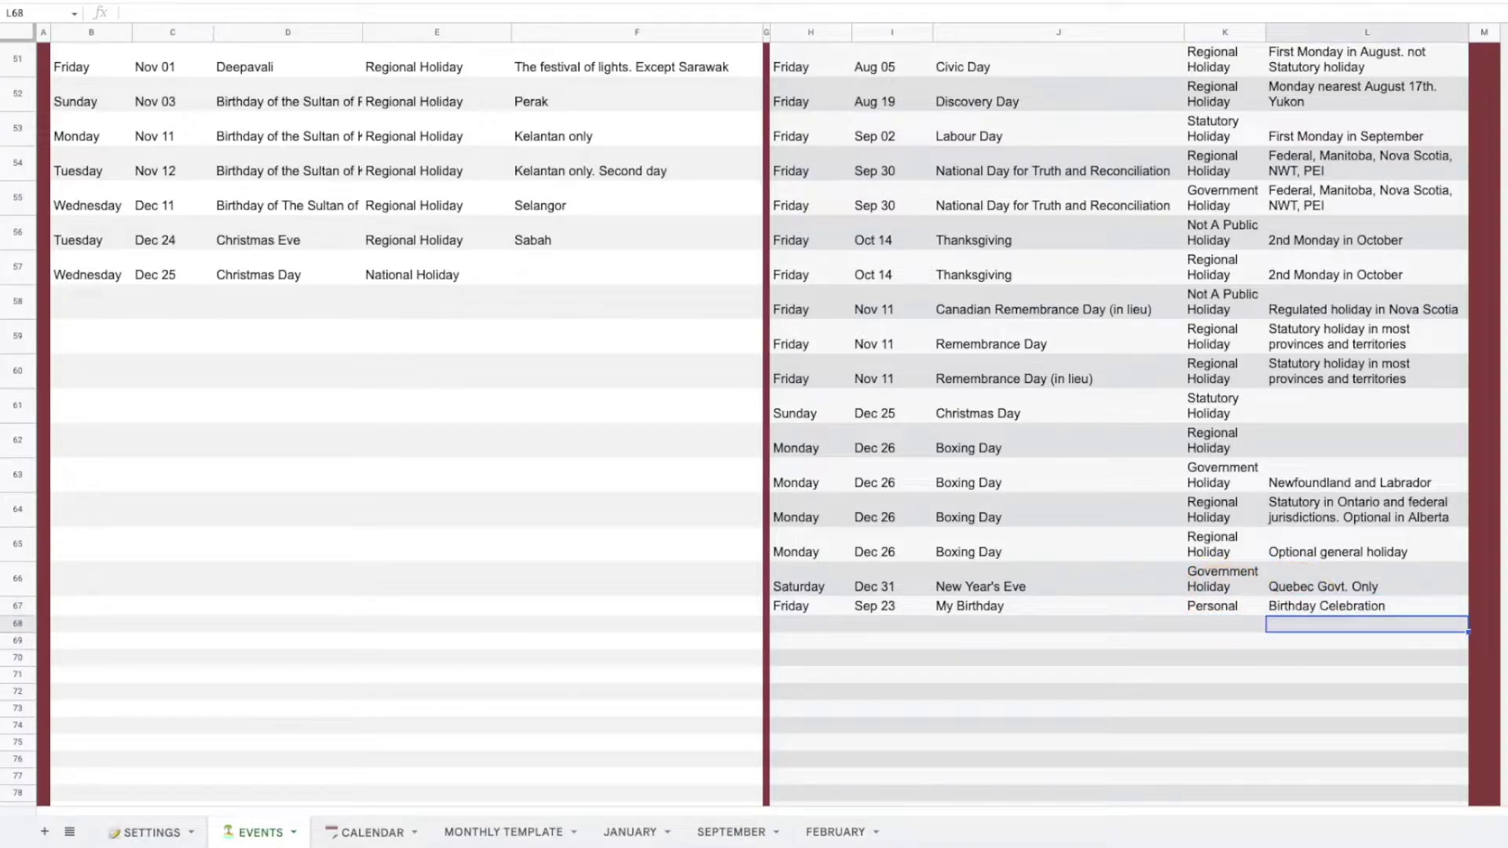
click(726, 832)
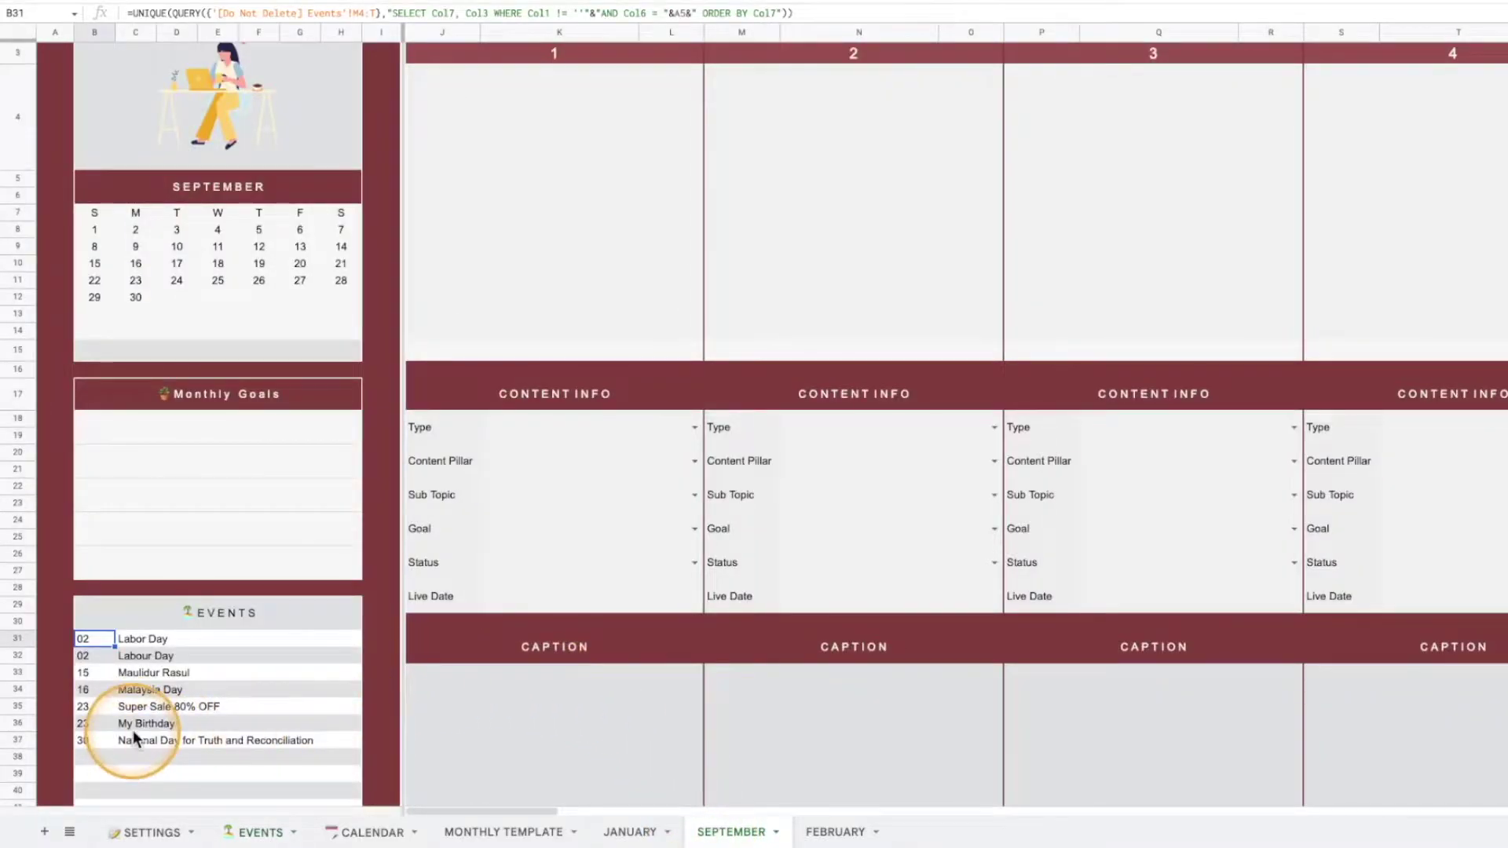
click(98, 724)
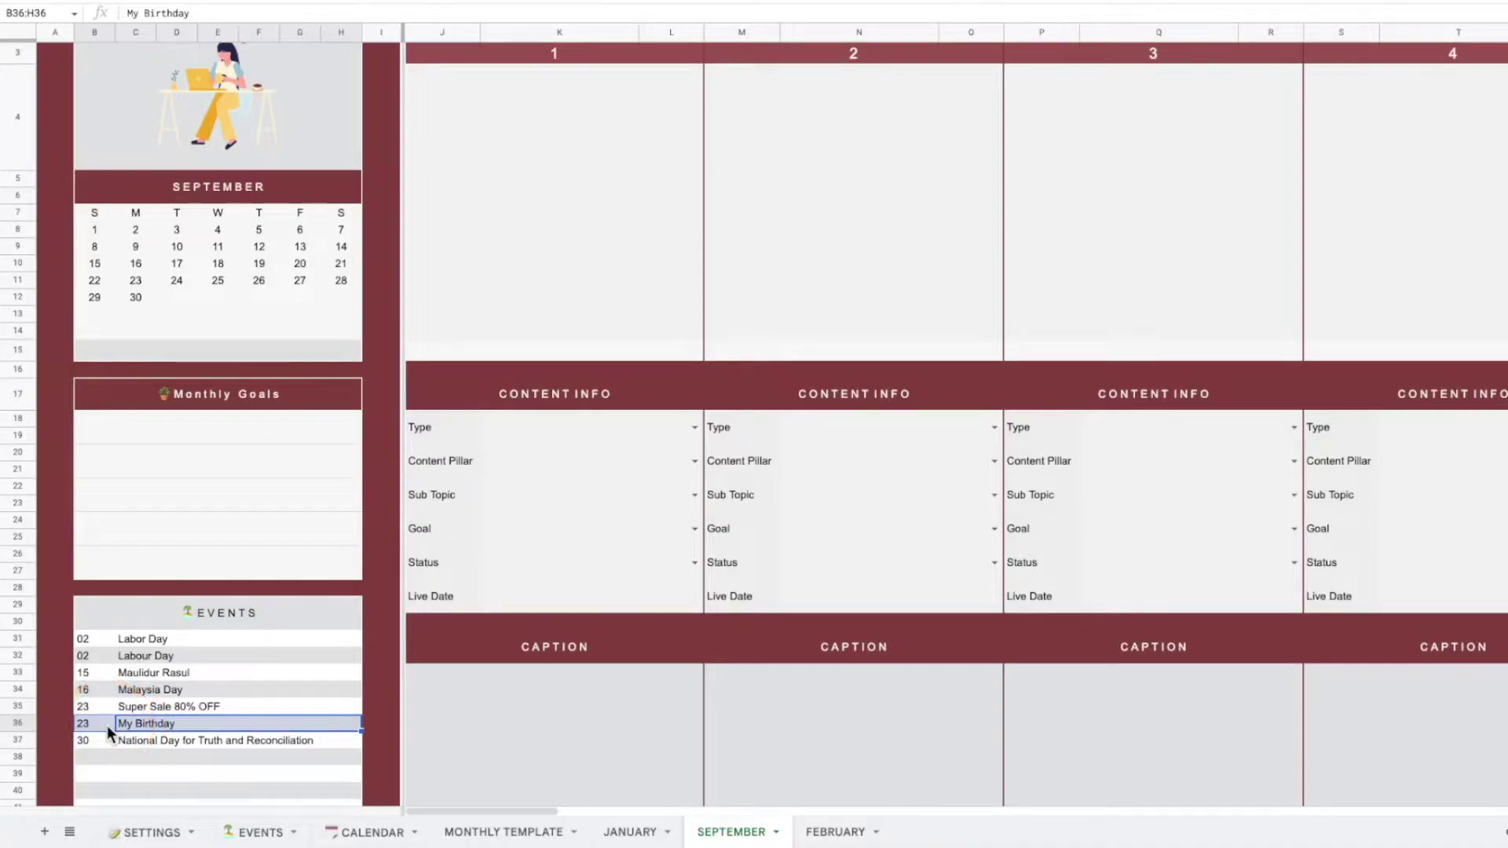
click(167, 723)
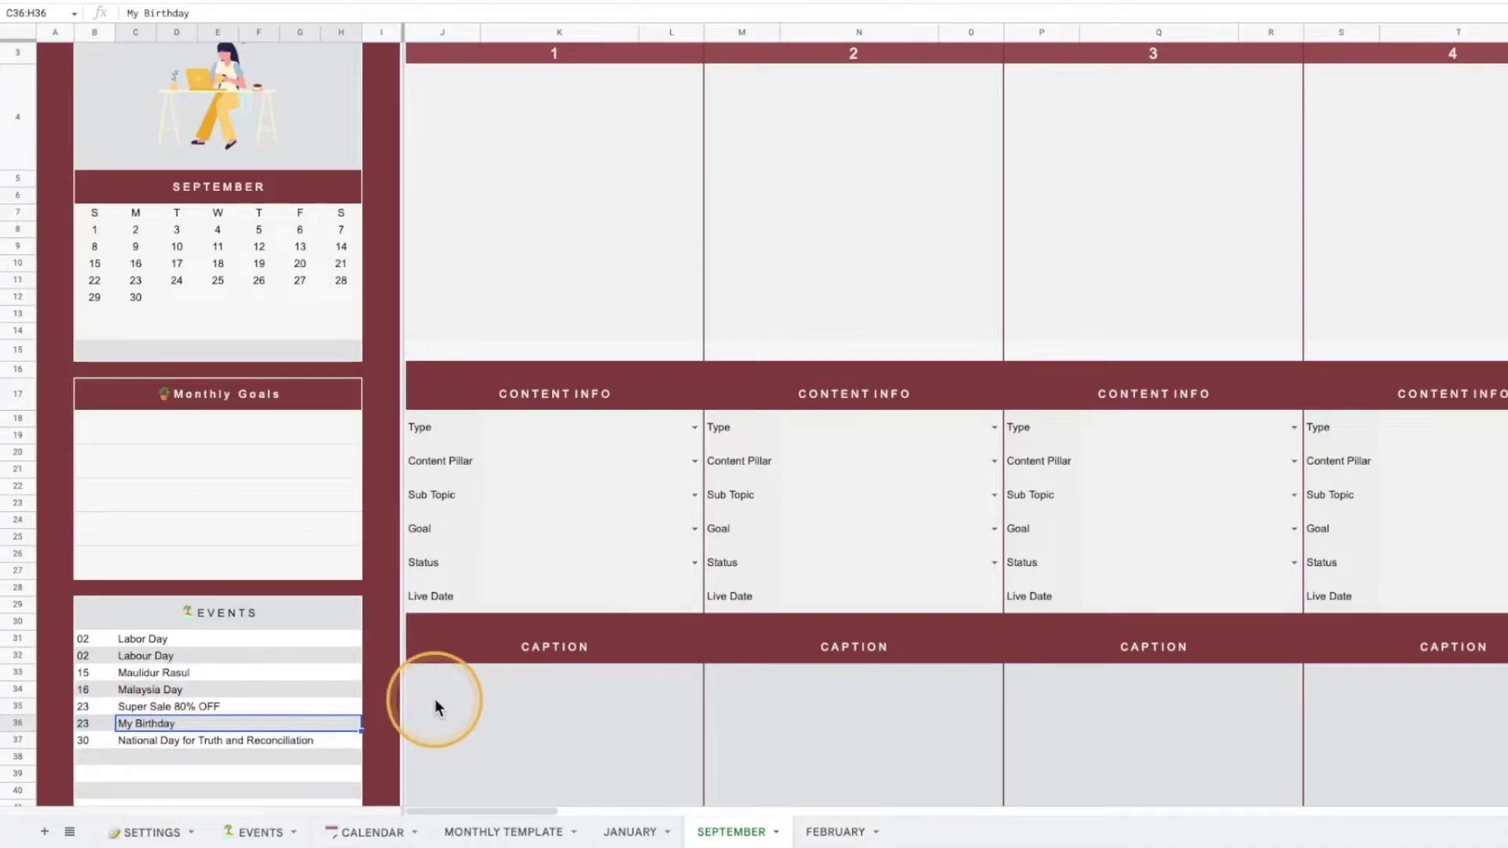
scroll(794, 498, down, 10)
scroll(794, 498, up, 10)
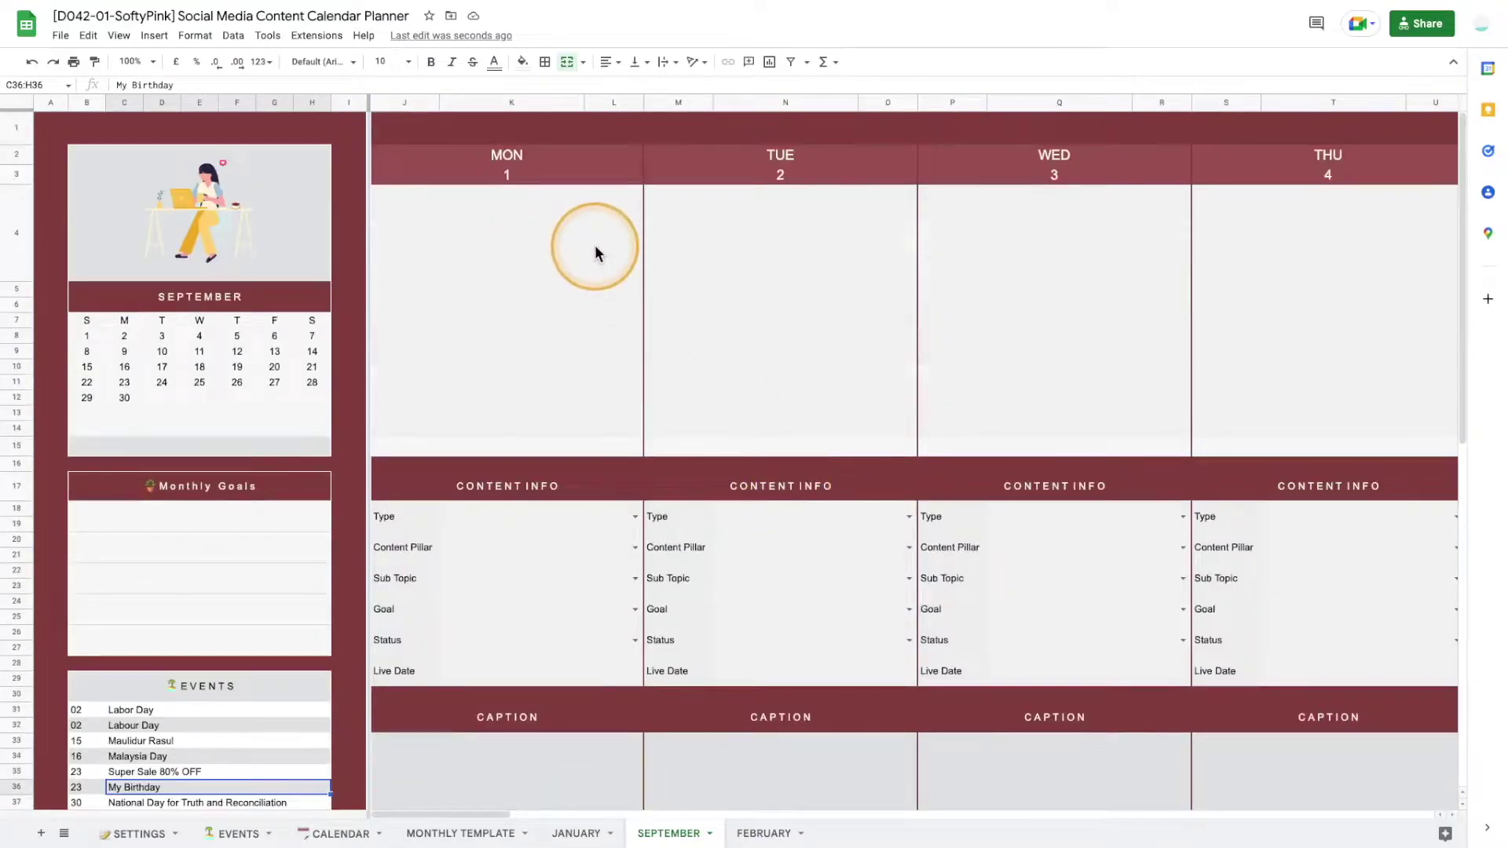
drag(498, 812, 428, 727)
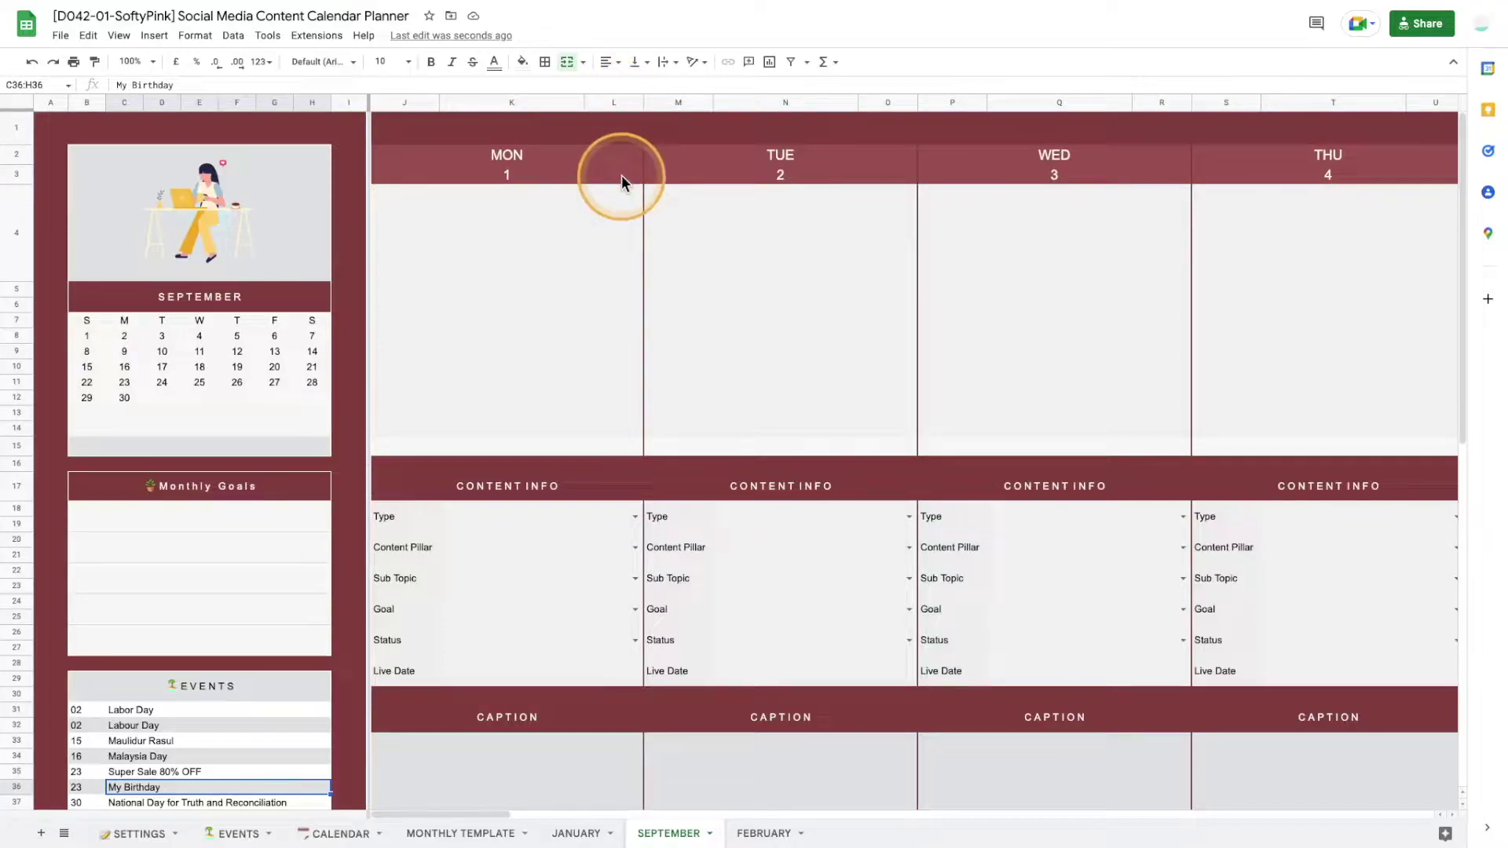
click(499, 265)
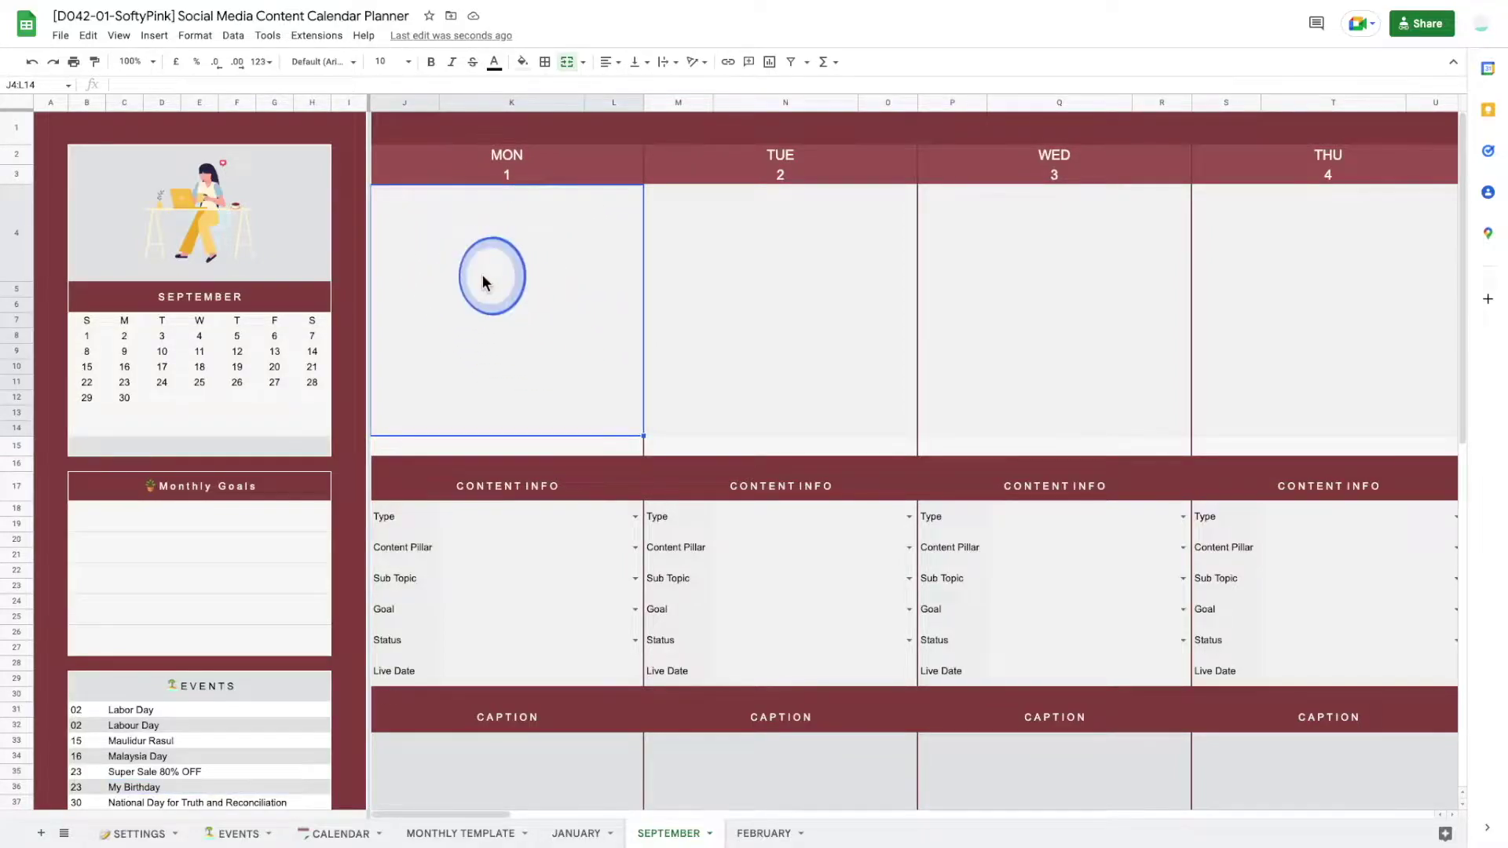
Step: Insert LOWERCOVER.PNG from Google Drive into Monday 1's image cell
click(155, 39)
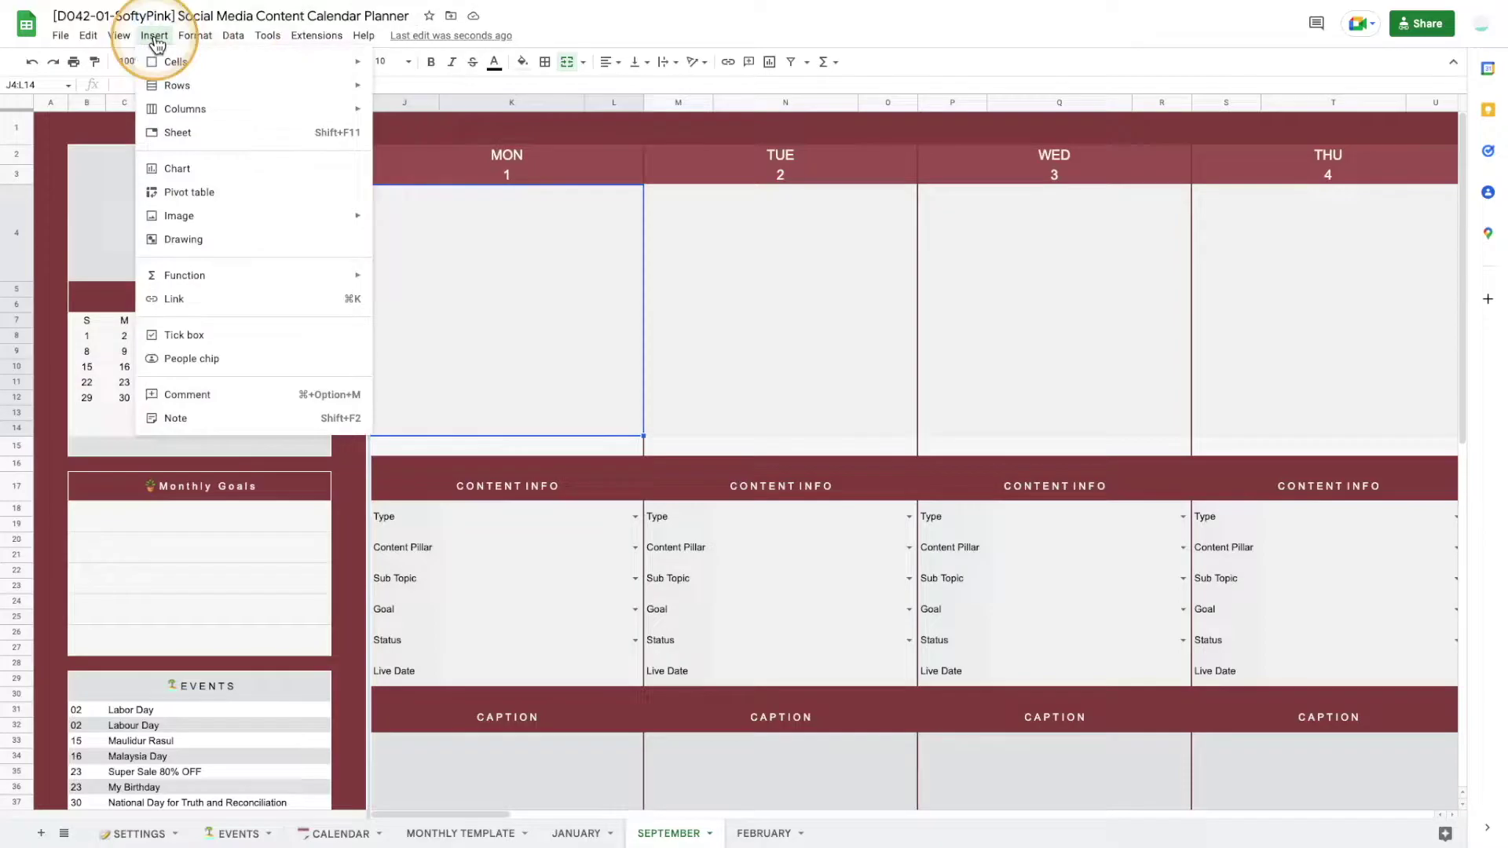
click(206, 213)
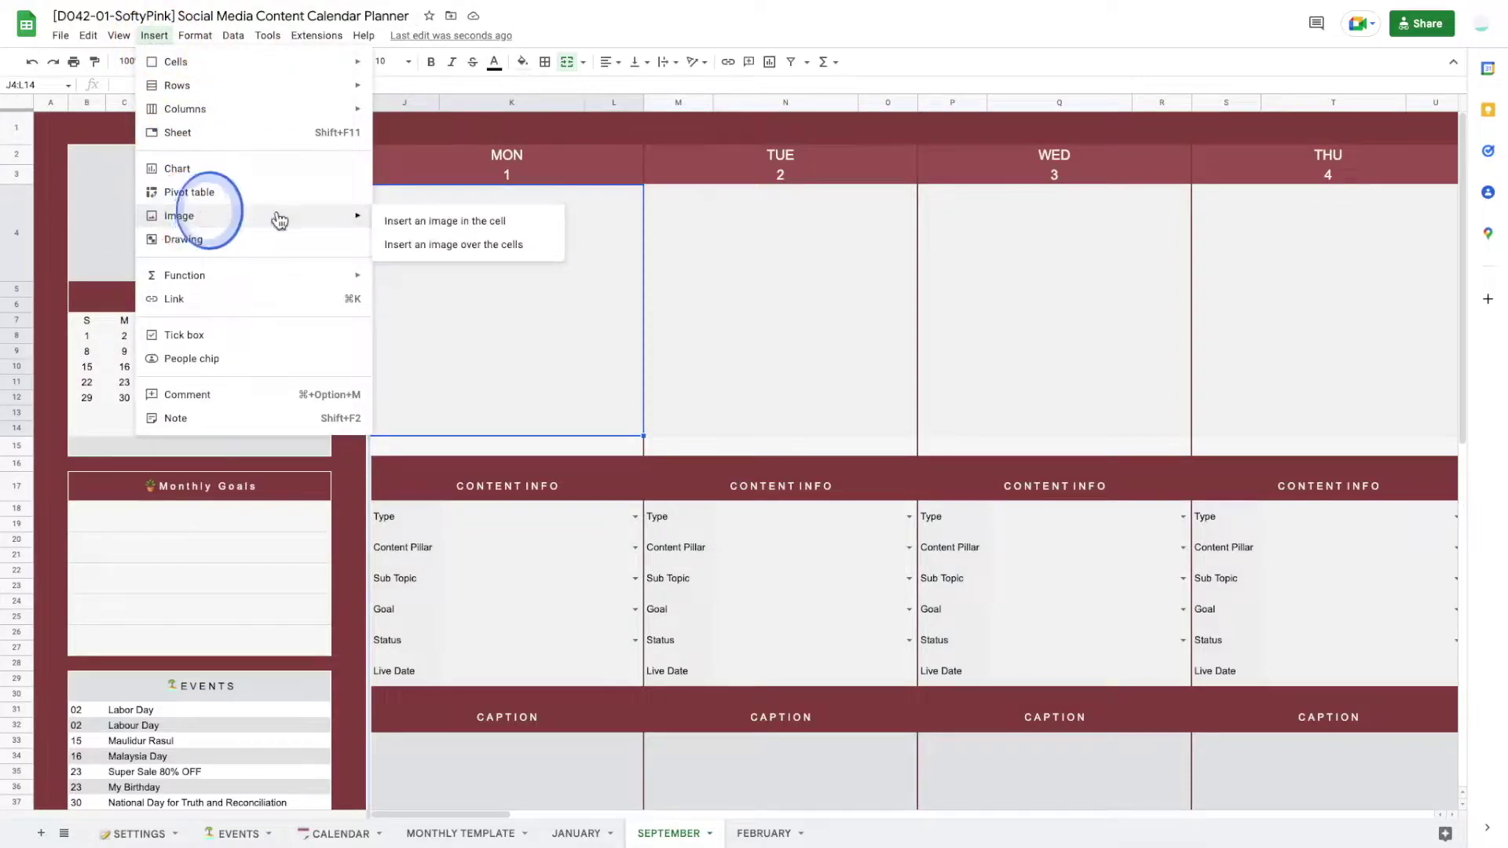
click(447, 223)
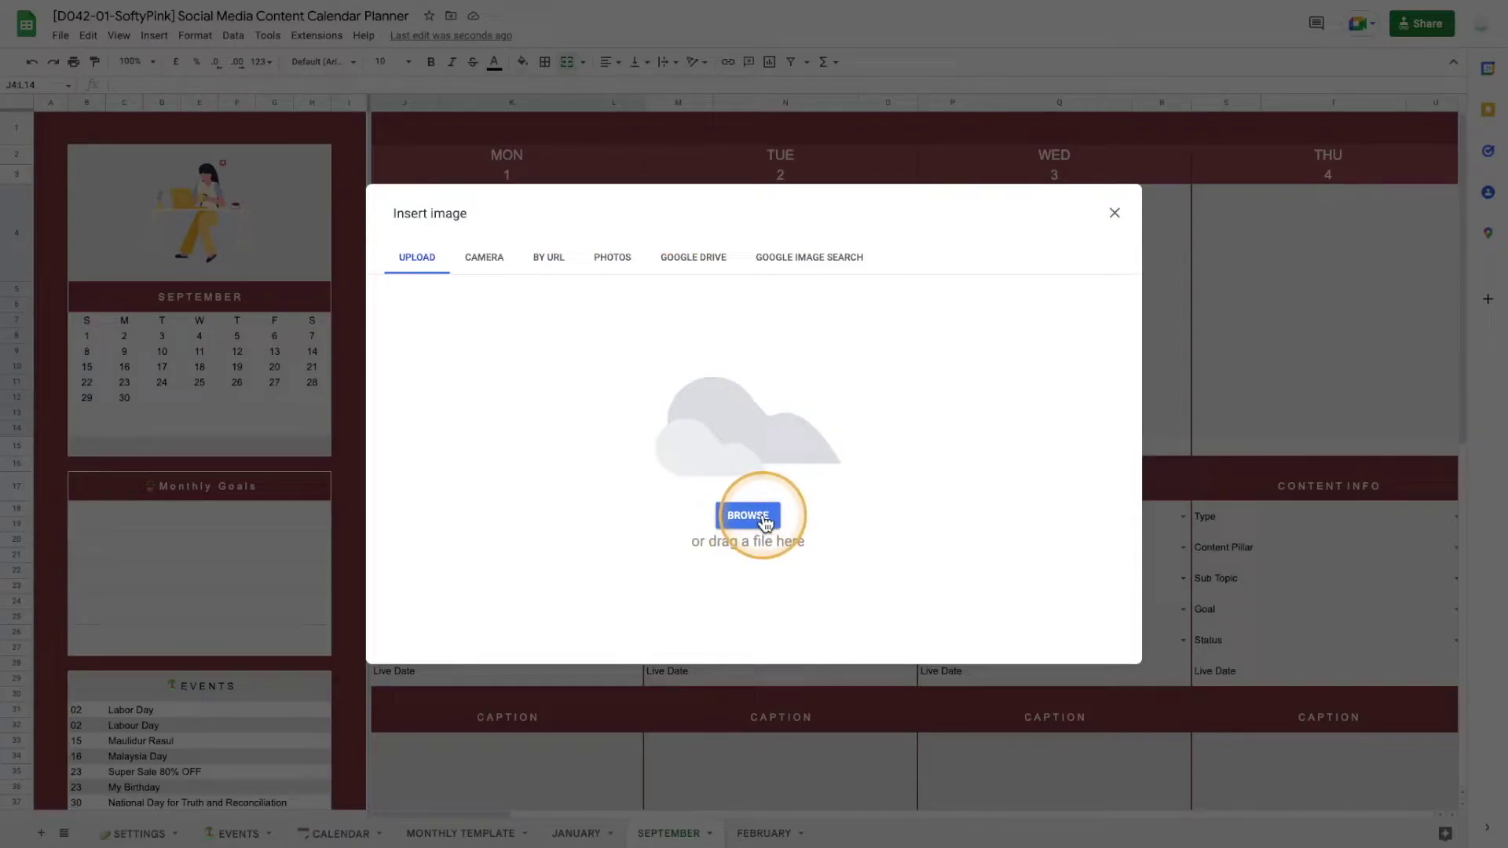
click(691, 267)
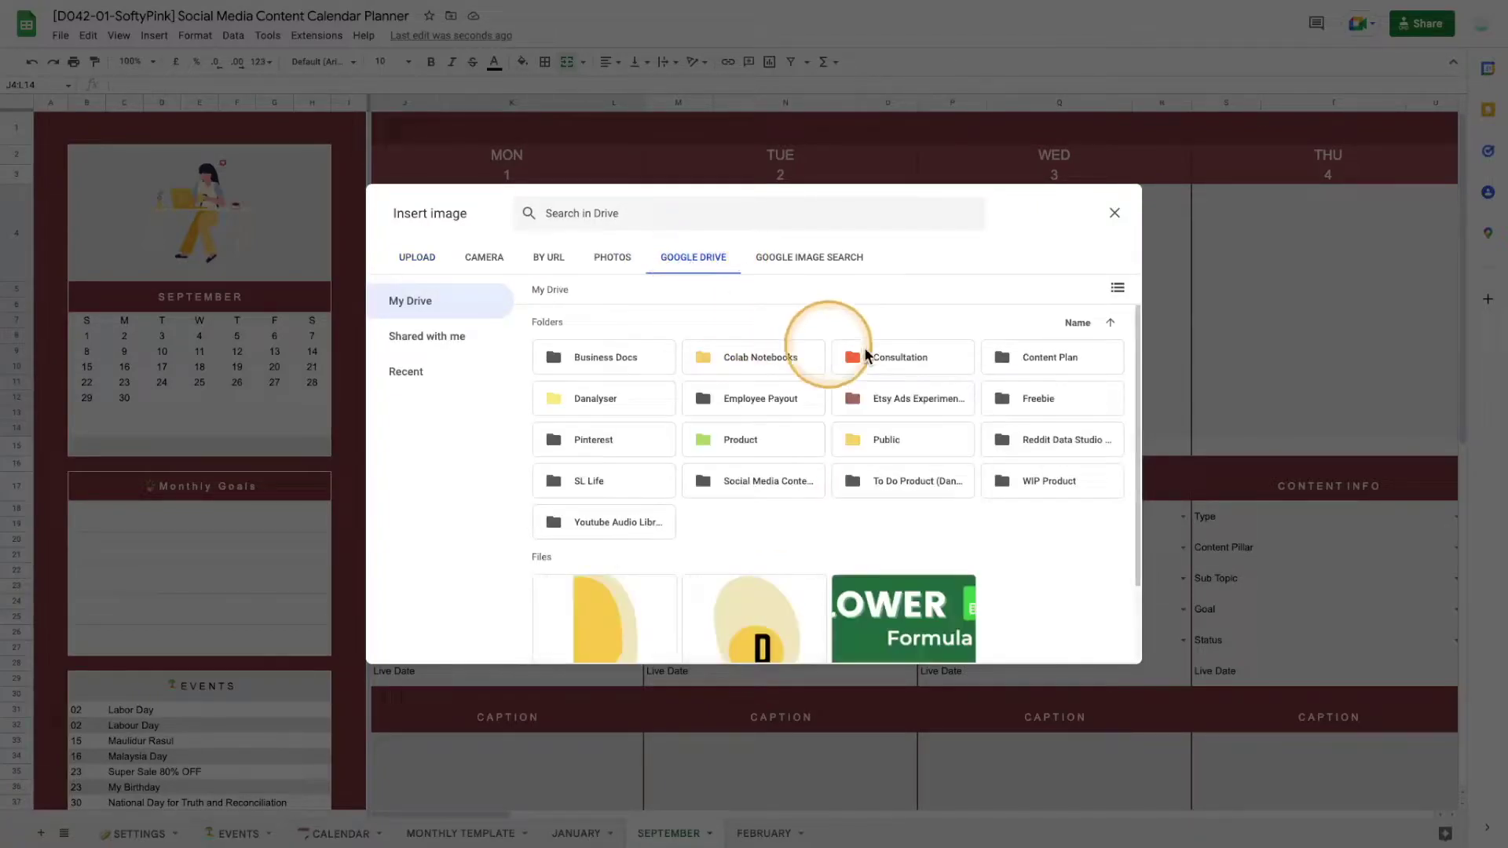
scroll(1035, 481, down, 2)
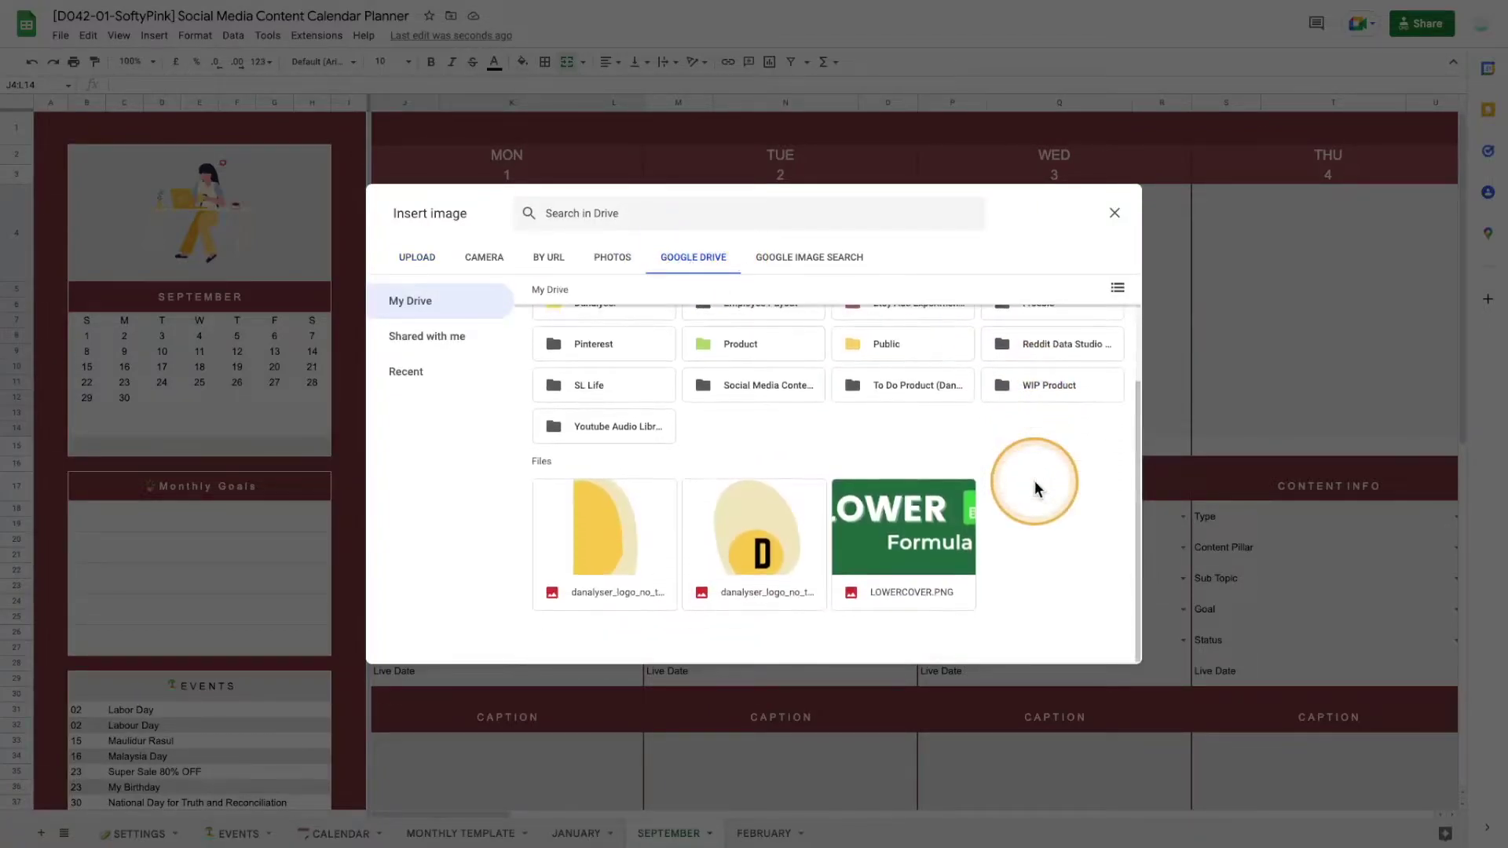
double_click(927, 517)
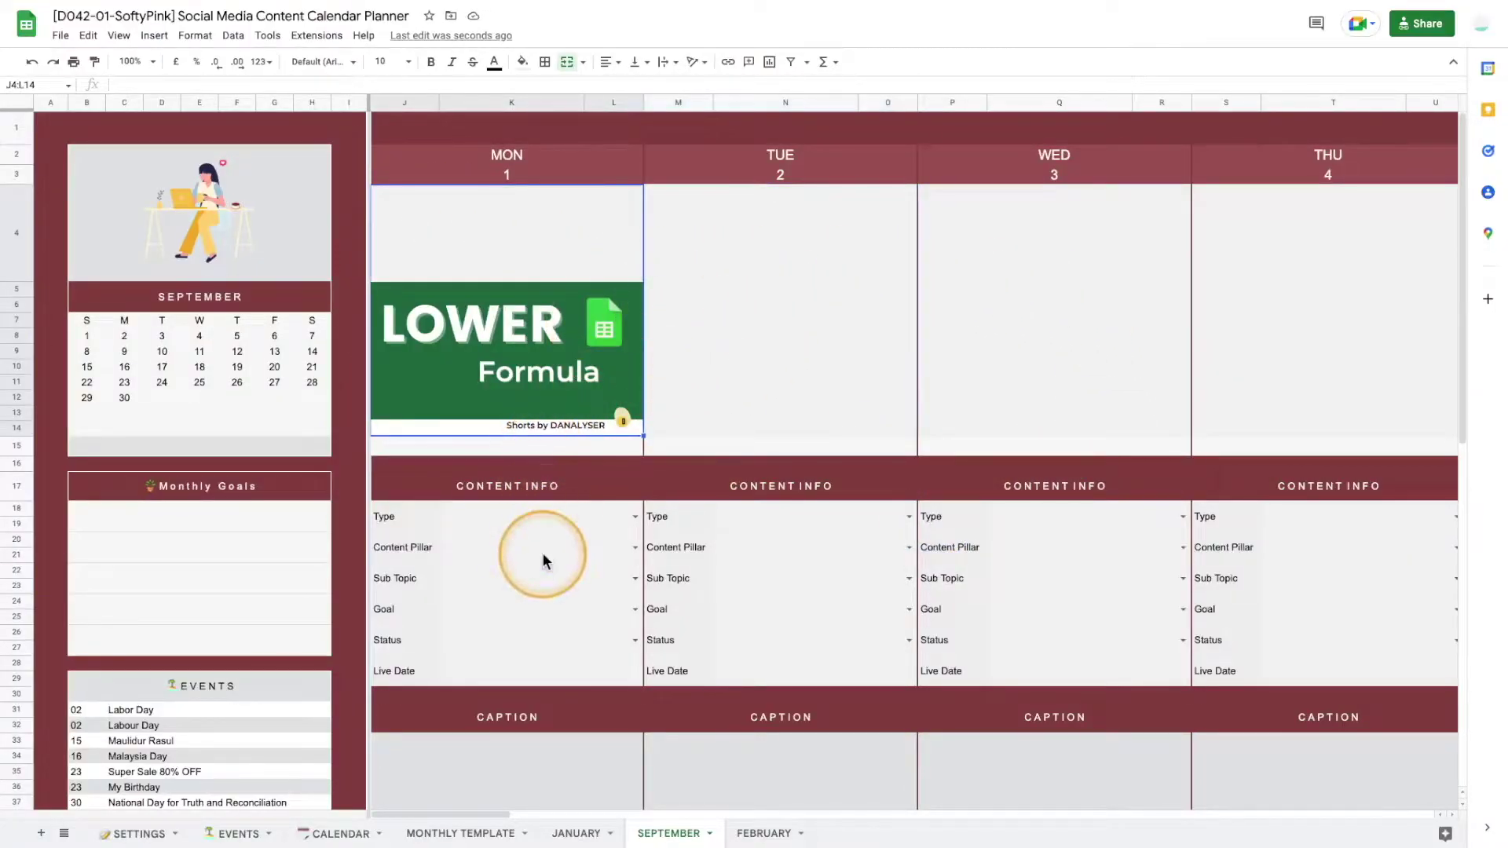
scroll(542, 553, down, 3)
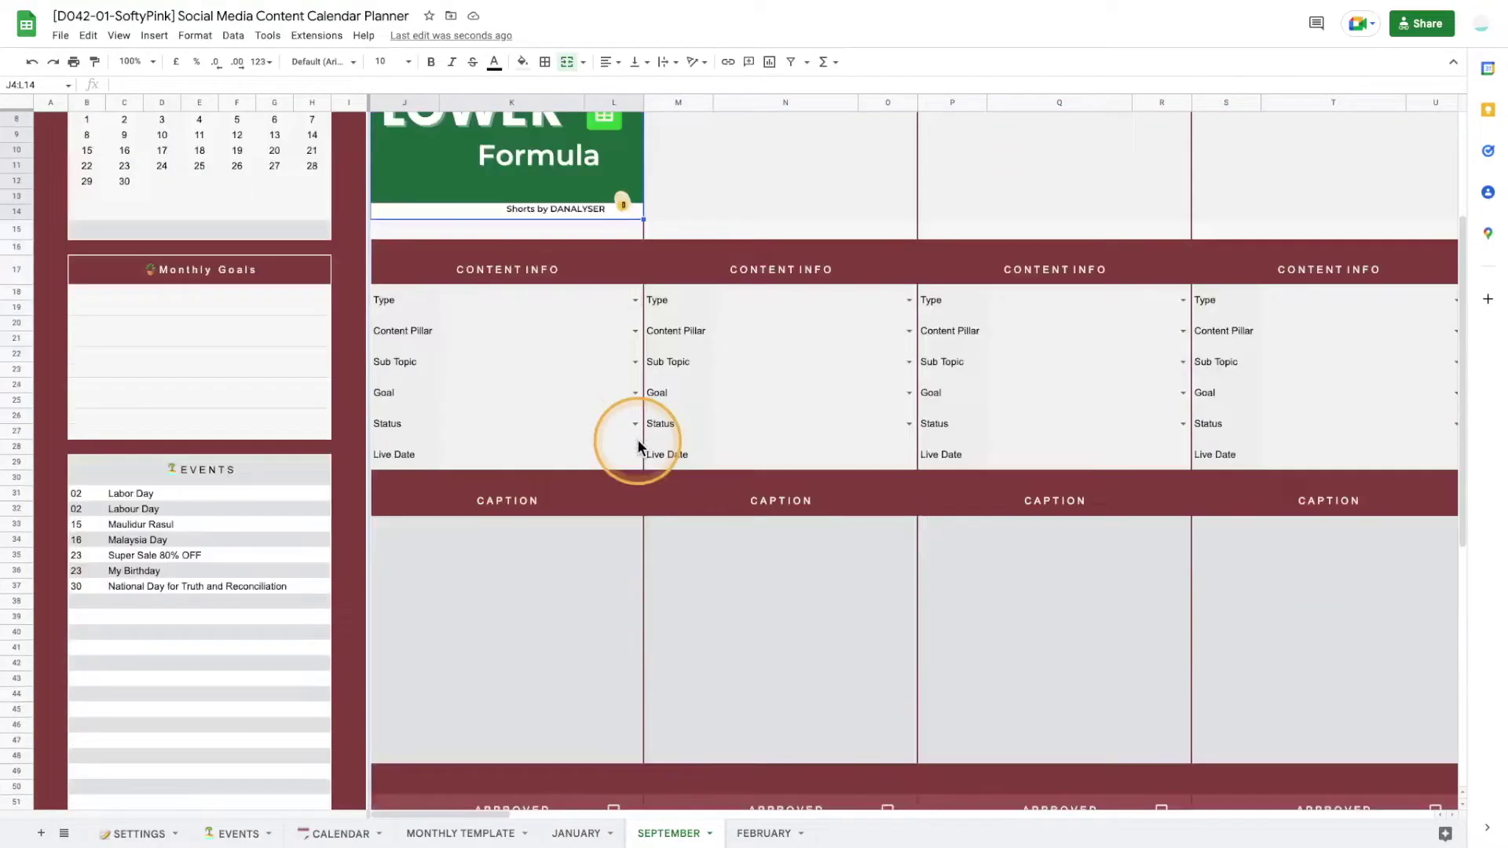
Step: Set day 1 to Video, Education, Subtopic 1, Follow, status Yet to Start
click(634, 300)
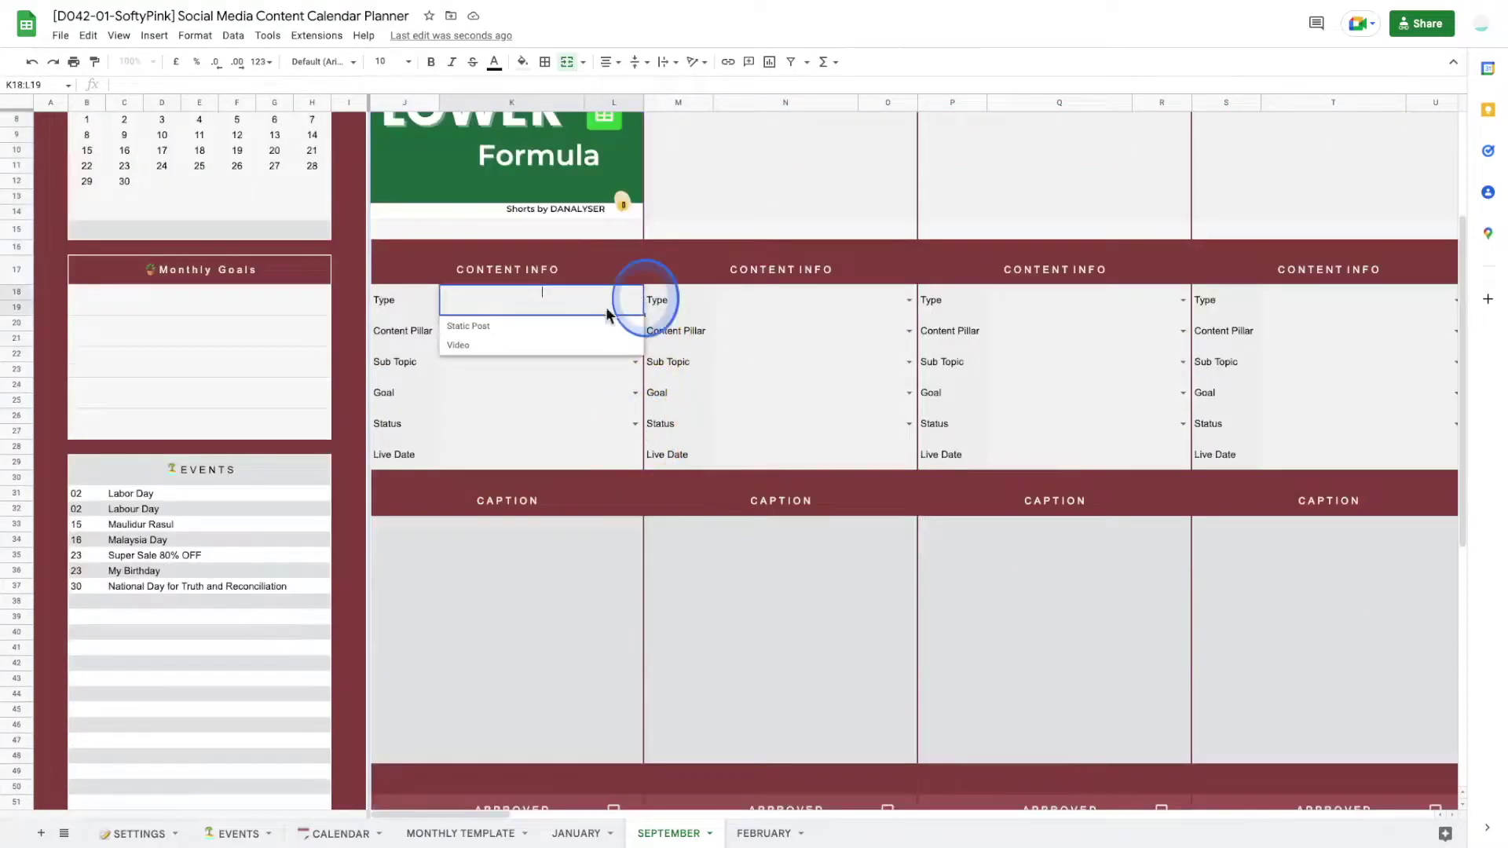
click(458, 346)
click(636, 331)
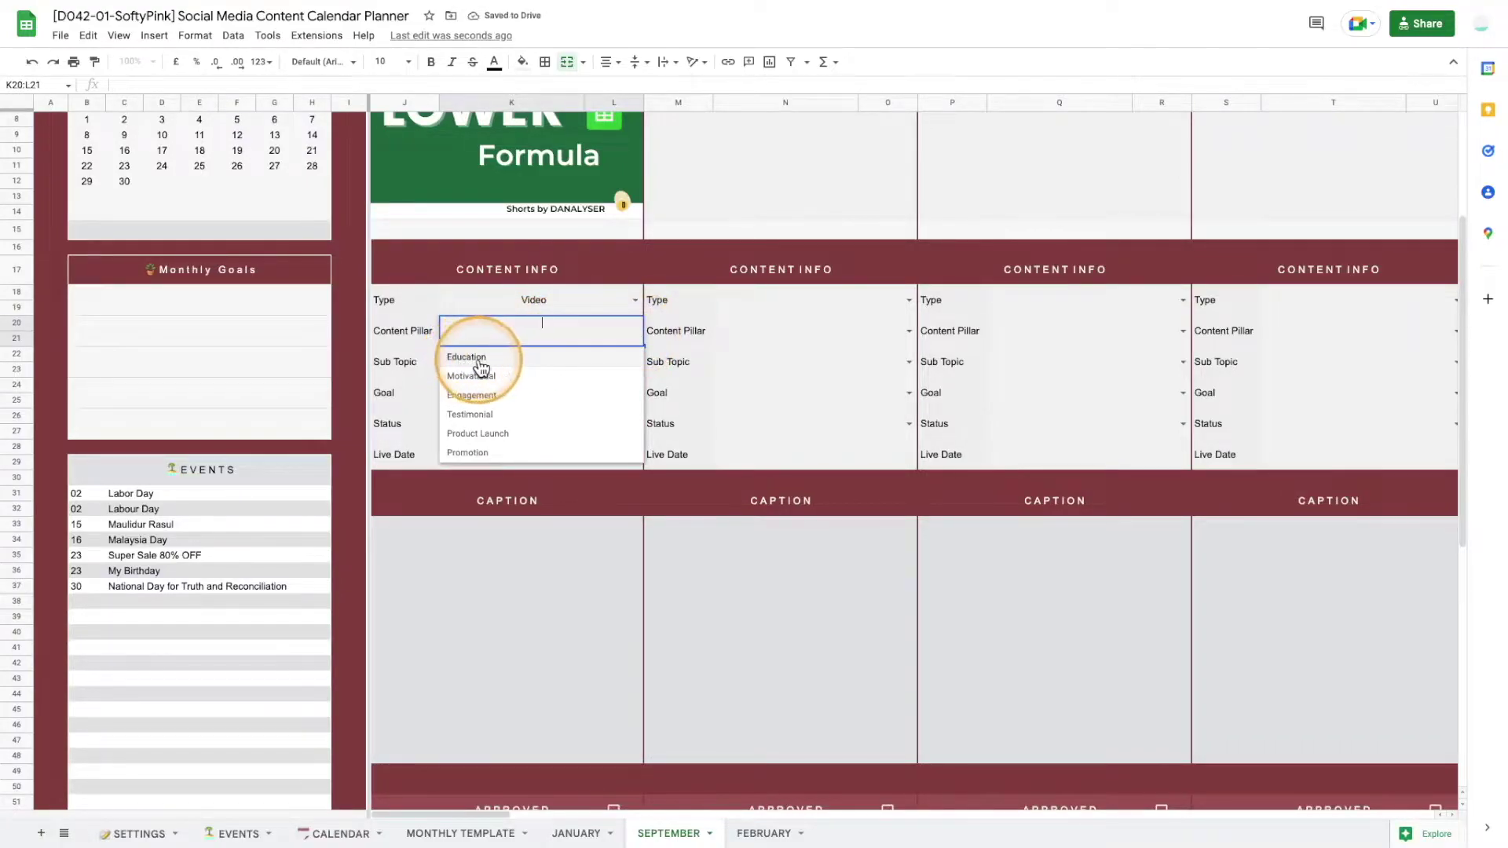
click(485, 360)
click(636, 362)
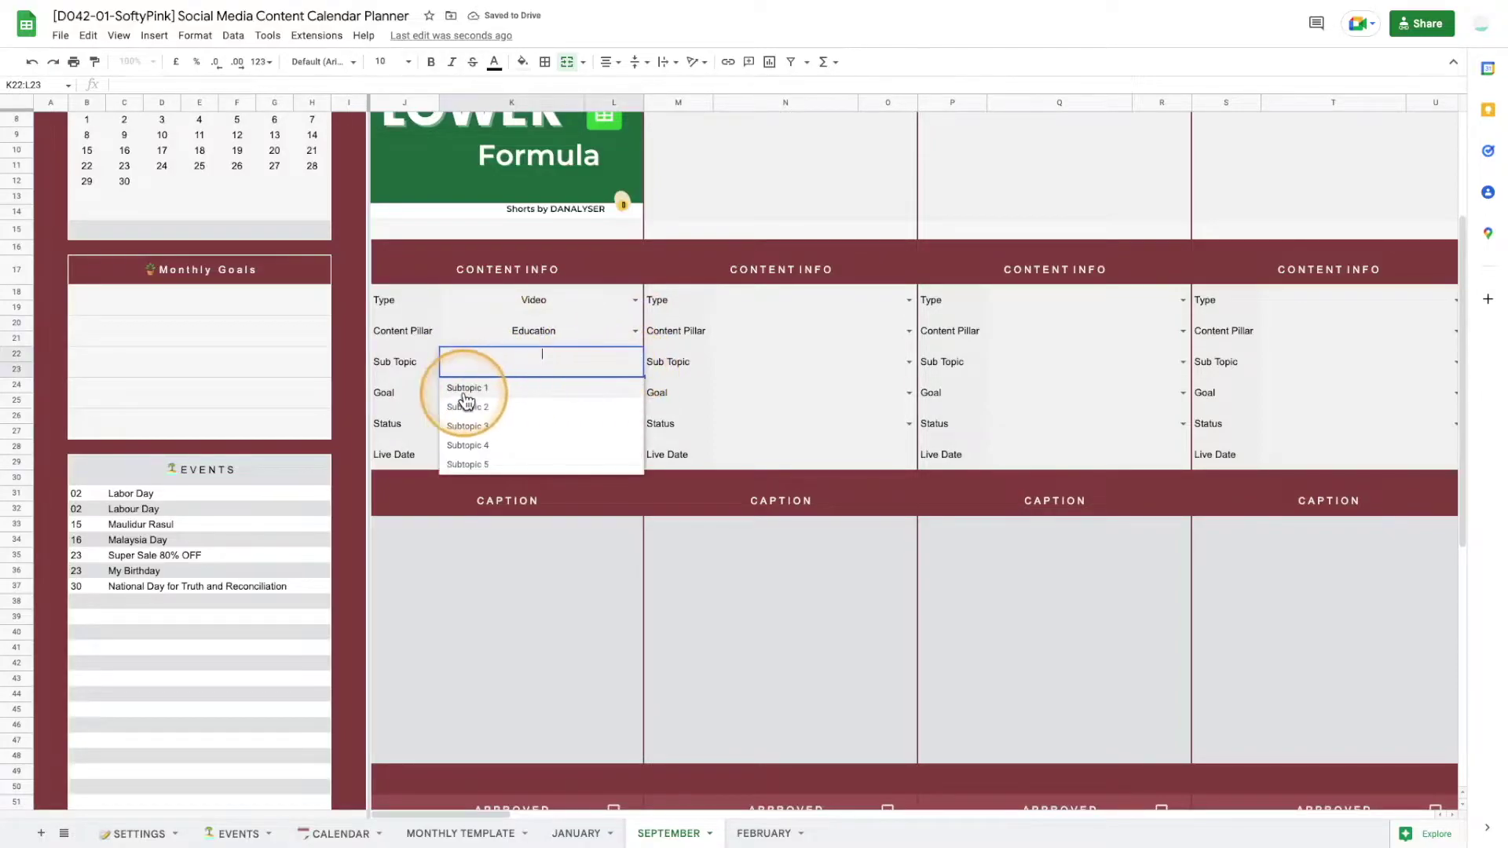
click(507, 389)
click(636, 393)
click(472, 440)
scroll(503, 409, down, 1)
click(535, 377)
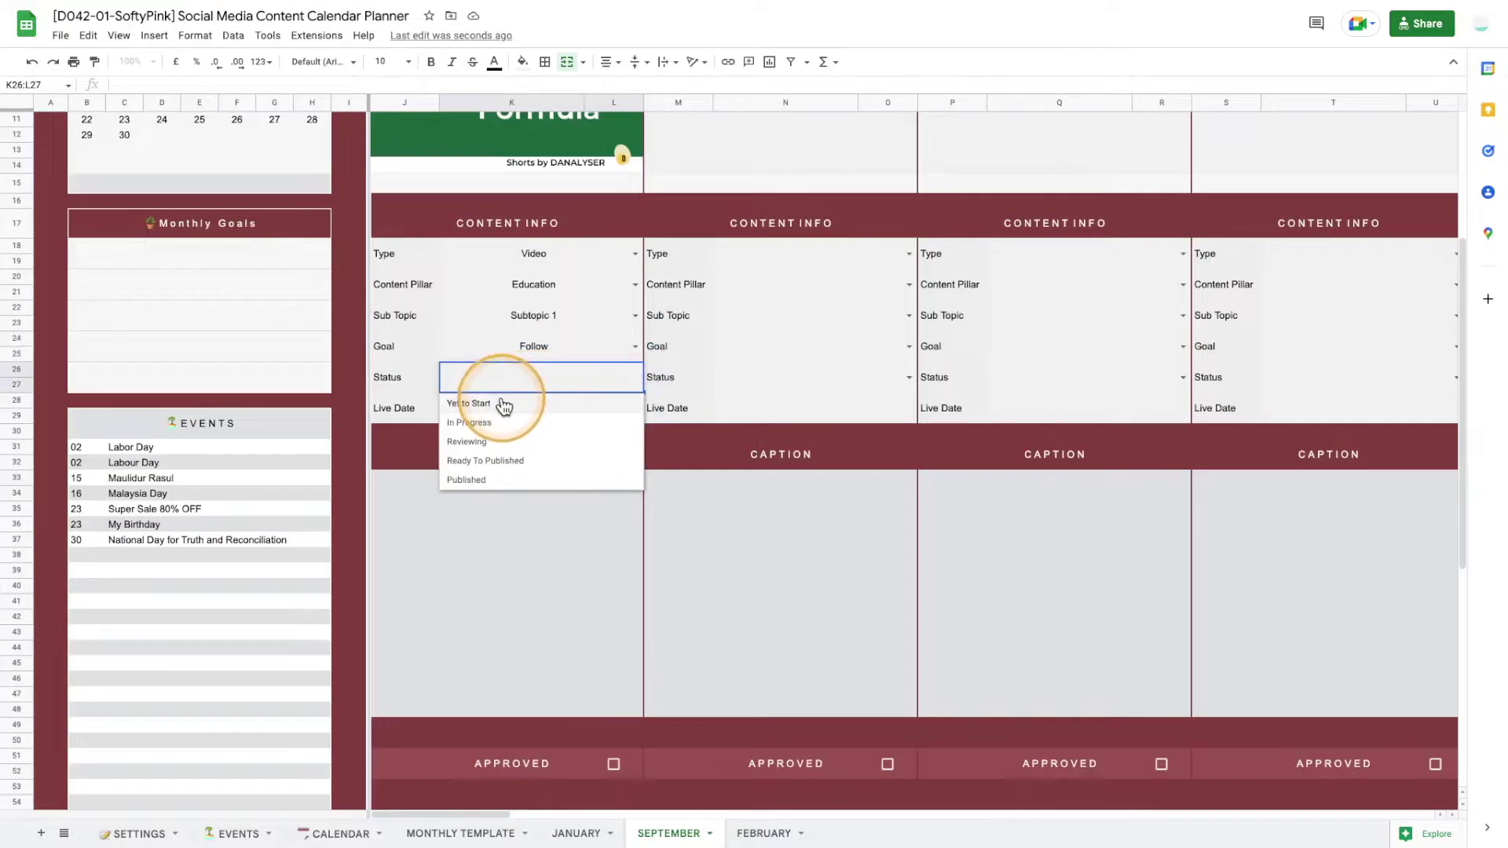
click(507, 399)
scroll(515, 378, up, 3)
Step: Set day 1's live date to 2022-09-30 at 10:00
double_click(511, 637)
click(543, 788)
click(607, 631)
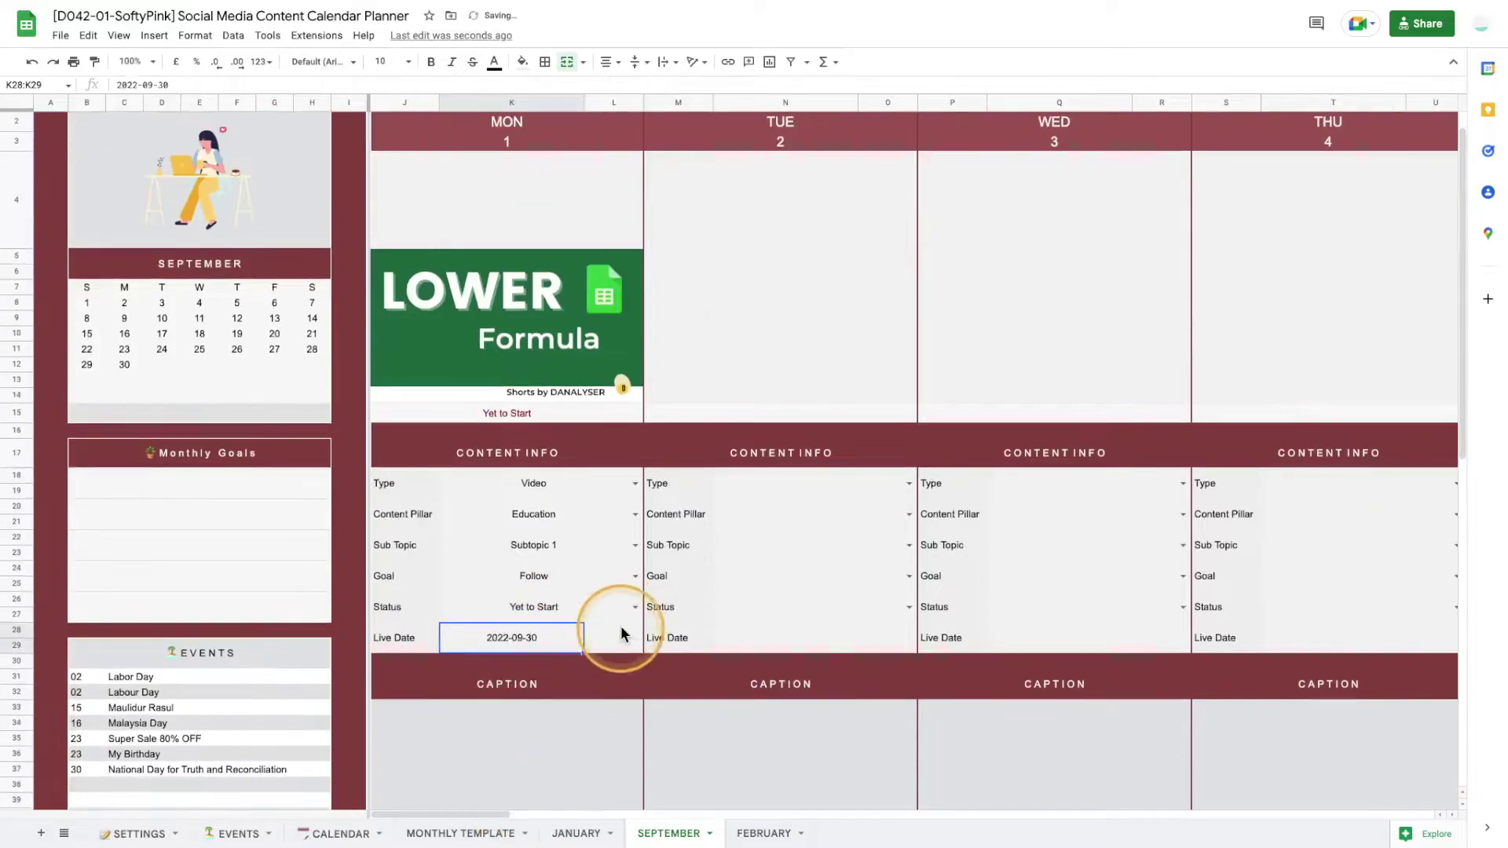
text(10:00)
click(539, 637)
scroll(539, 633, up, 1)
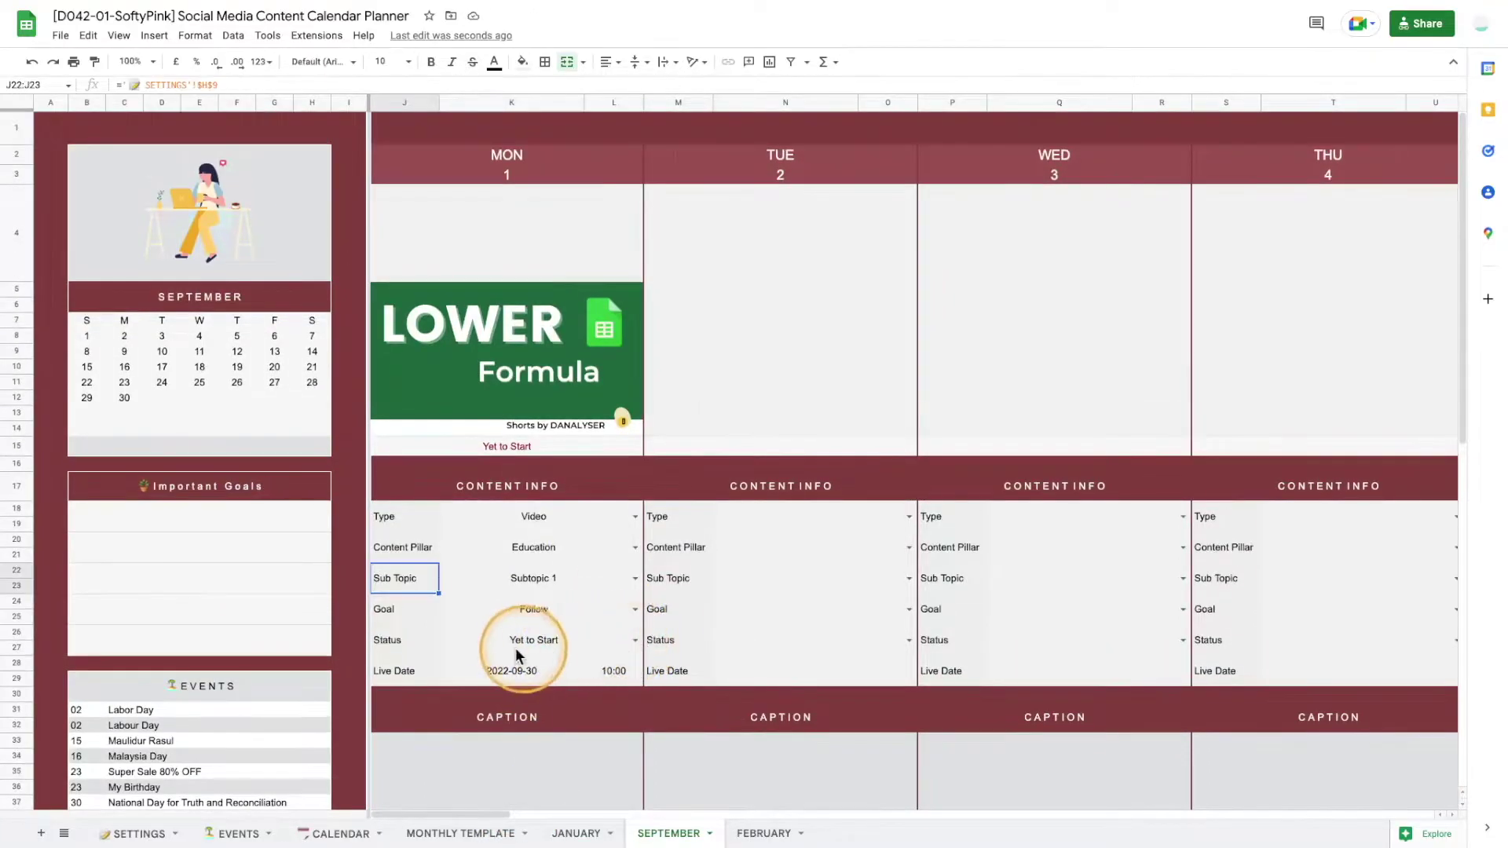
click(515, 643)
Step: Step day 1's Status through In Progress, Reviewing, Ready To Published, then Published
click(635, 640)
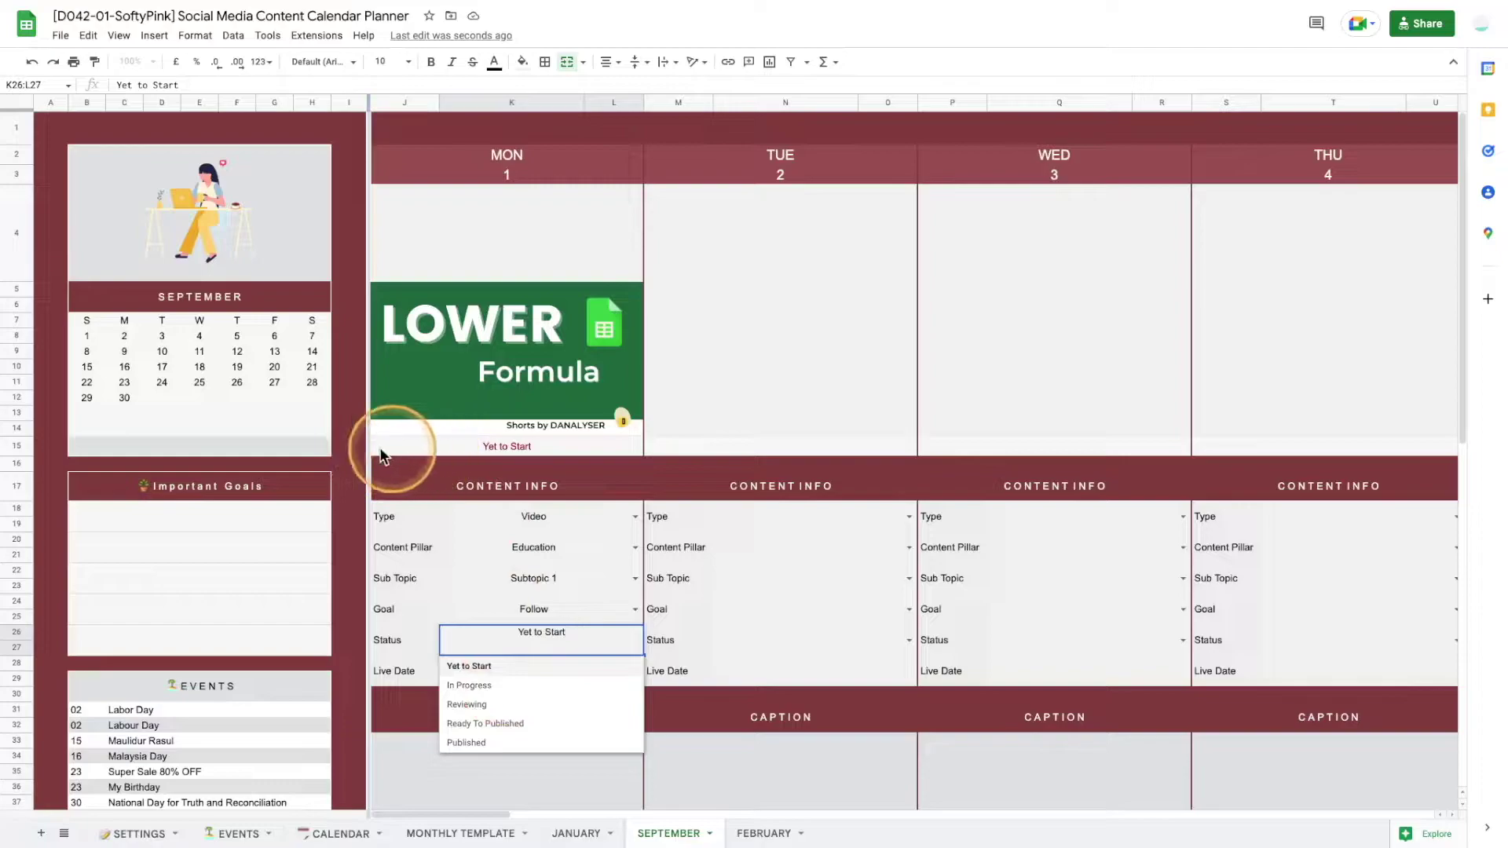
click(503, 694)
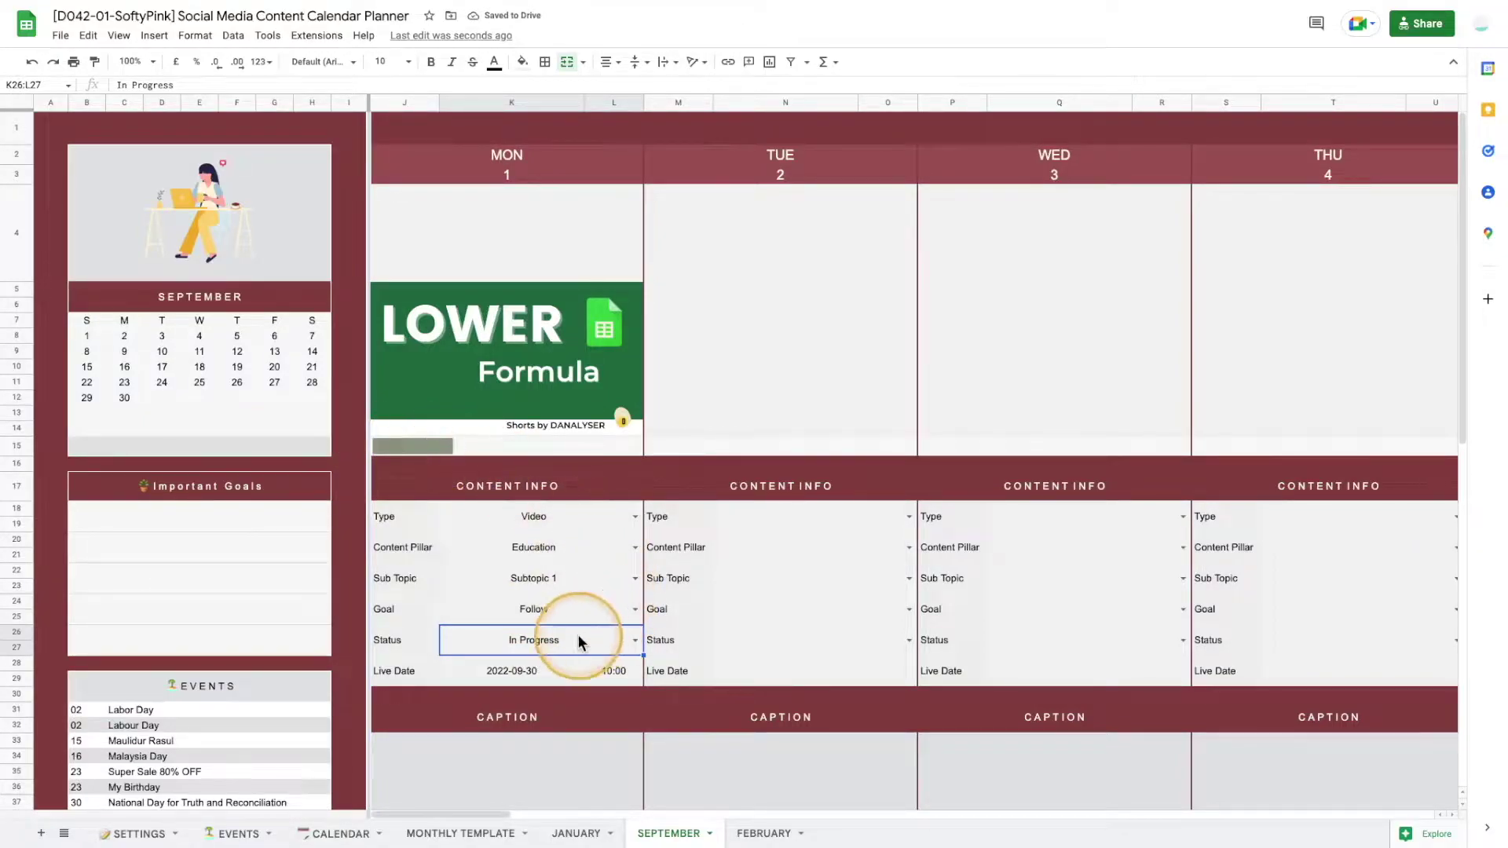
click(634, 640)
click(522, 705)
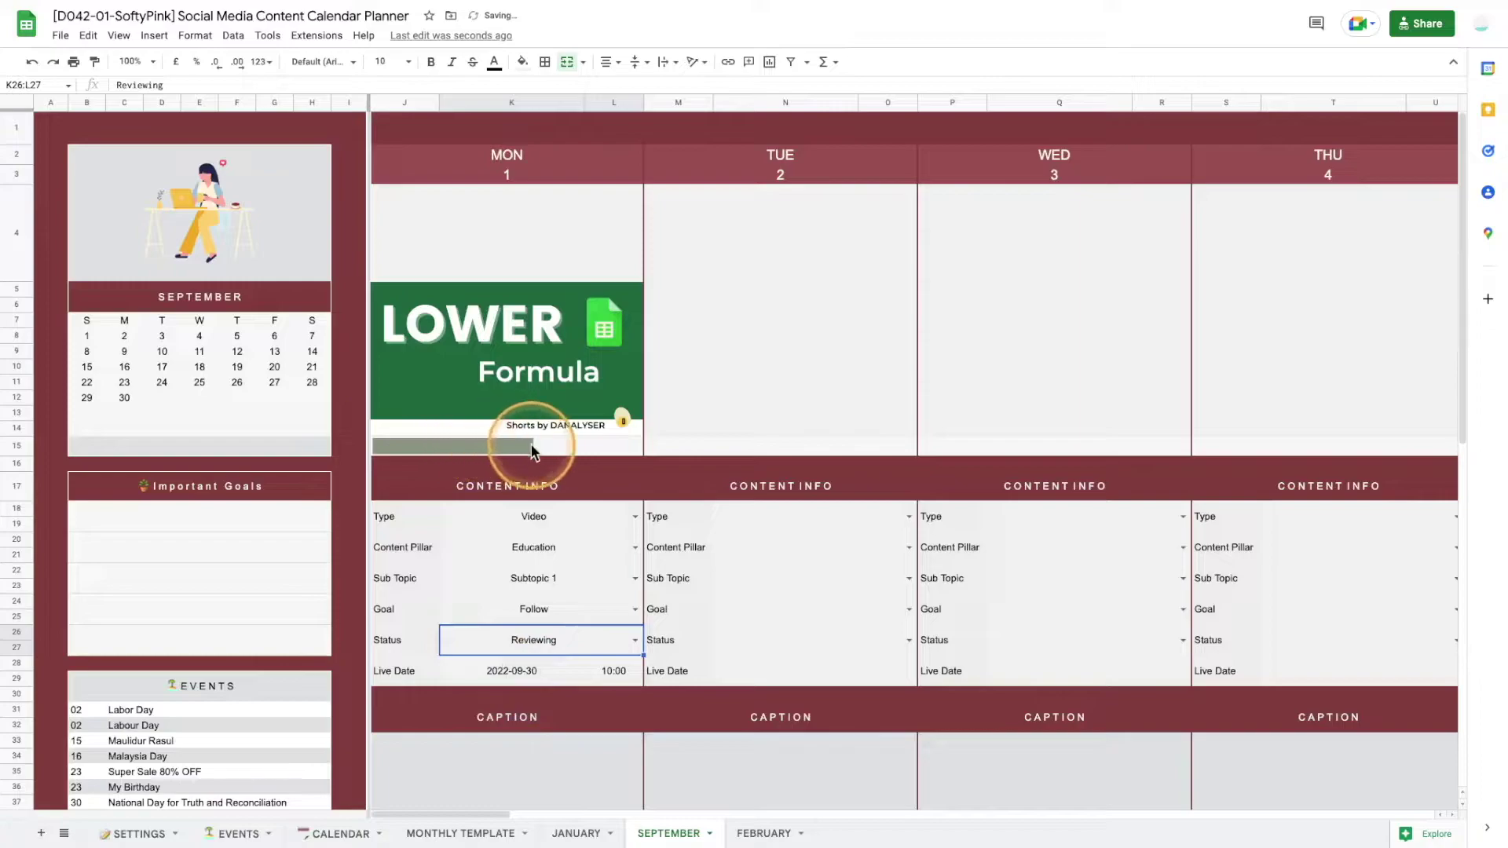
click(635, 640)
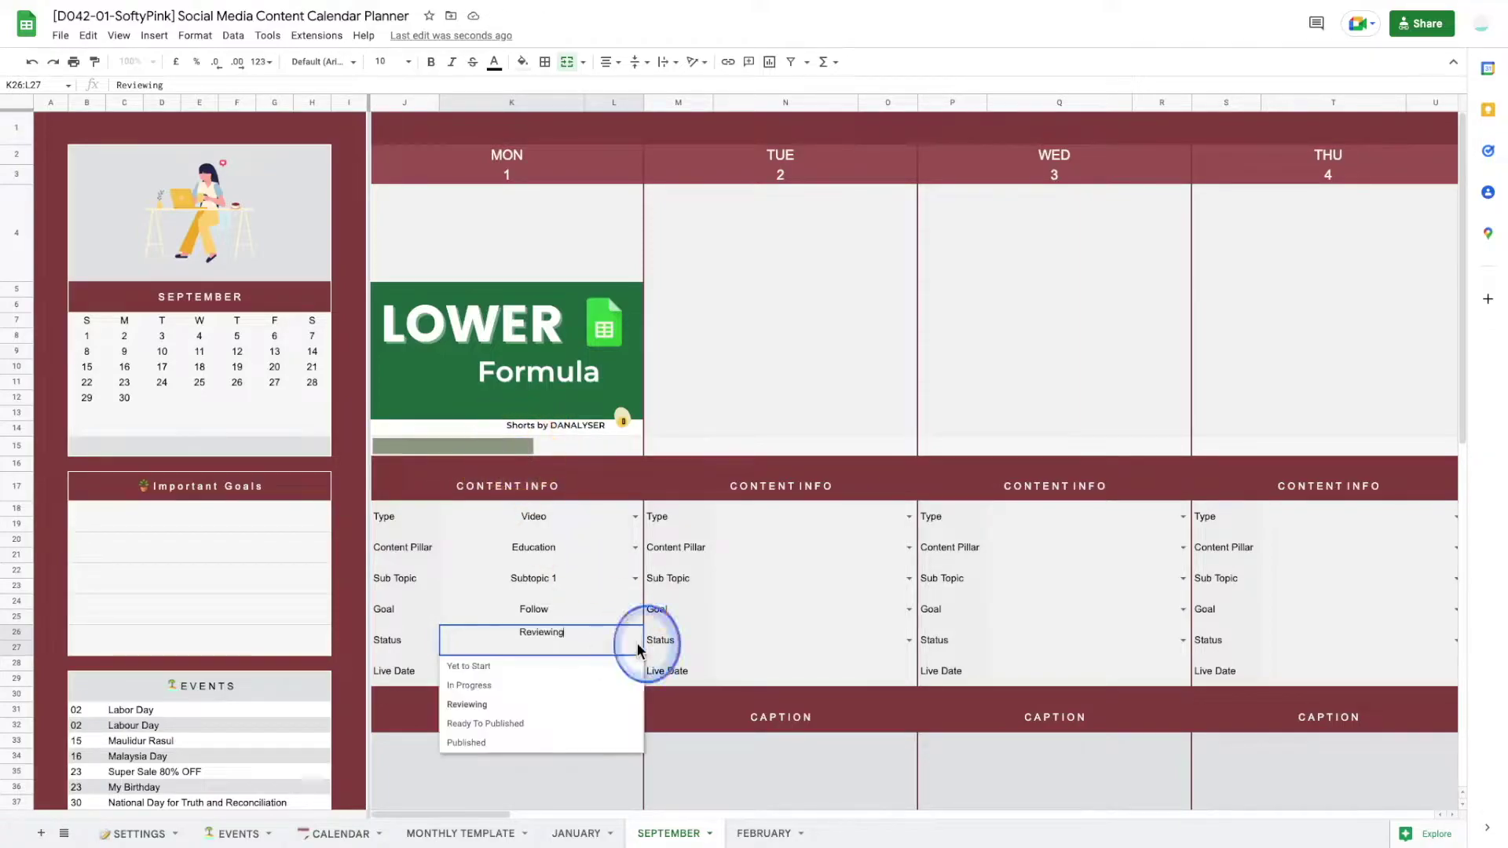
click(511, 723)
click(634, 641)
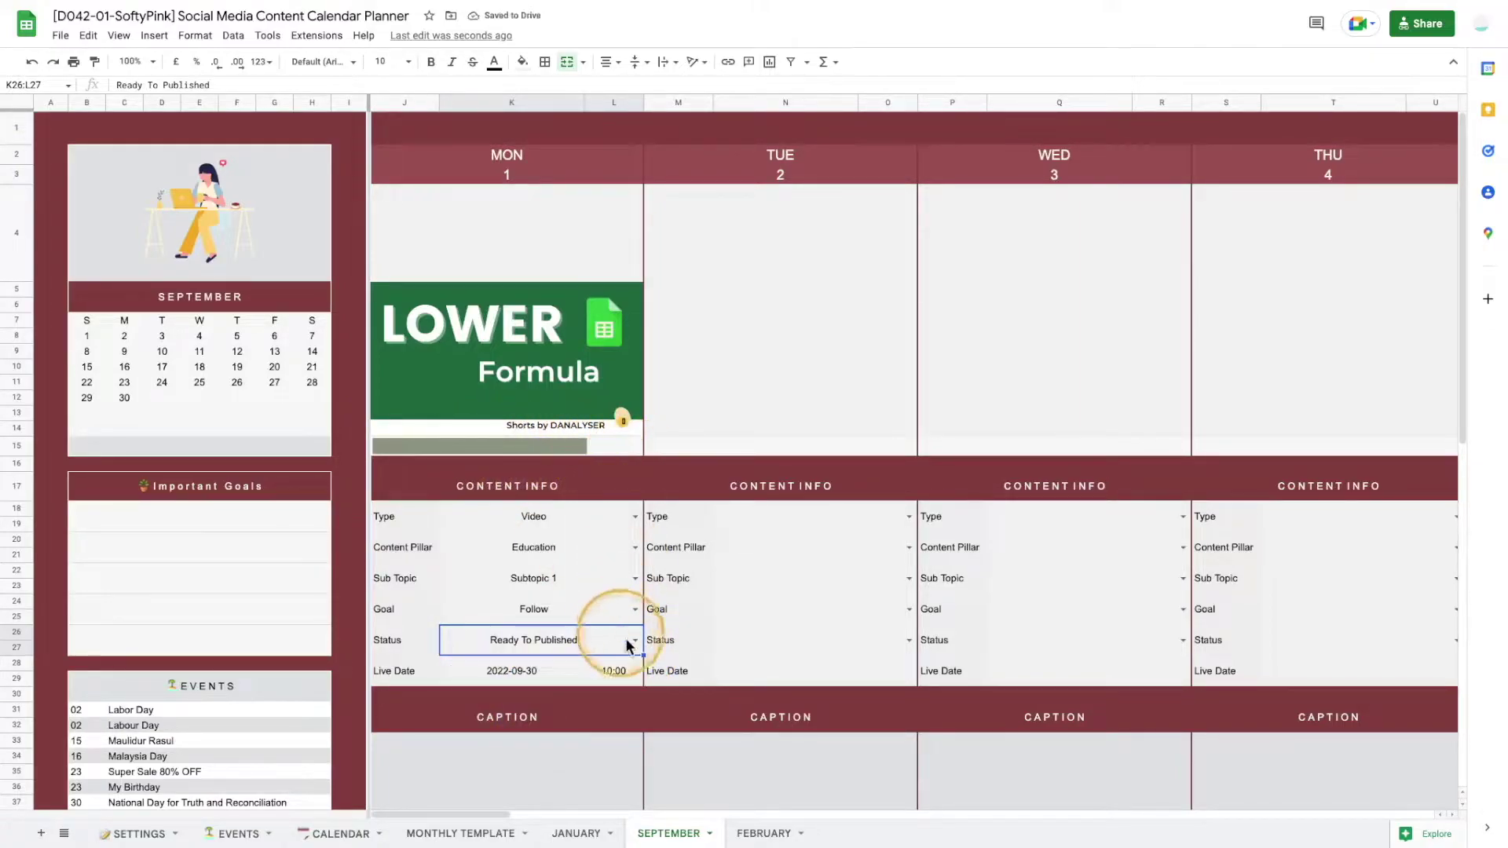
click(510, 743)
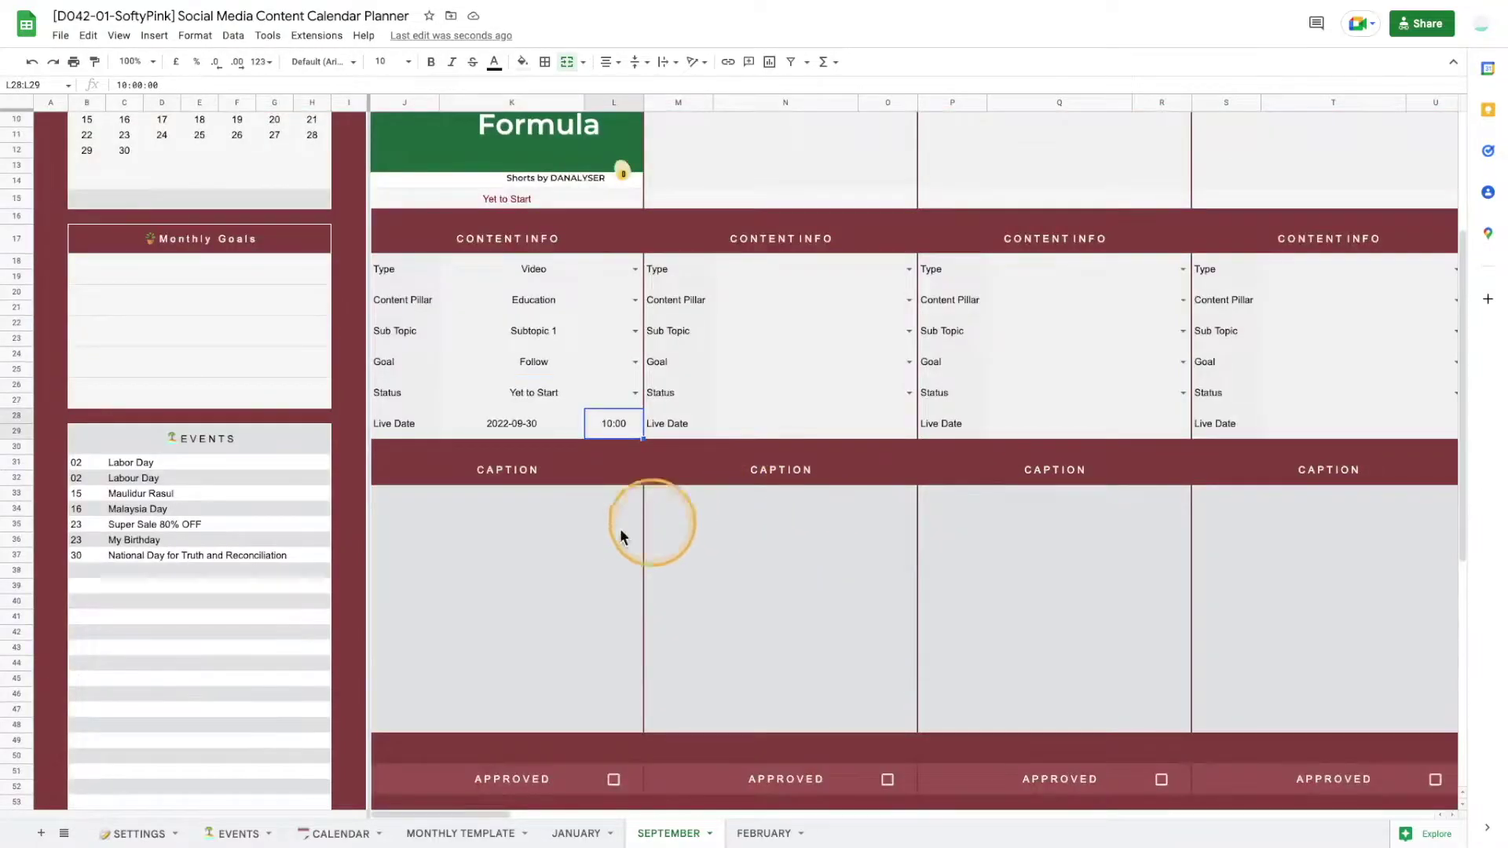
click(539, 553)
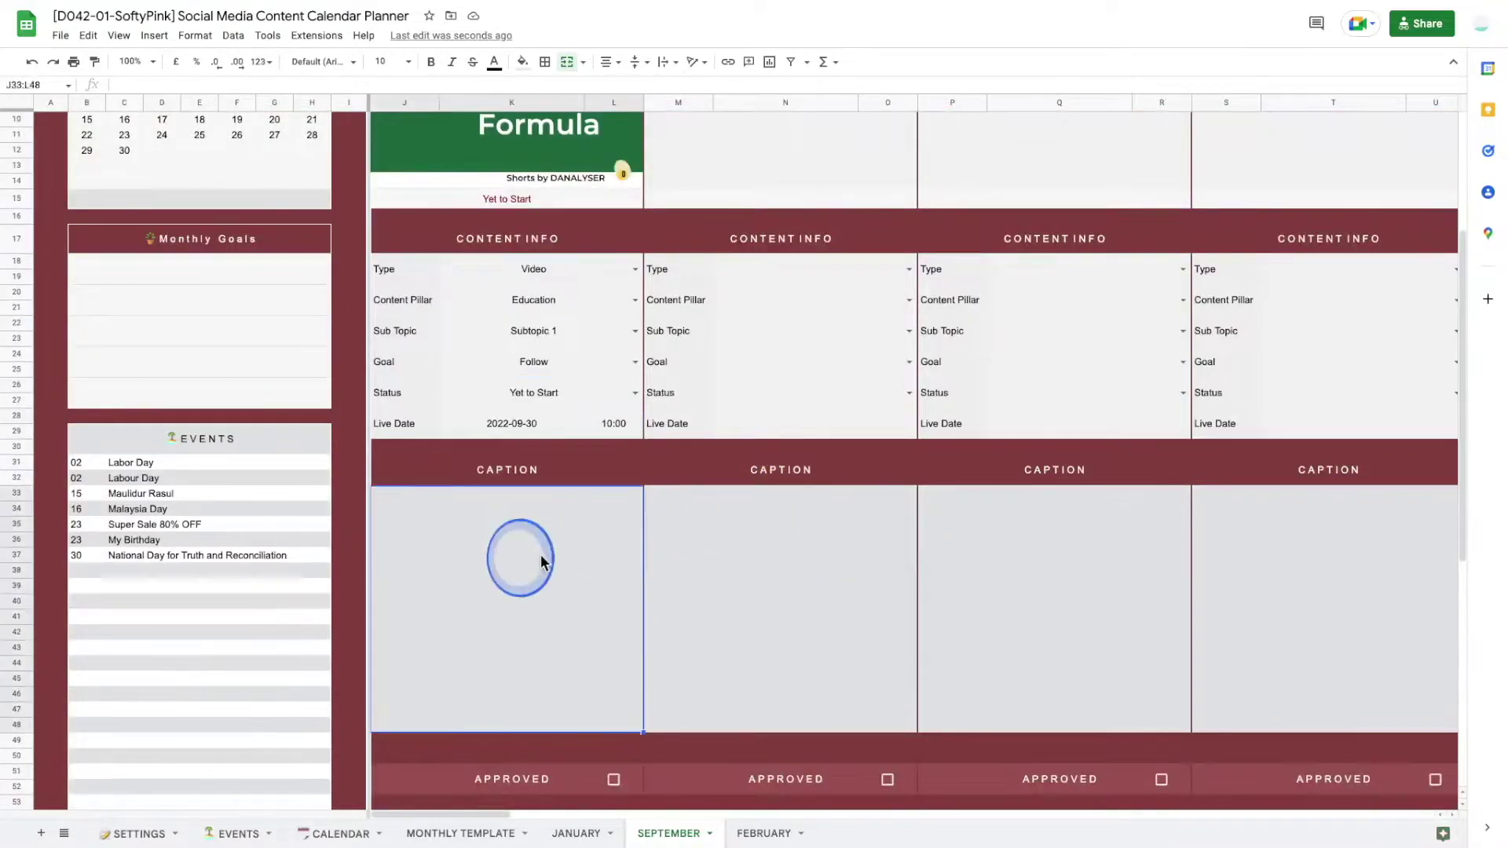
Step: Write the caption 'This is a tutorial for Google Sheets. We'll cover the formula LOWER with an example.'
text(This is a tutorial for Google Sh)
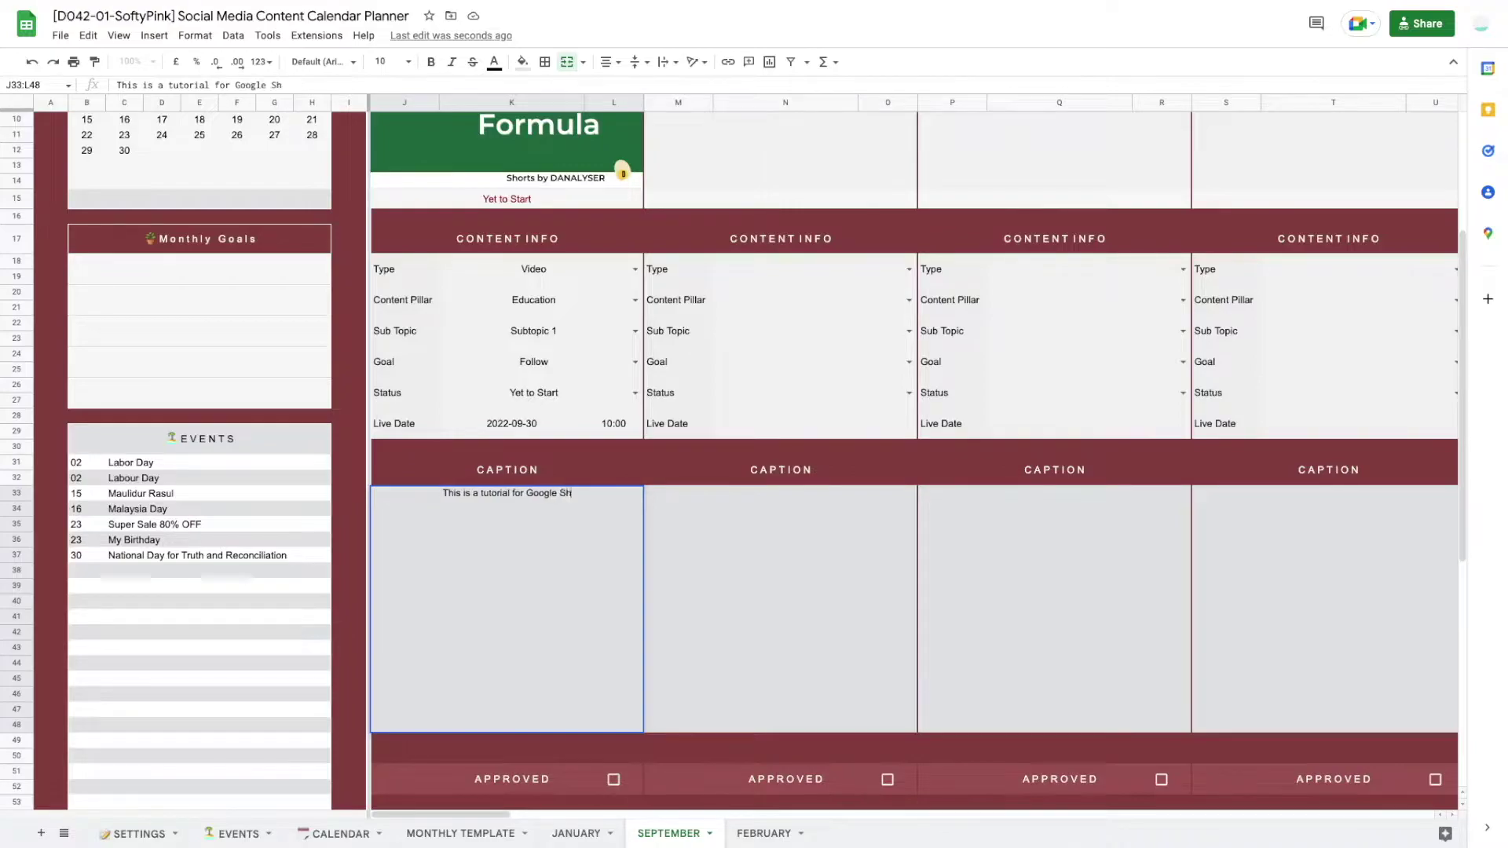
text(eets.)
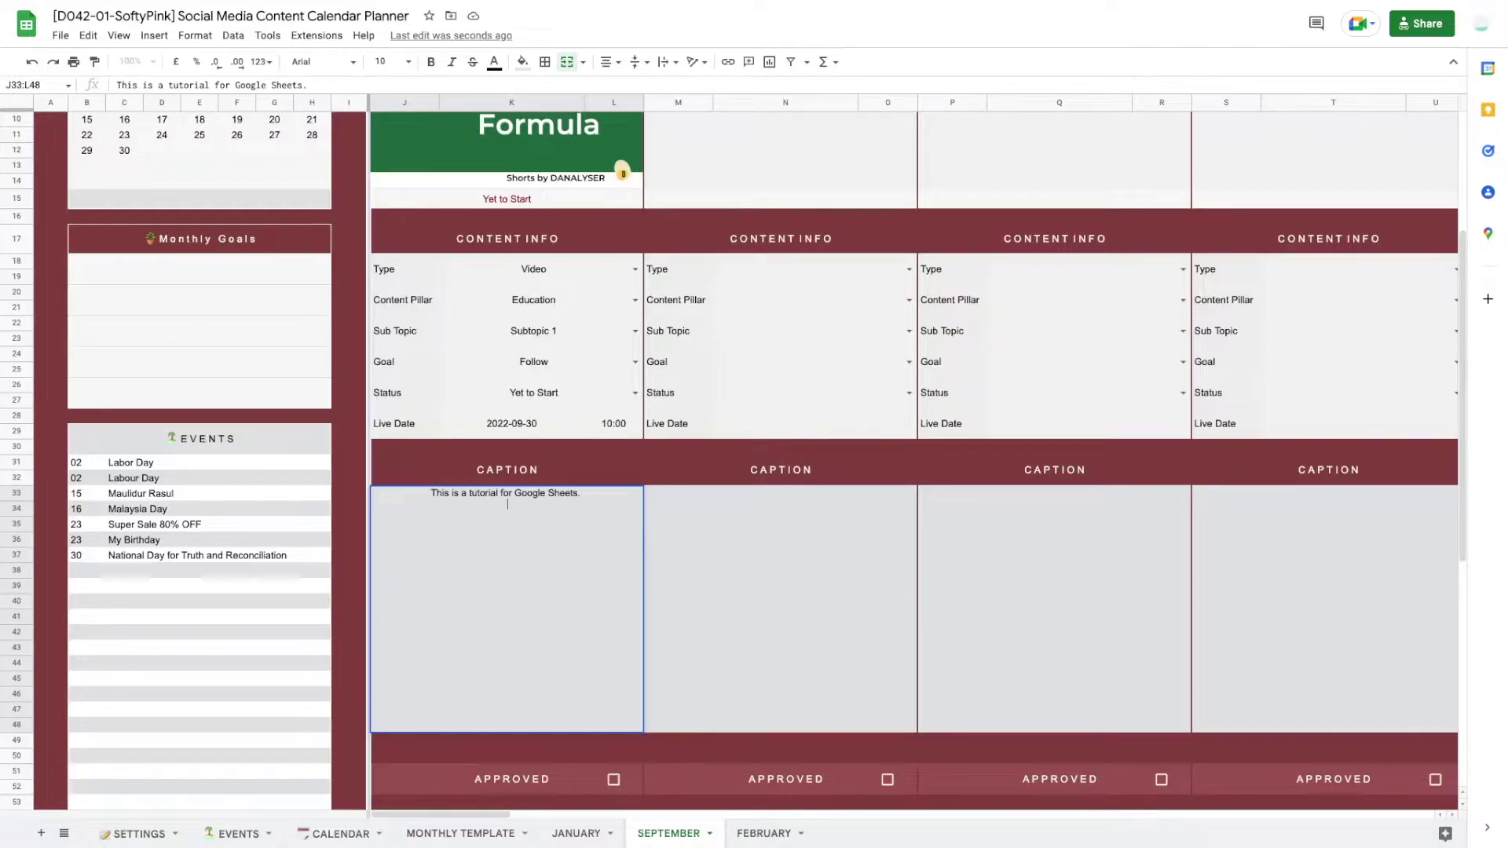
click(576, 469)
text(We'll cover the formula)
scroll(592, 464, up, 1)
scroll(591, 552, down, 1)
text(LOWER with an example.)
scroll(590, 590, down, 5)
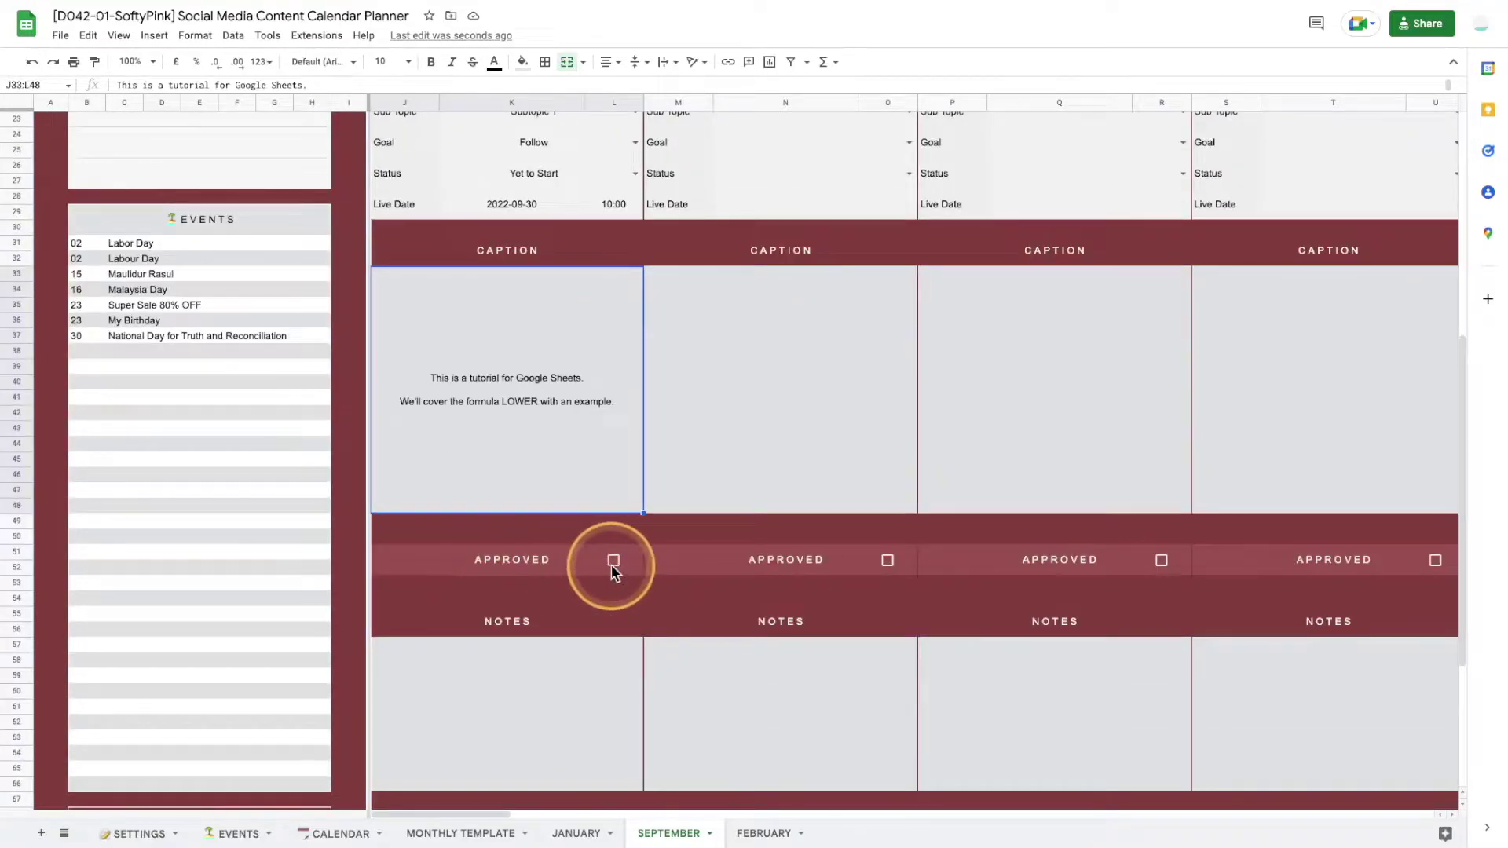
Step: Tick day 1's Approved box, then untick it again
click(481, 562)
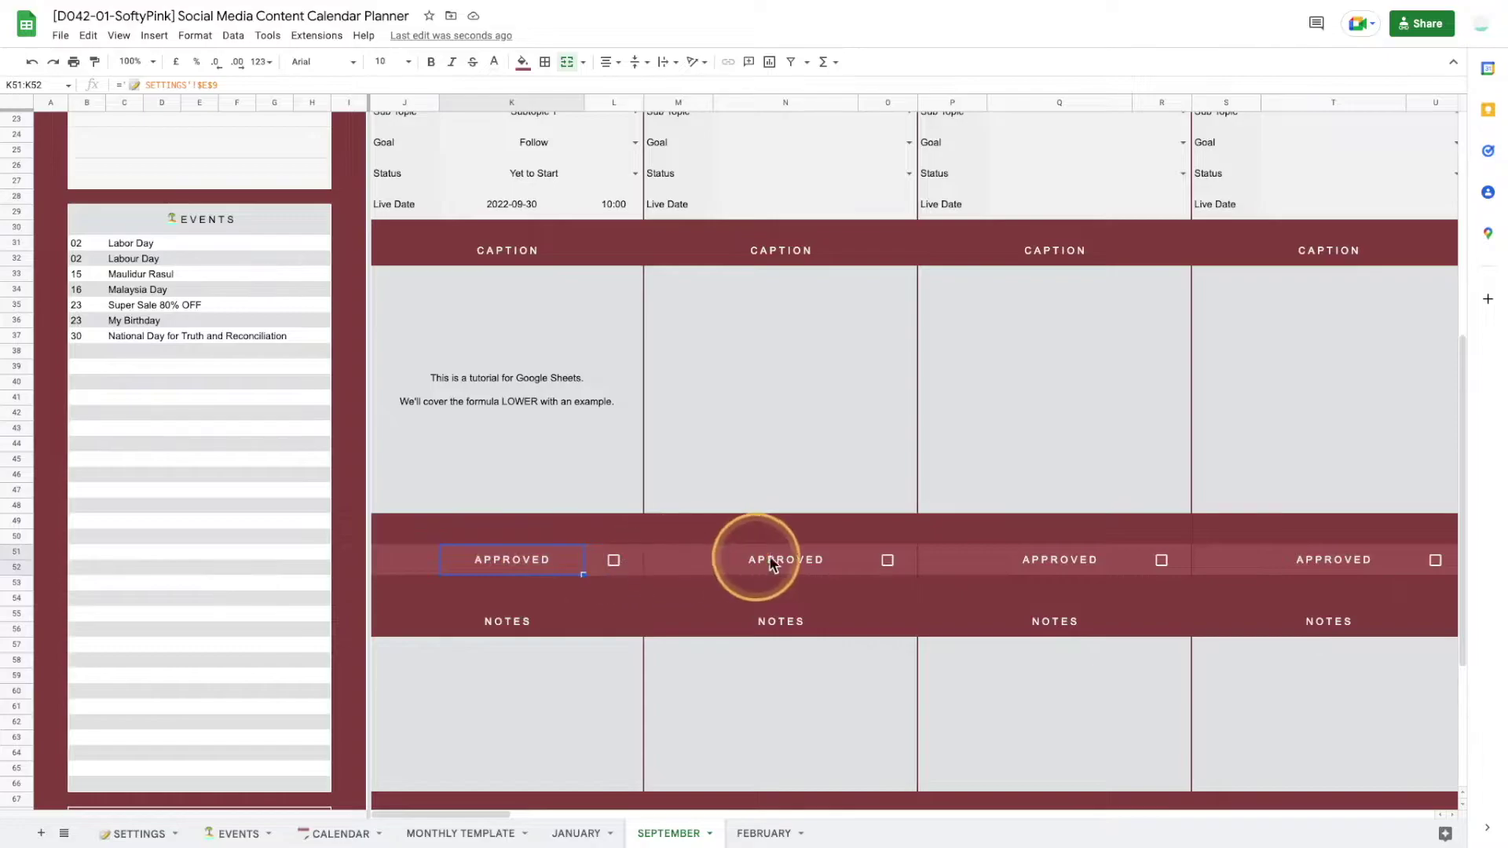
scroll(771, 563, up, 10)
scroll(1077, 620, down, 10)
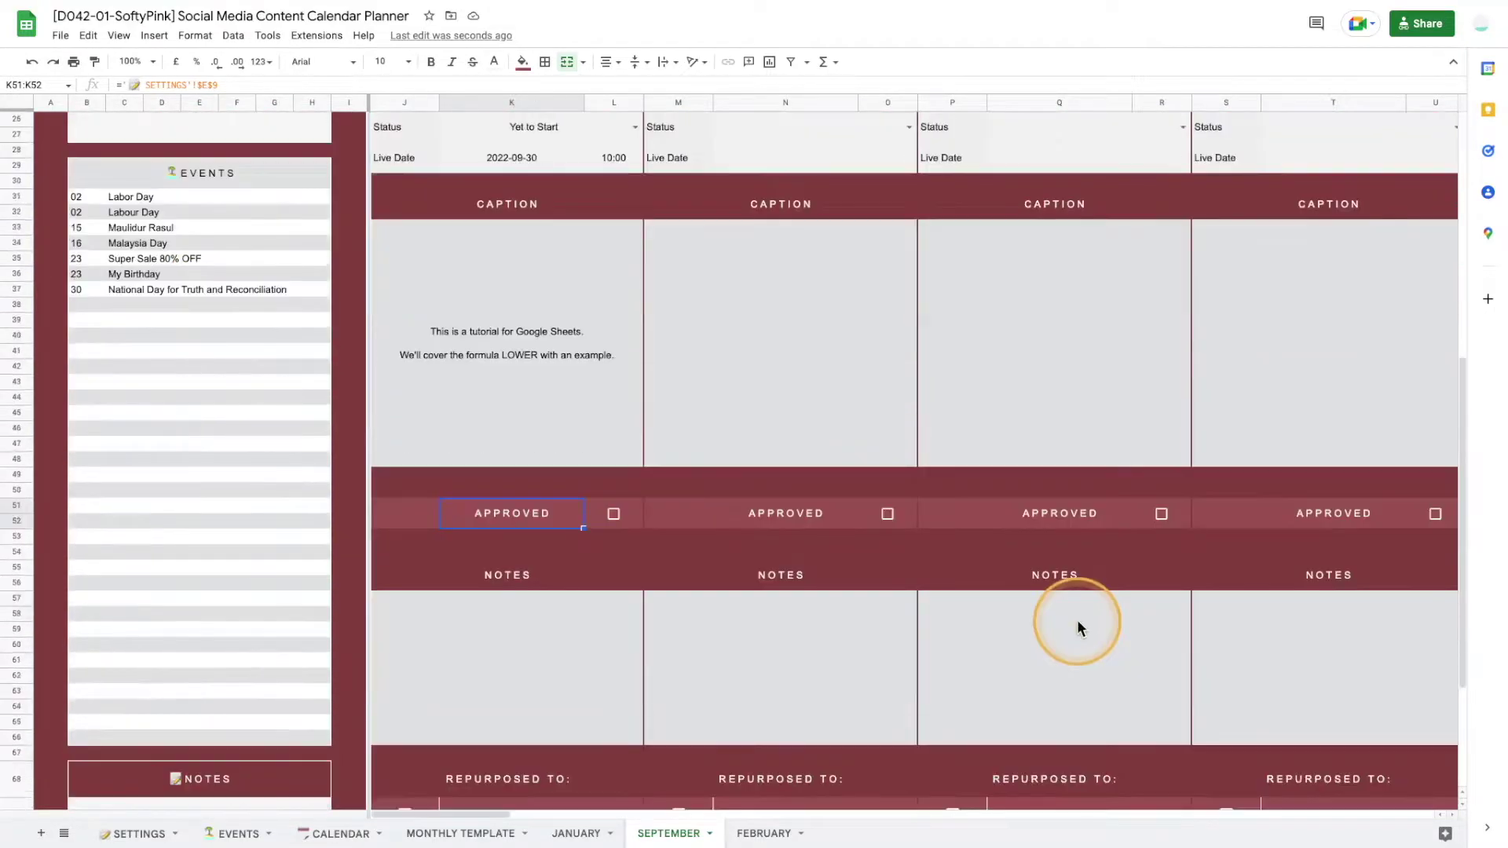
click(613, 517)
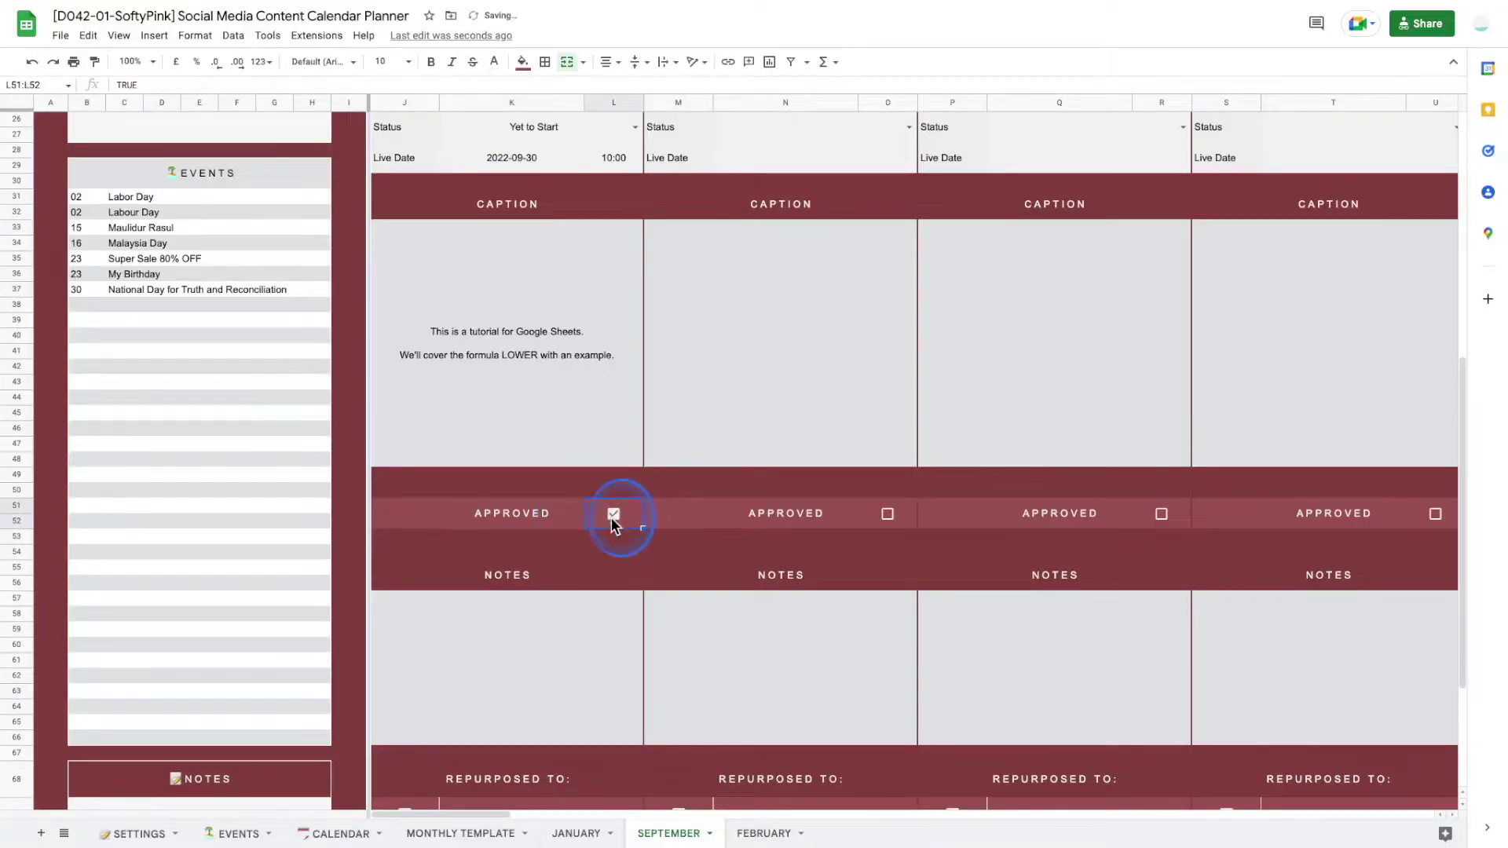
scroll(743, 624, up, 10)
scroll(743, 624, down, 9)
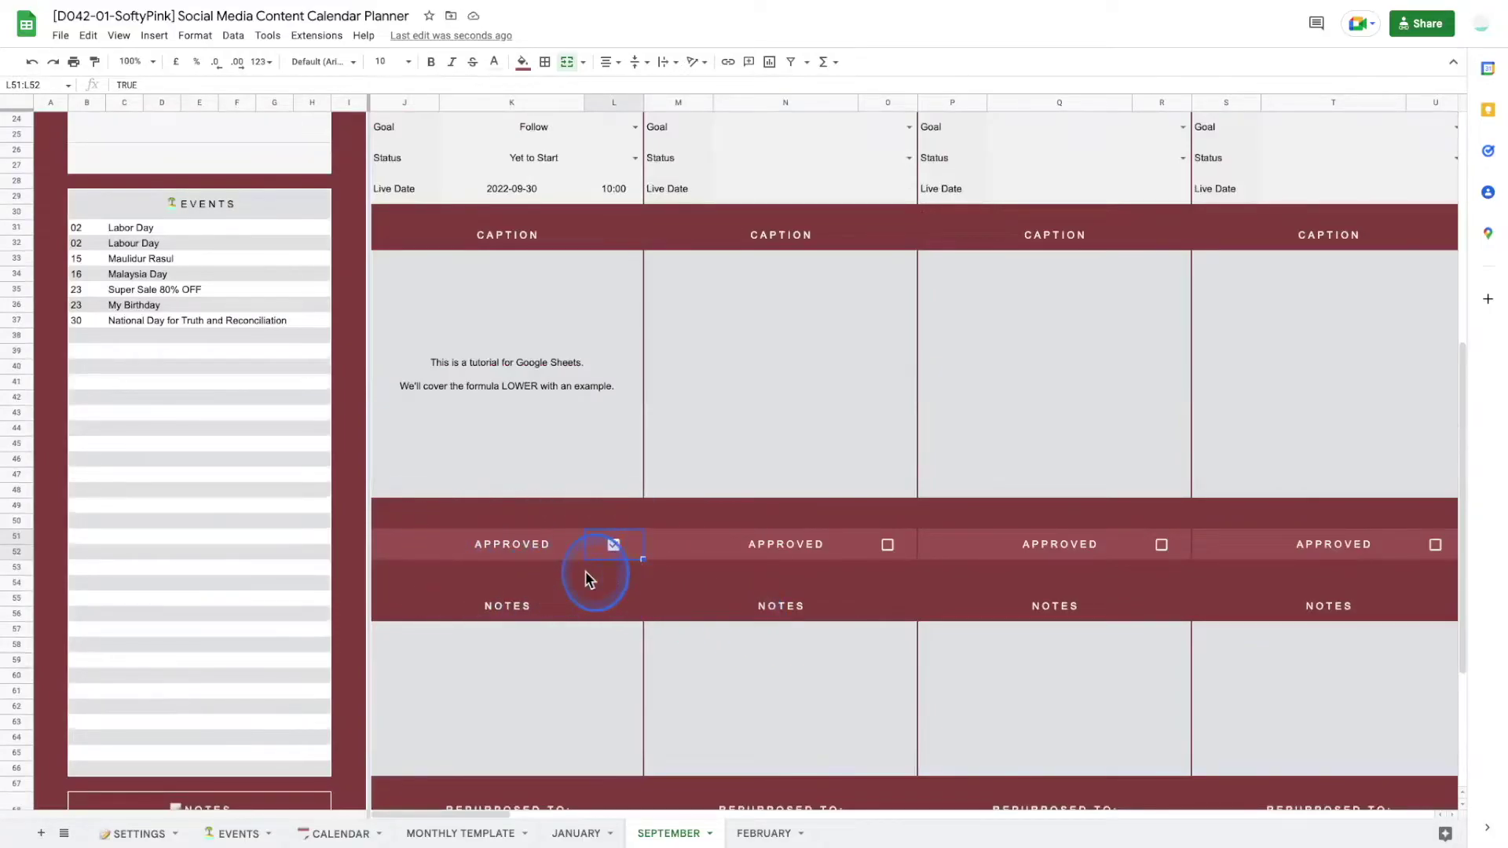
scroll(586, 572, down, 3)
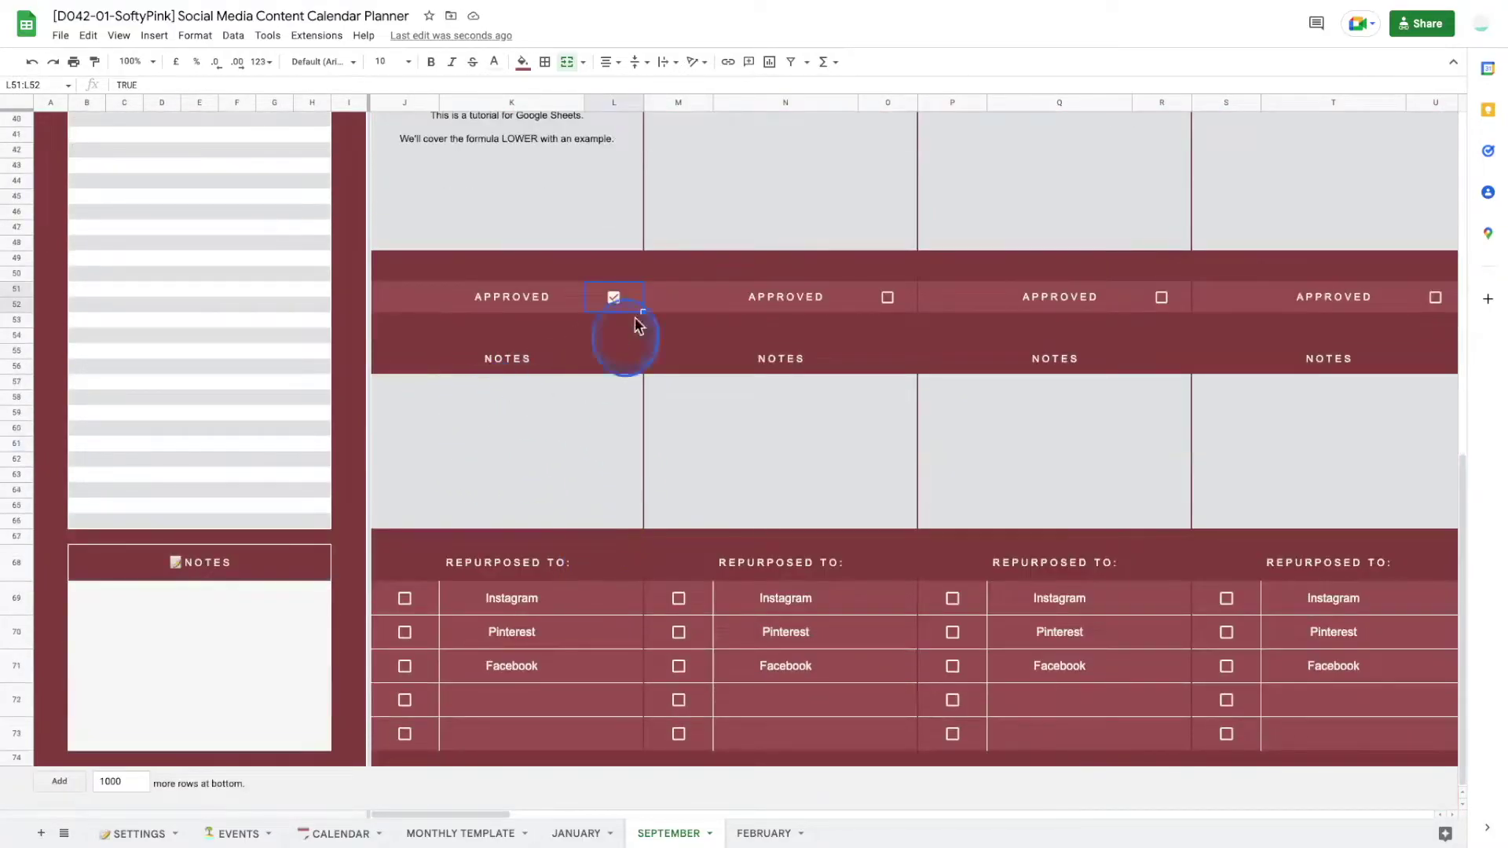
click(615, 298)
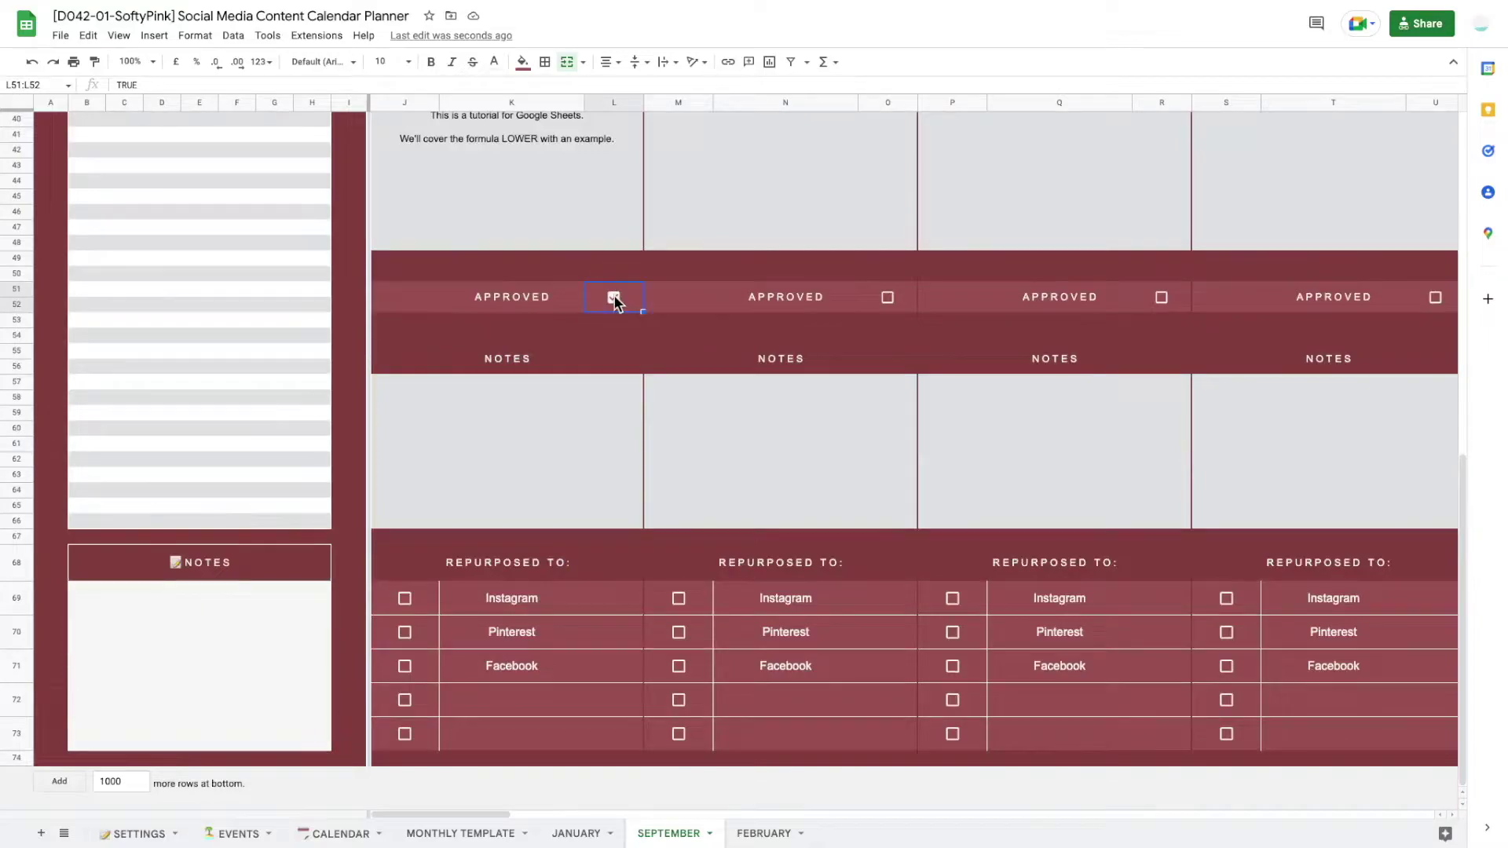
Step: Enter 'Feedback: Please change the copy.' in Monday 1's Notes box on the SEPTEMBER sheet
double_click(438, 422)
text(Feedback:)
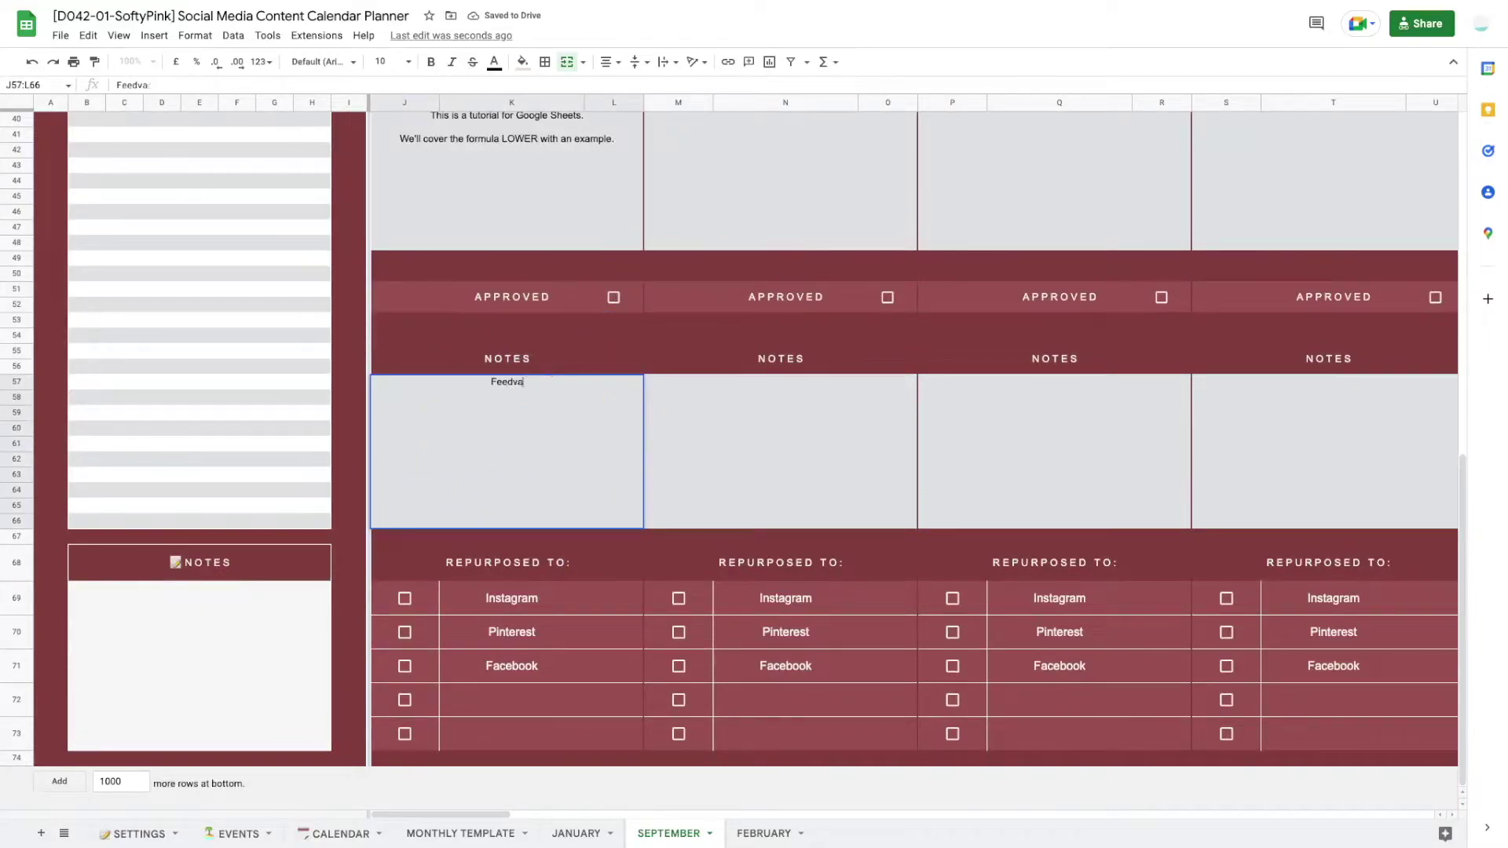
text( Please change the copy.)
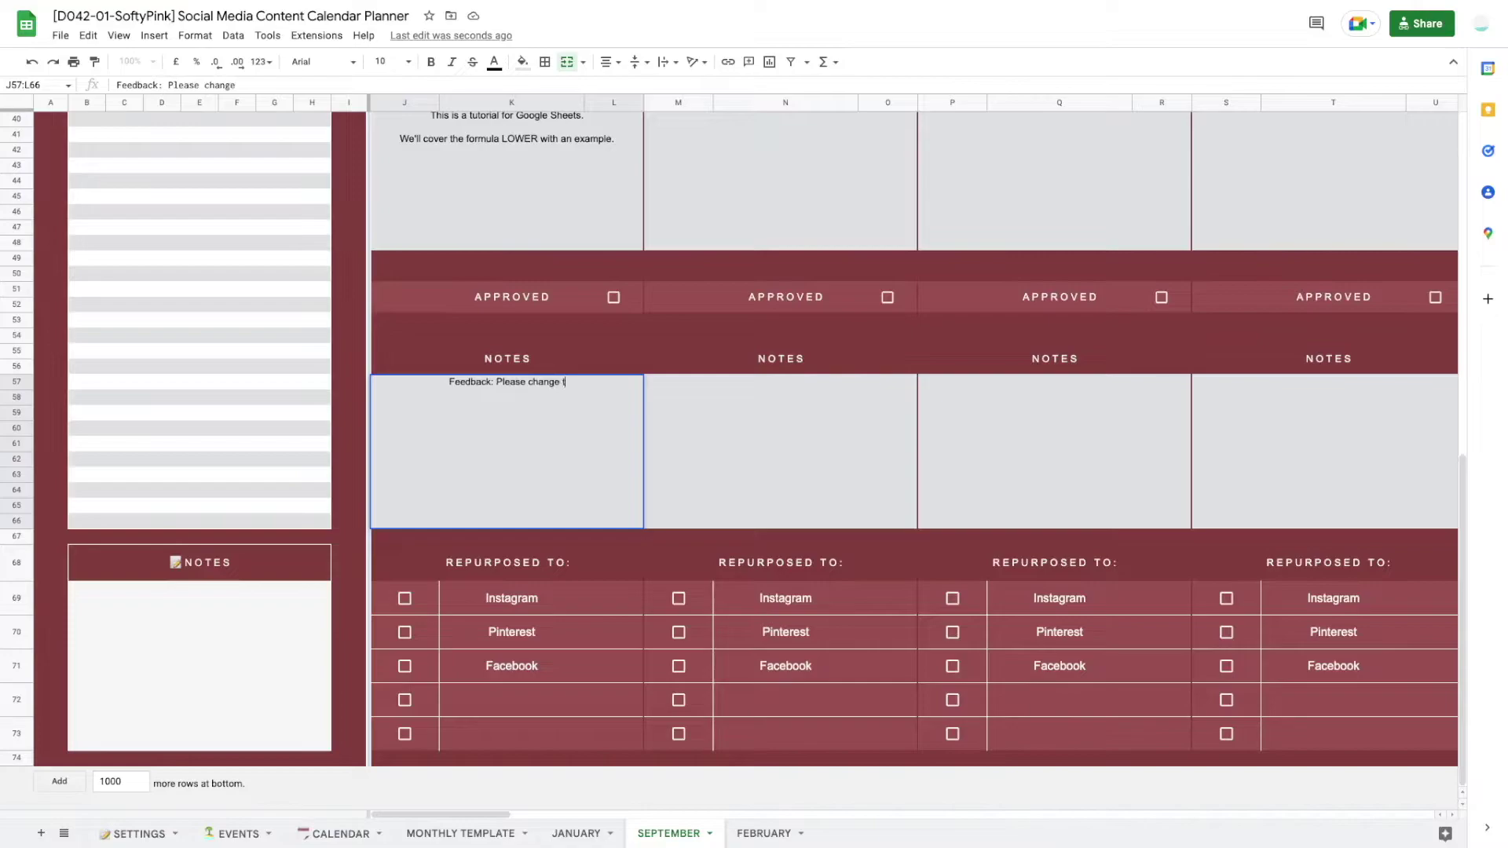
click(758, 401)
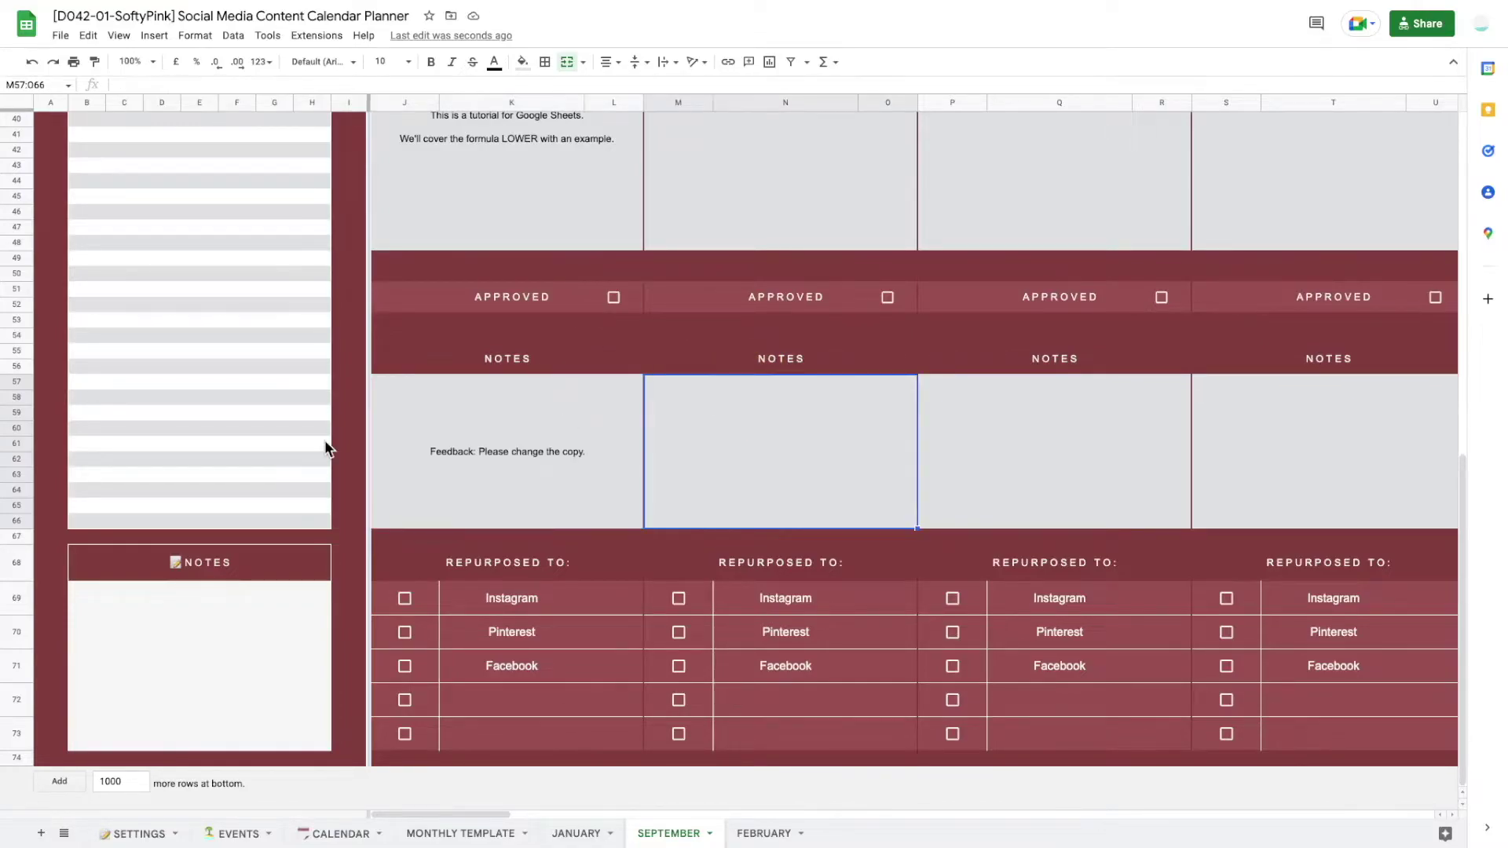
click(491, 566)
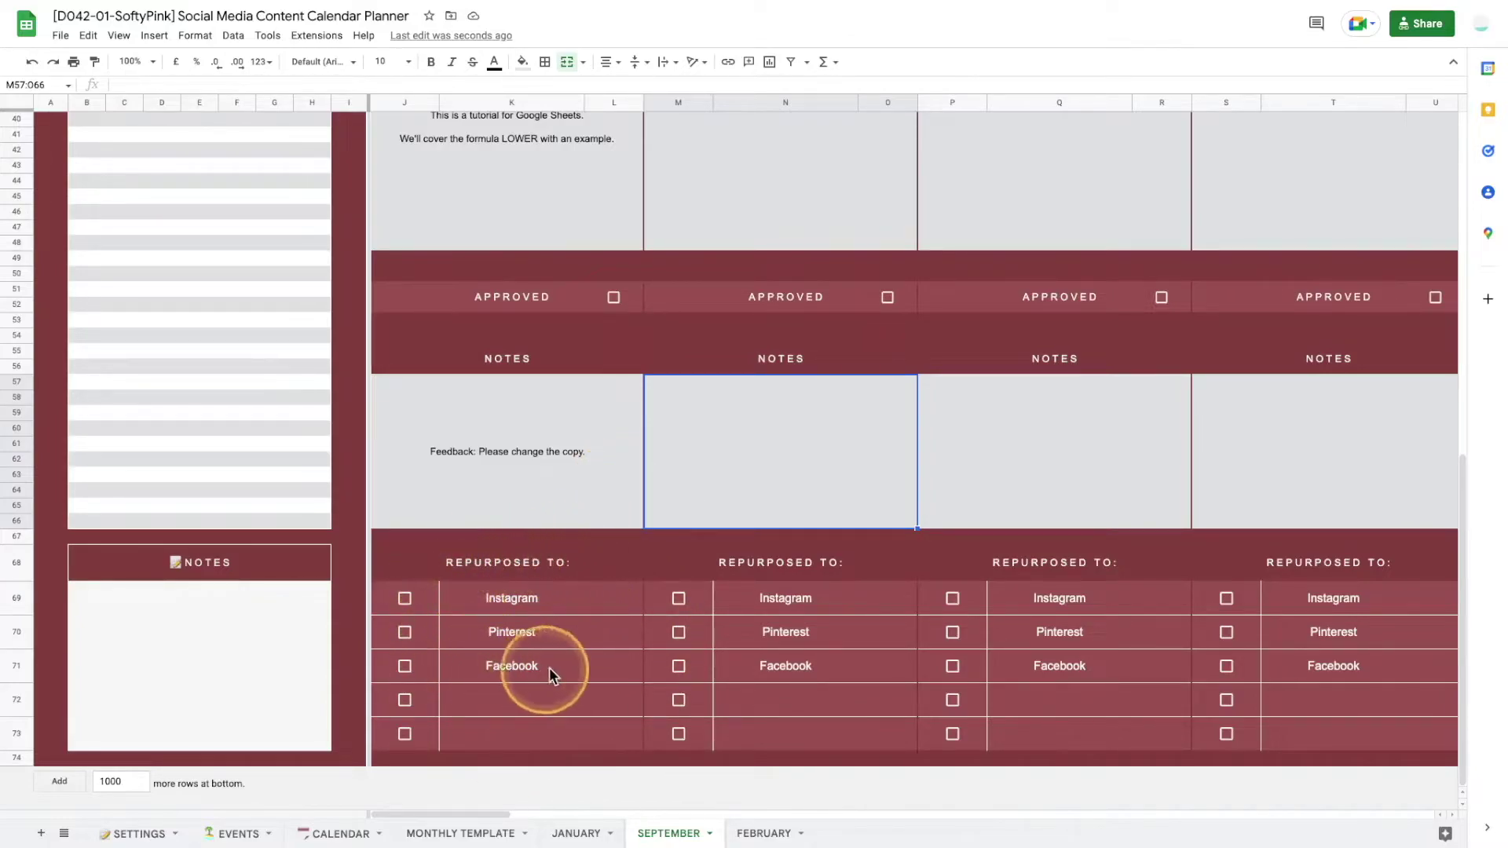
Step: Tick Instagram and Pinterest under Monday 1's Repurposed To list
click(404, 599)
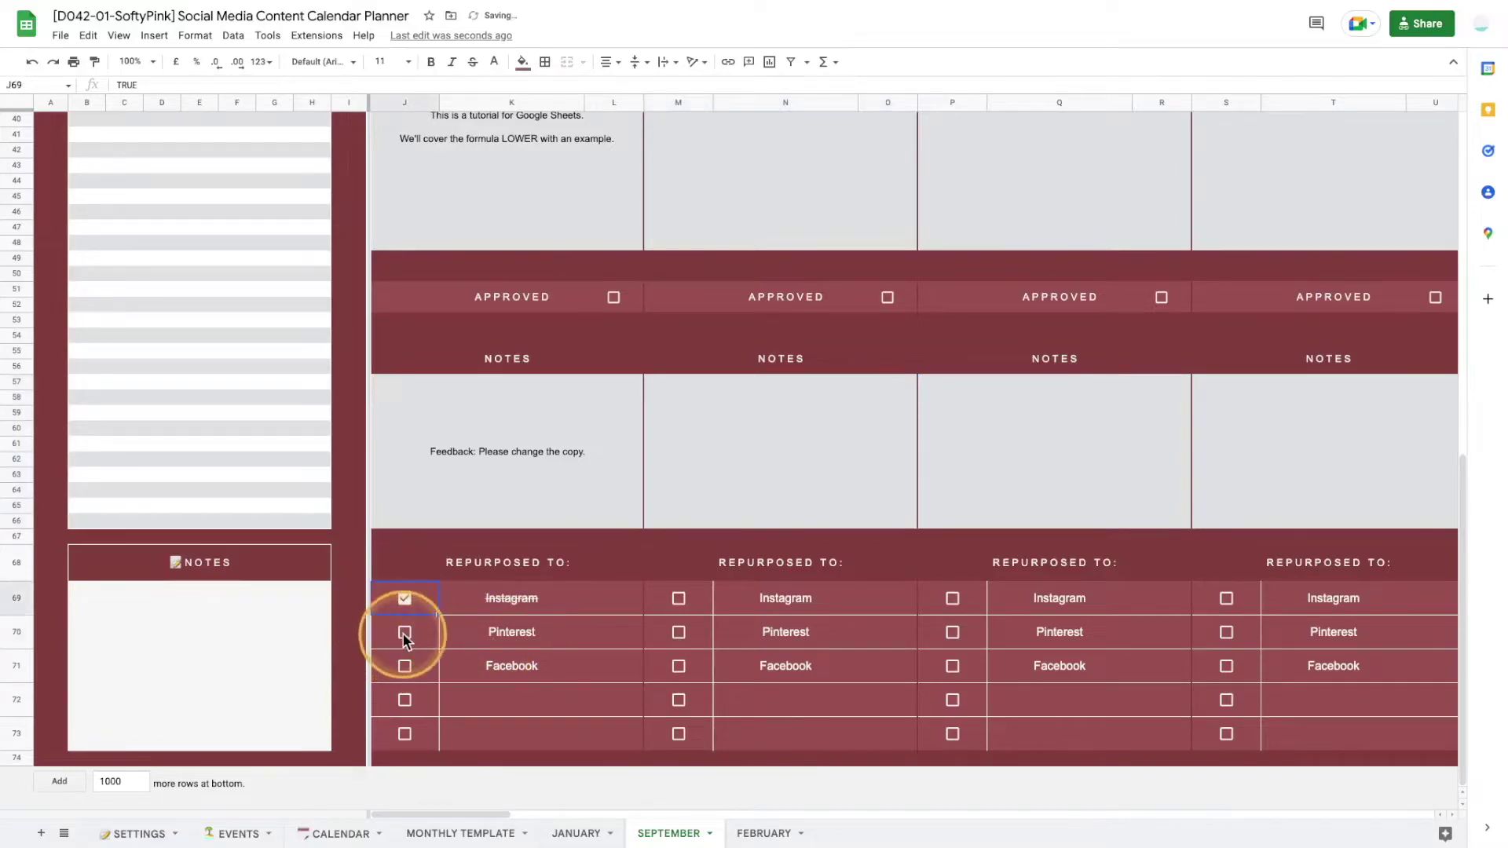
click(404, 634)
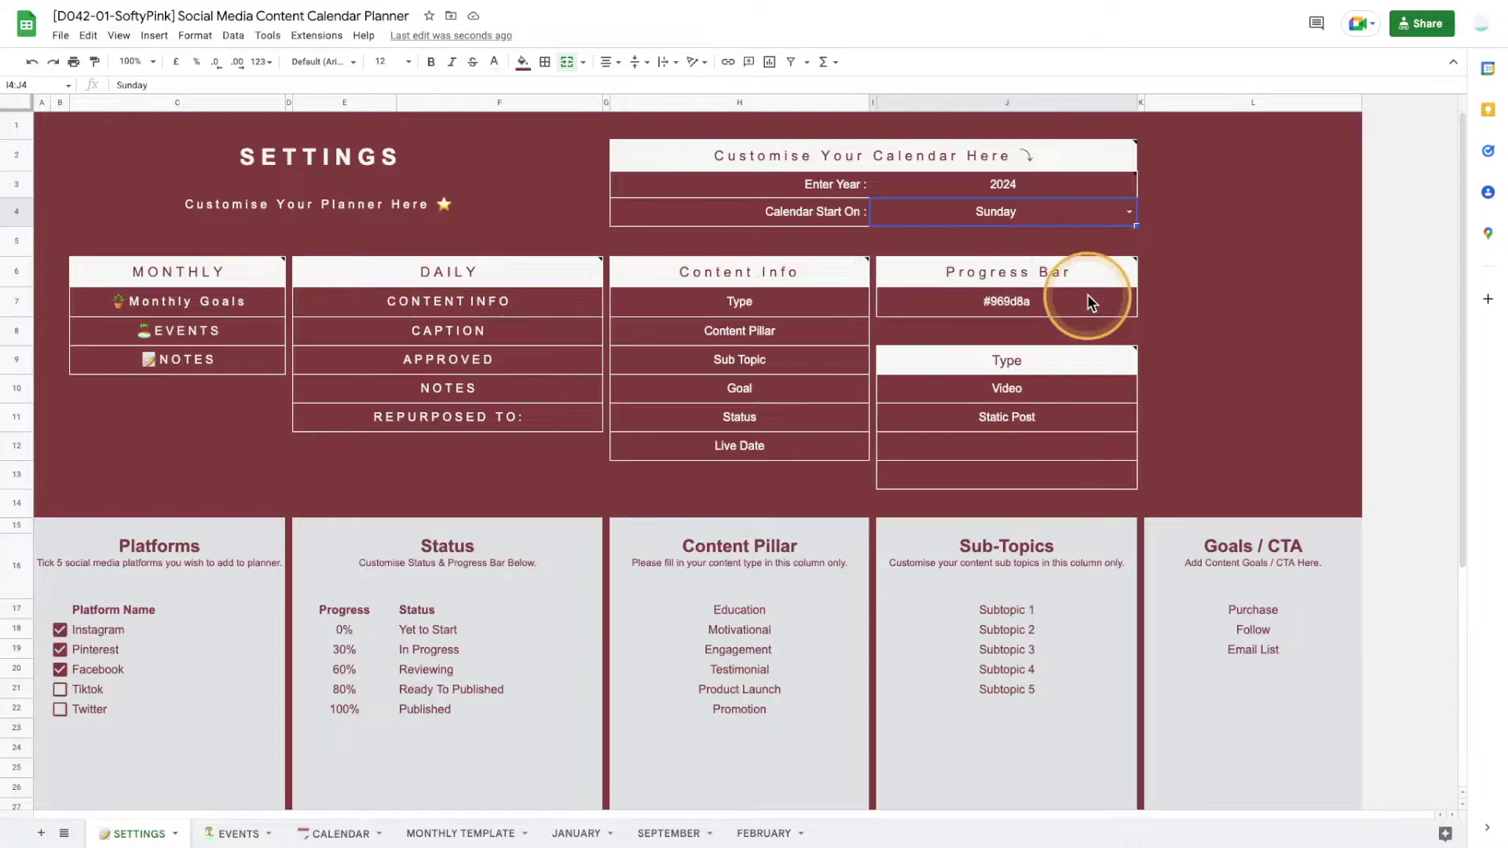
Step: Rename Settings label C7 from Monthly Goals to Important Goals and view it on JANUARY
double_click(176, 300)
text(I m)
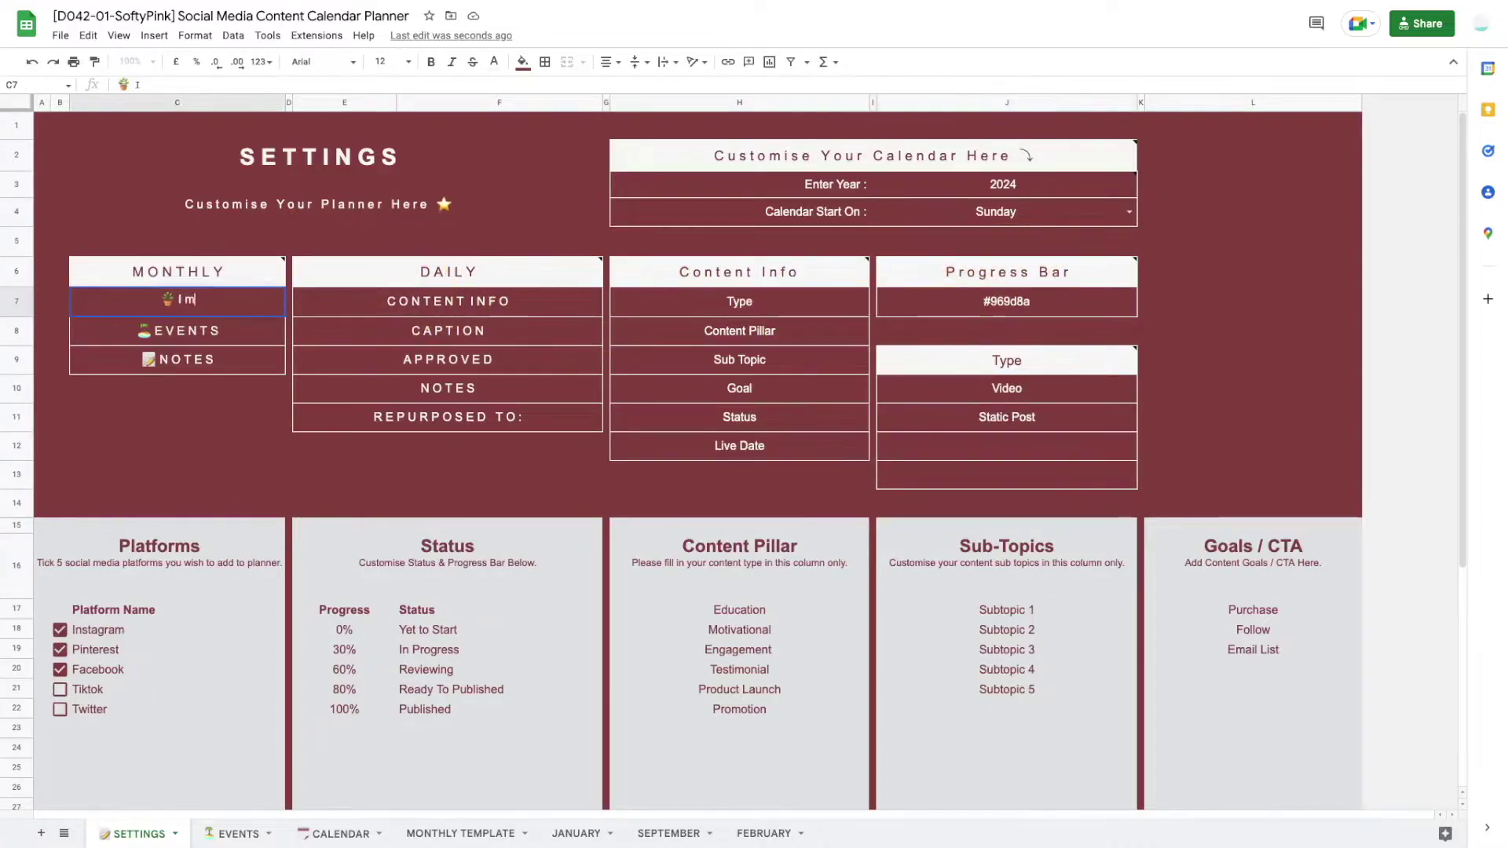
text(portant Goals)
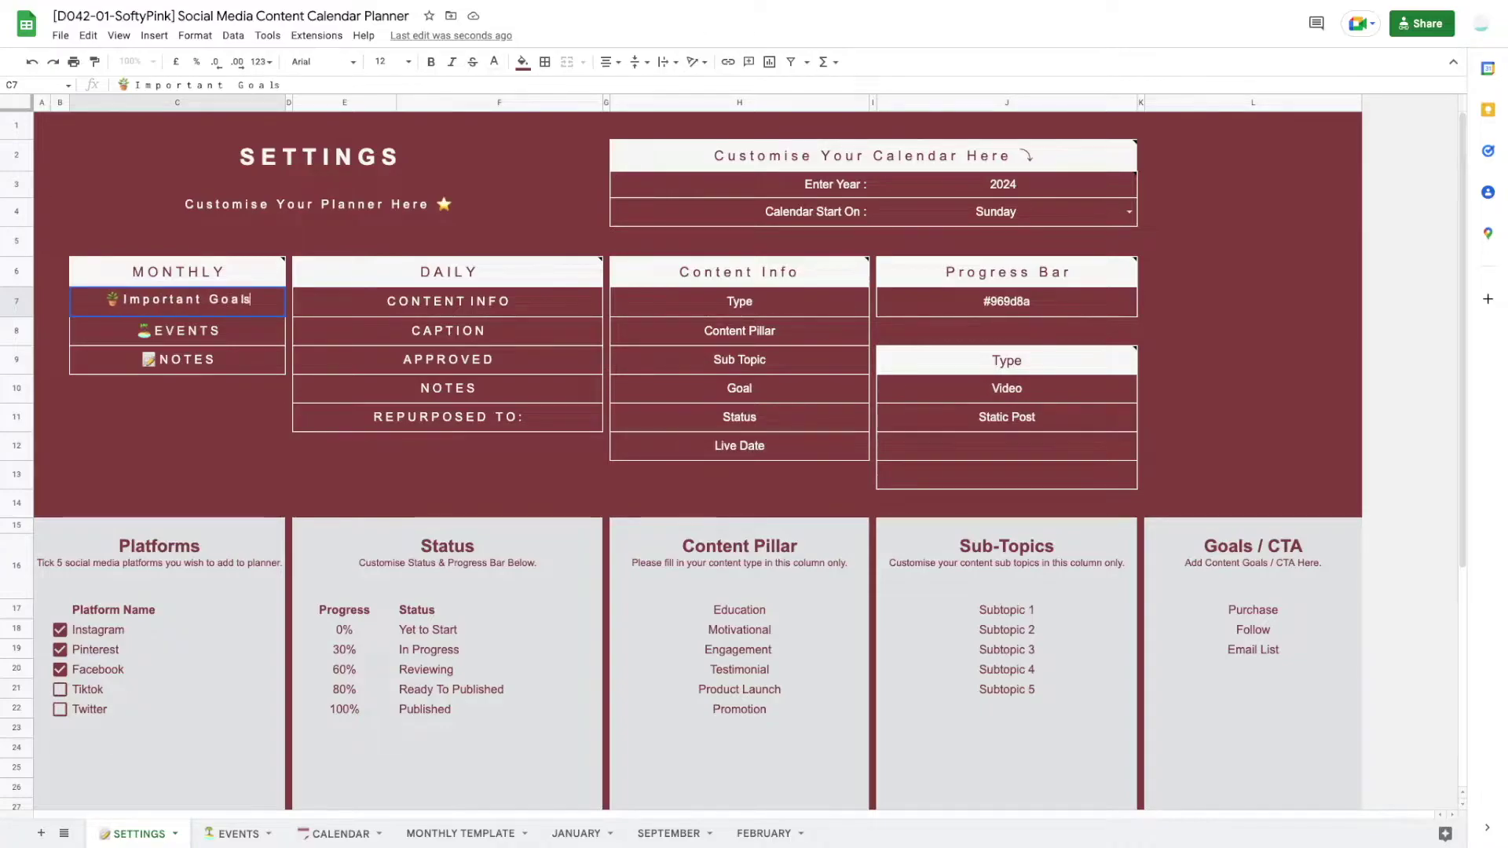
key(Return)
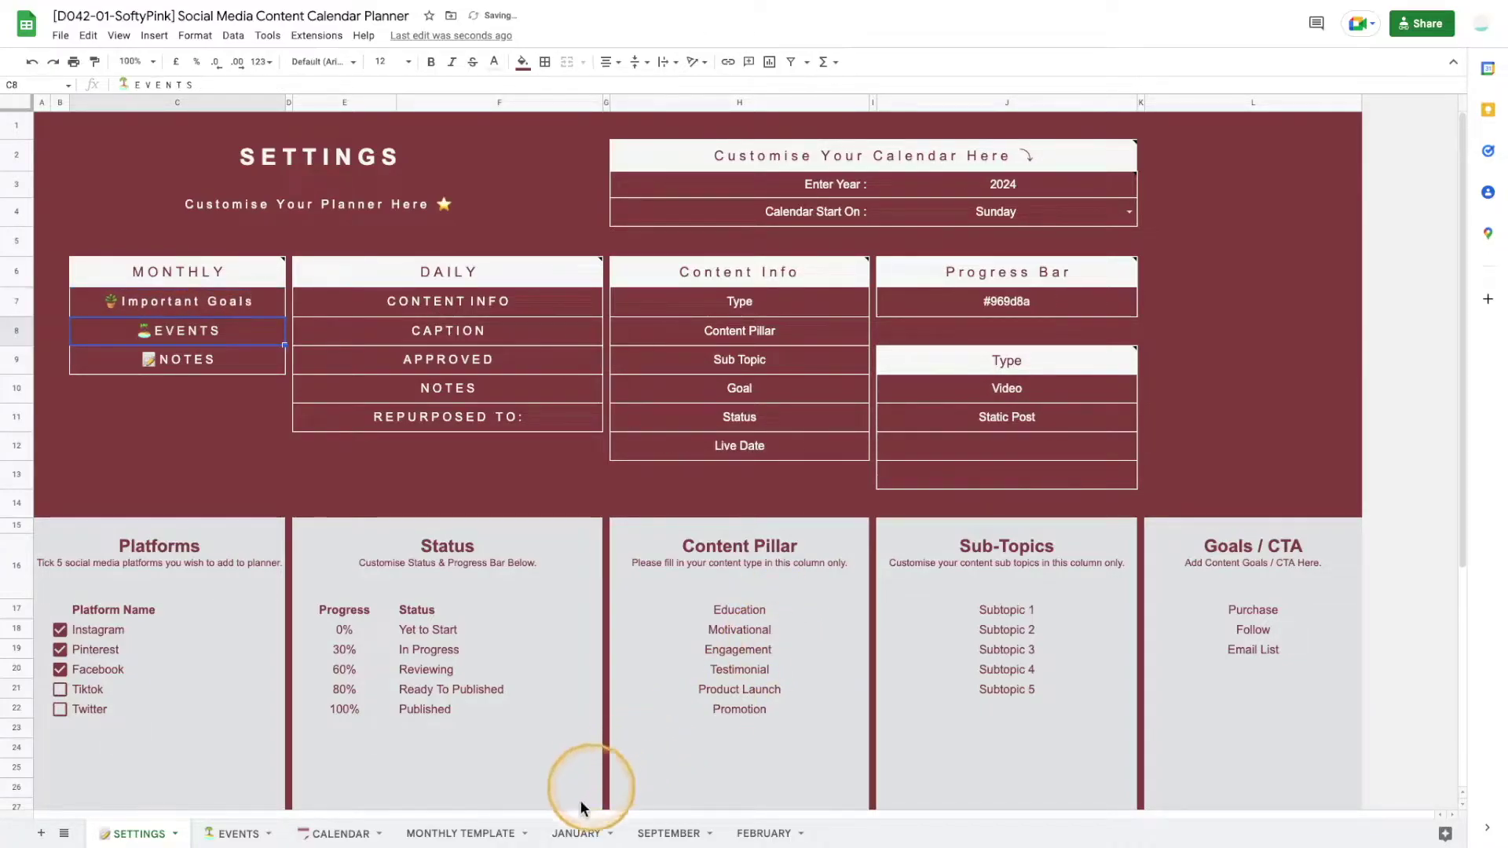
click(576, 833)
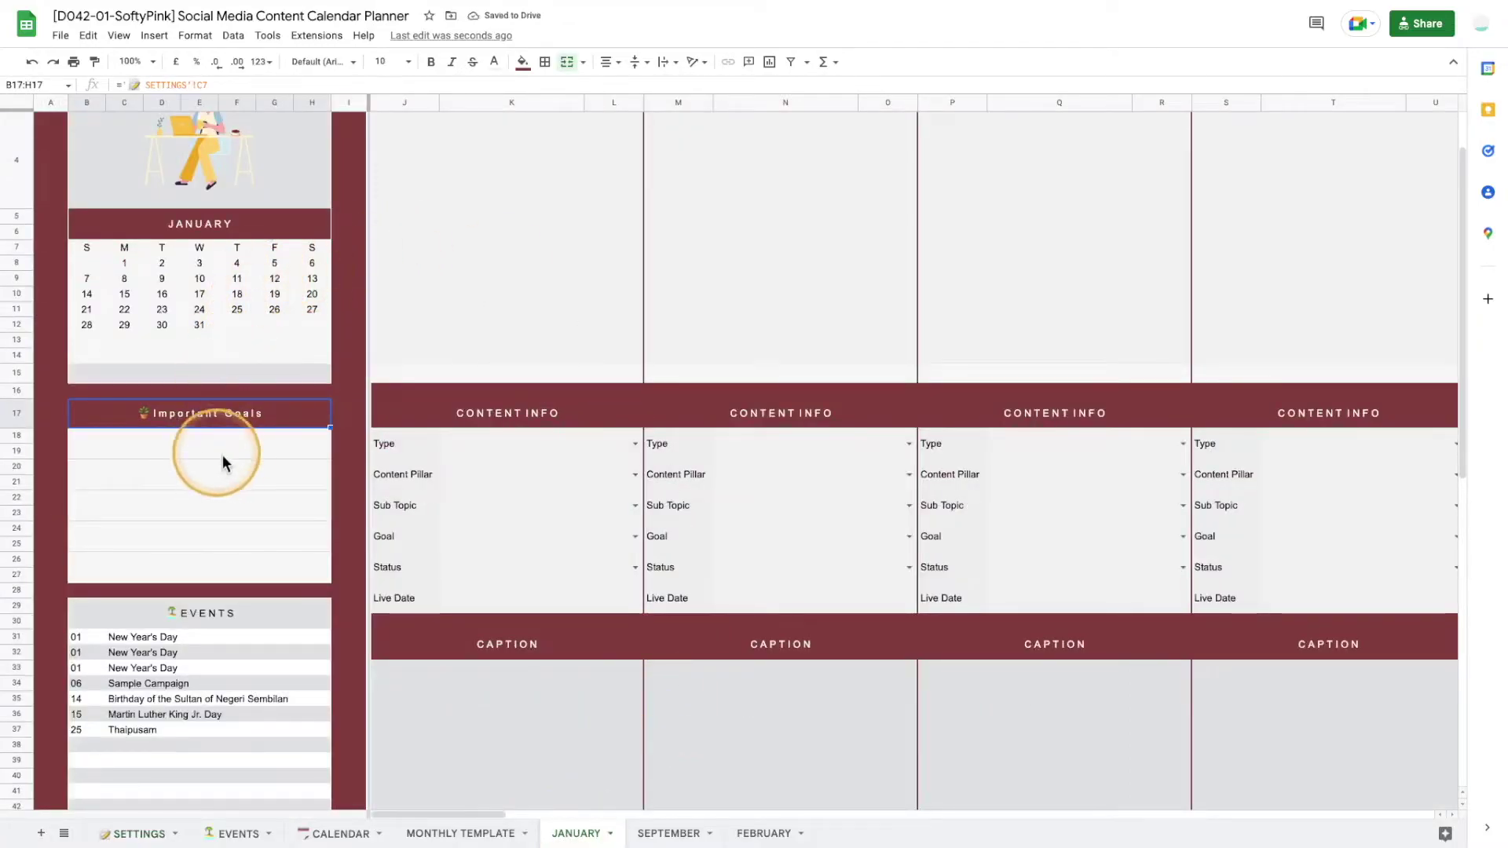
Step: Check JANUARY's EVENTS and NOTES header formulas, then select the DAILY heading in Settings
scroll(286, 471, up, 2)
click(669, 834)
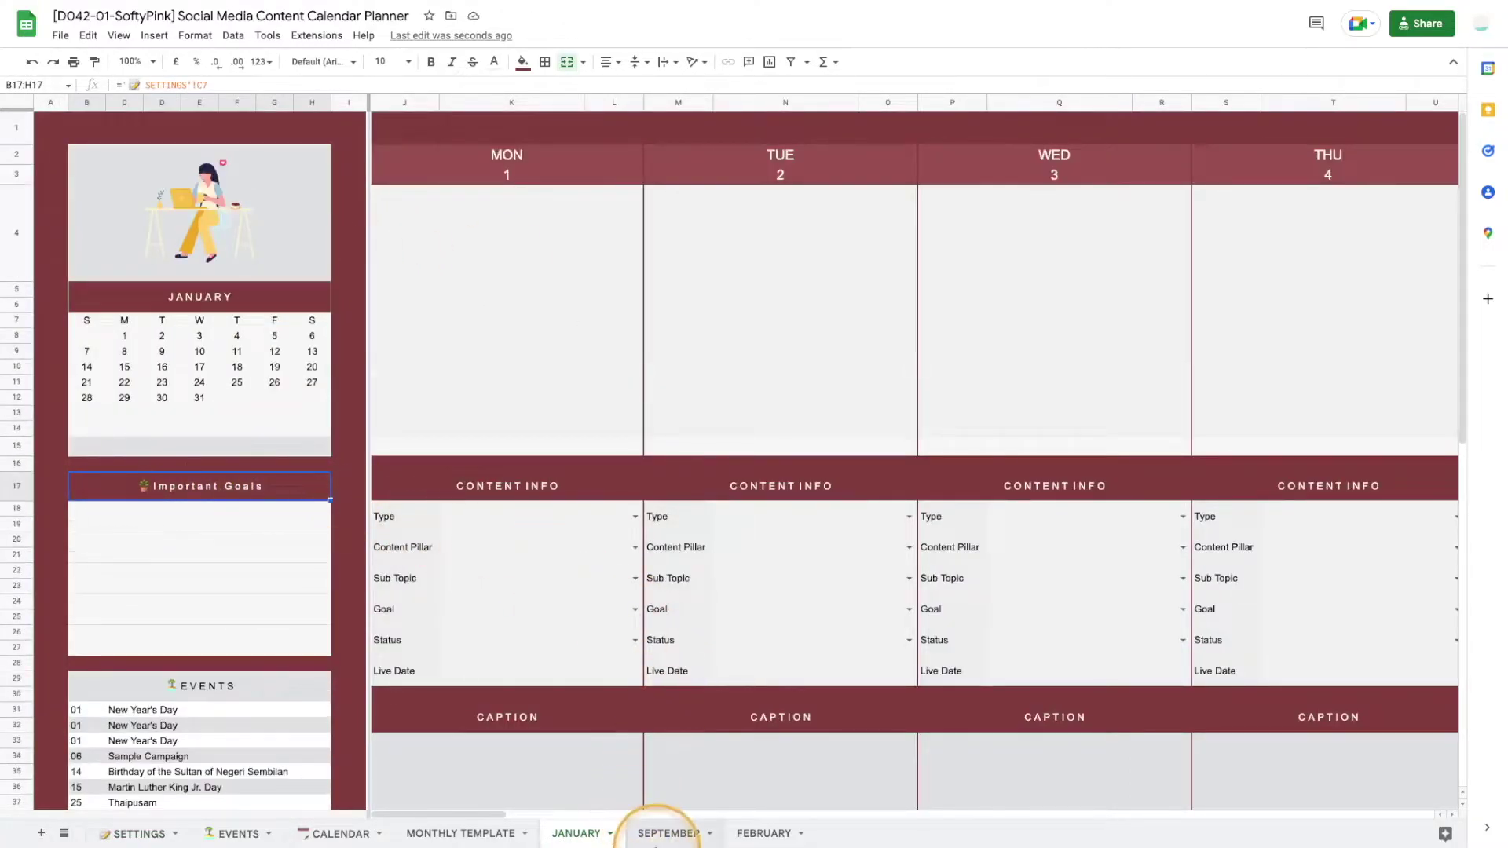
scroll(197, 432, up, 3)
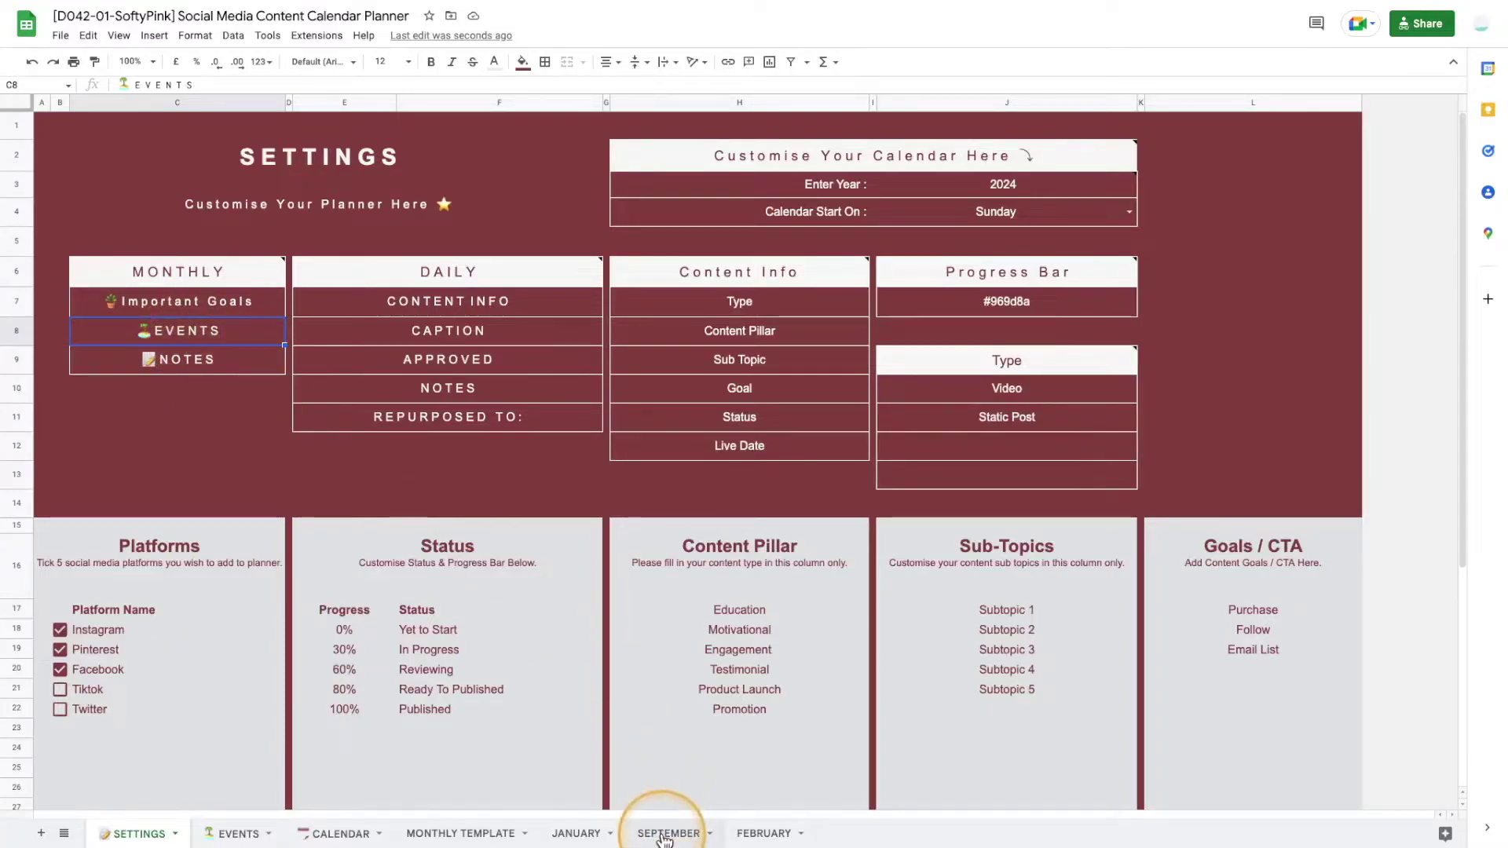
click(576, 833)
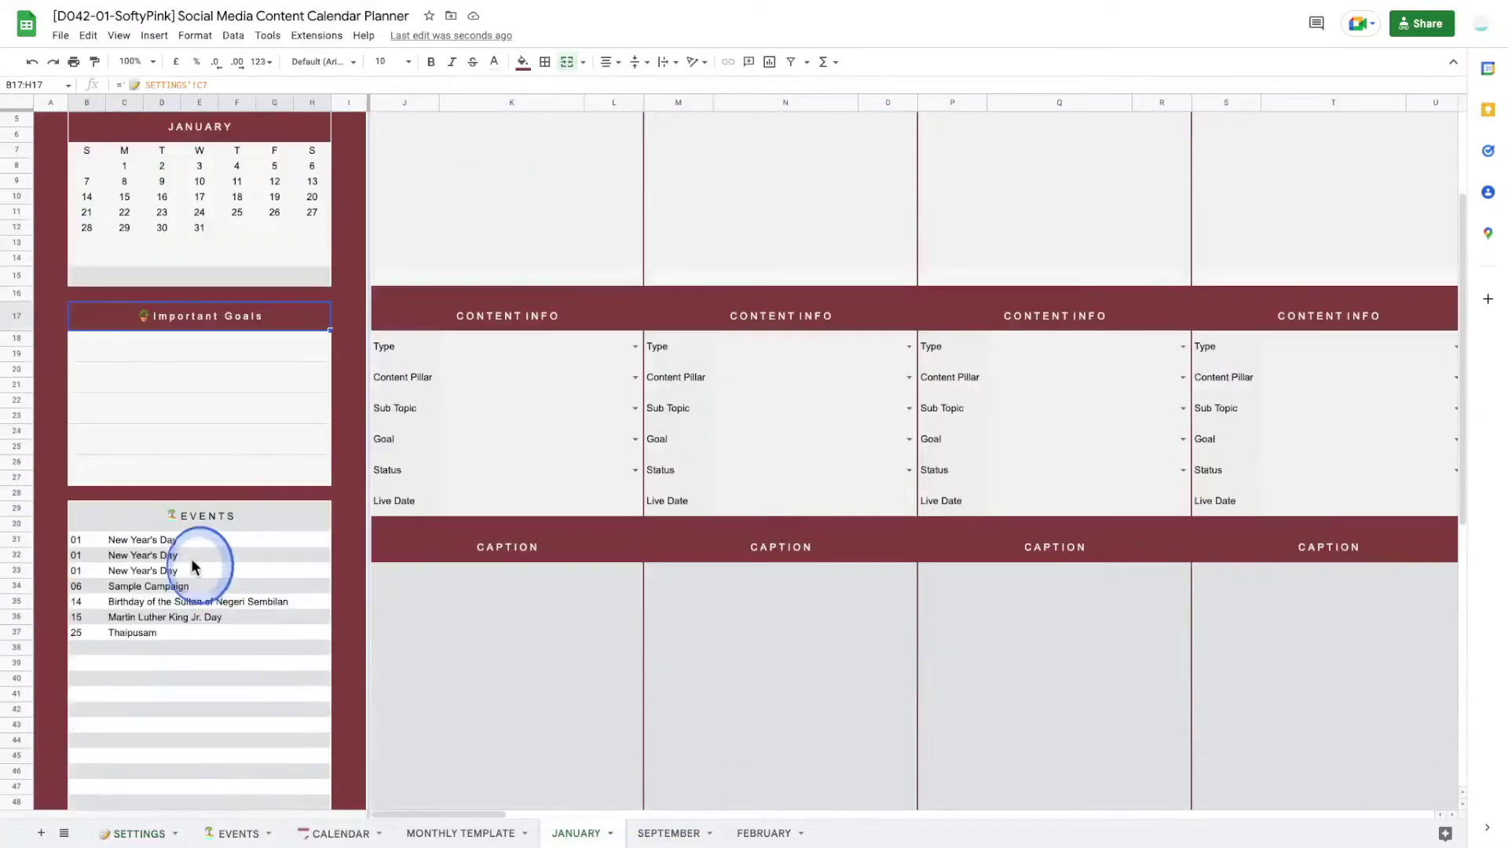
click(181, 510)
scroll(310, 515, down, 5)
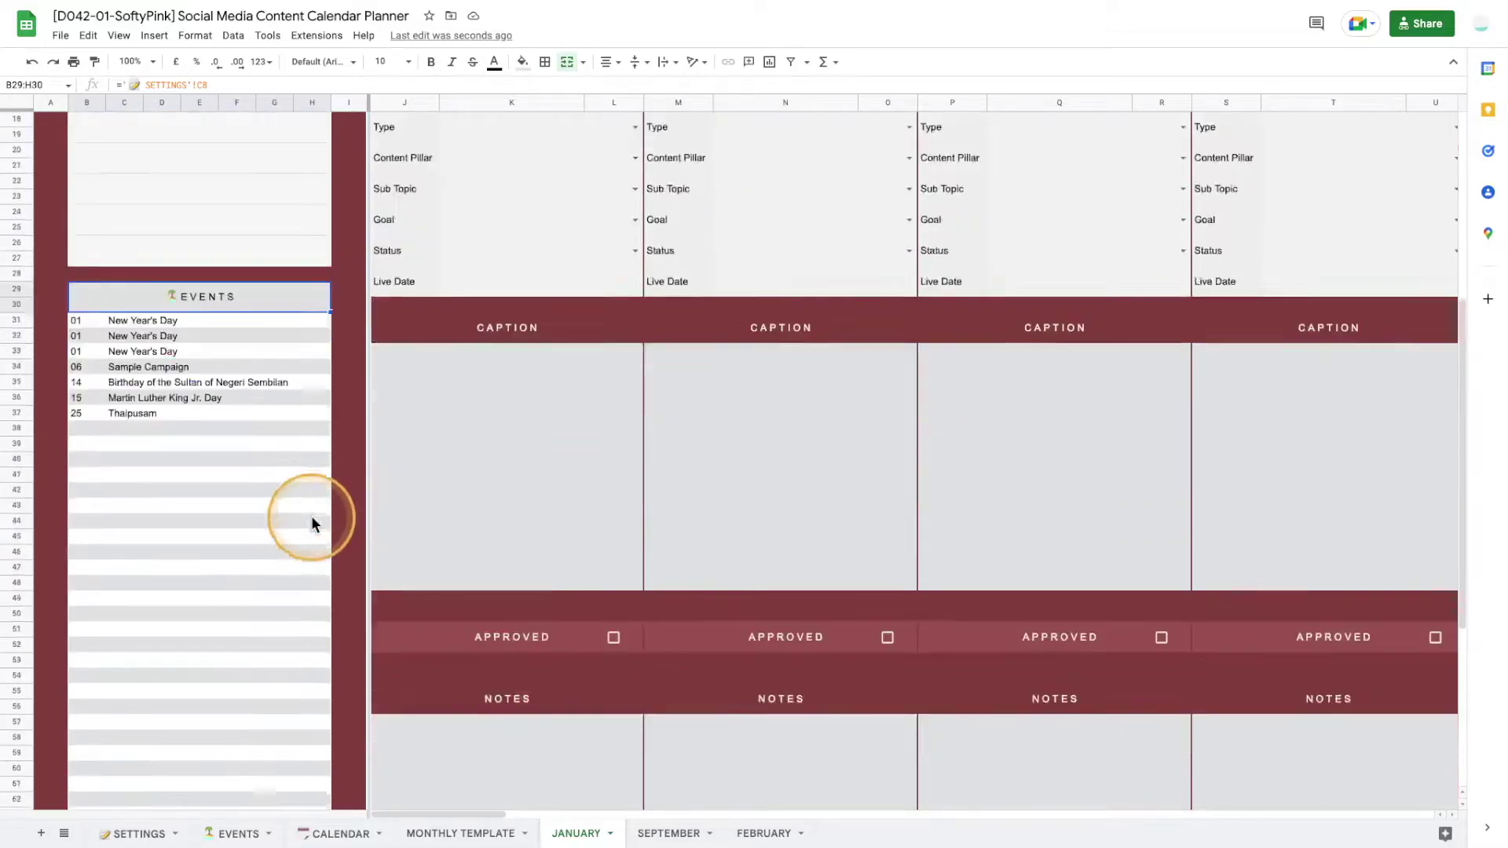
scroll(311, 518, down, 5)
click(208, 674)
click(139, 834)
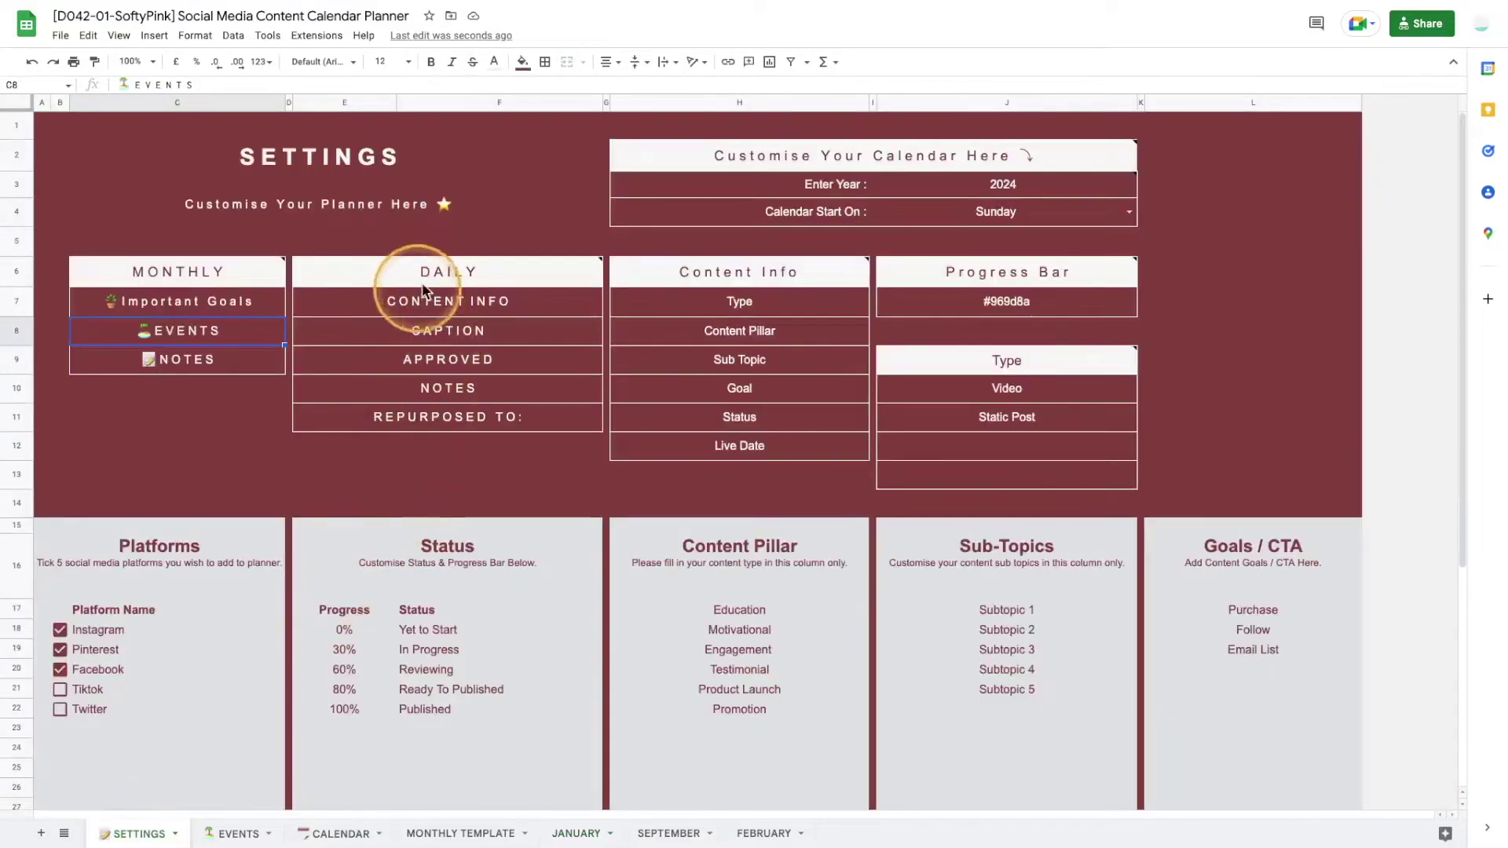
click(446, 273)
Step: Confirm JANUARY's Content Info, Caption, Notes and Repurposed To headers come from Settings' DAILY labels E7:F11
click(576, 833)
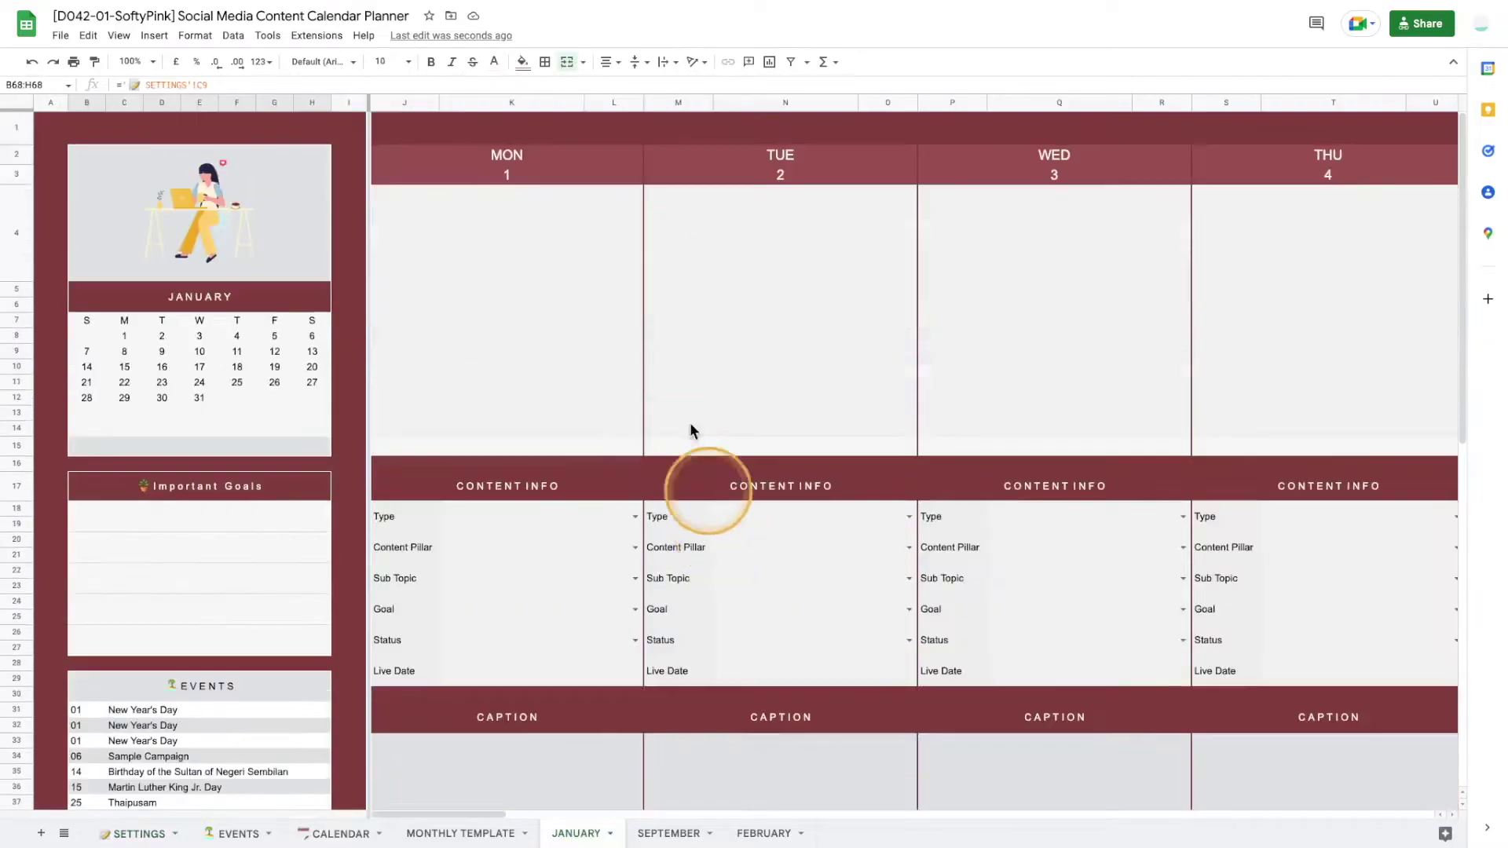
click(539, 488)
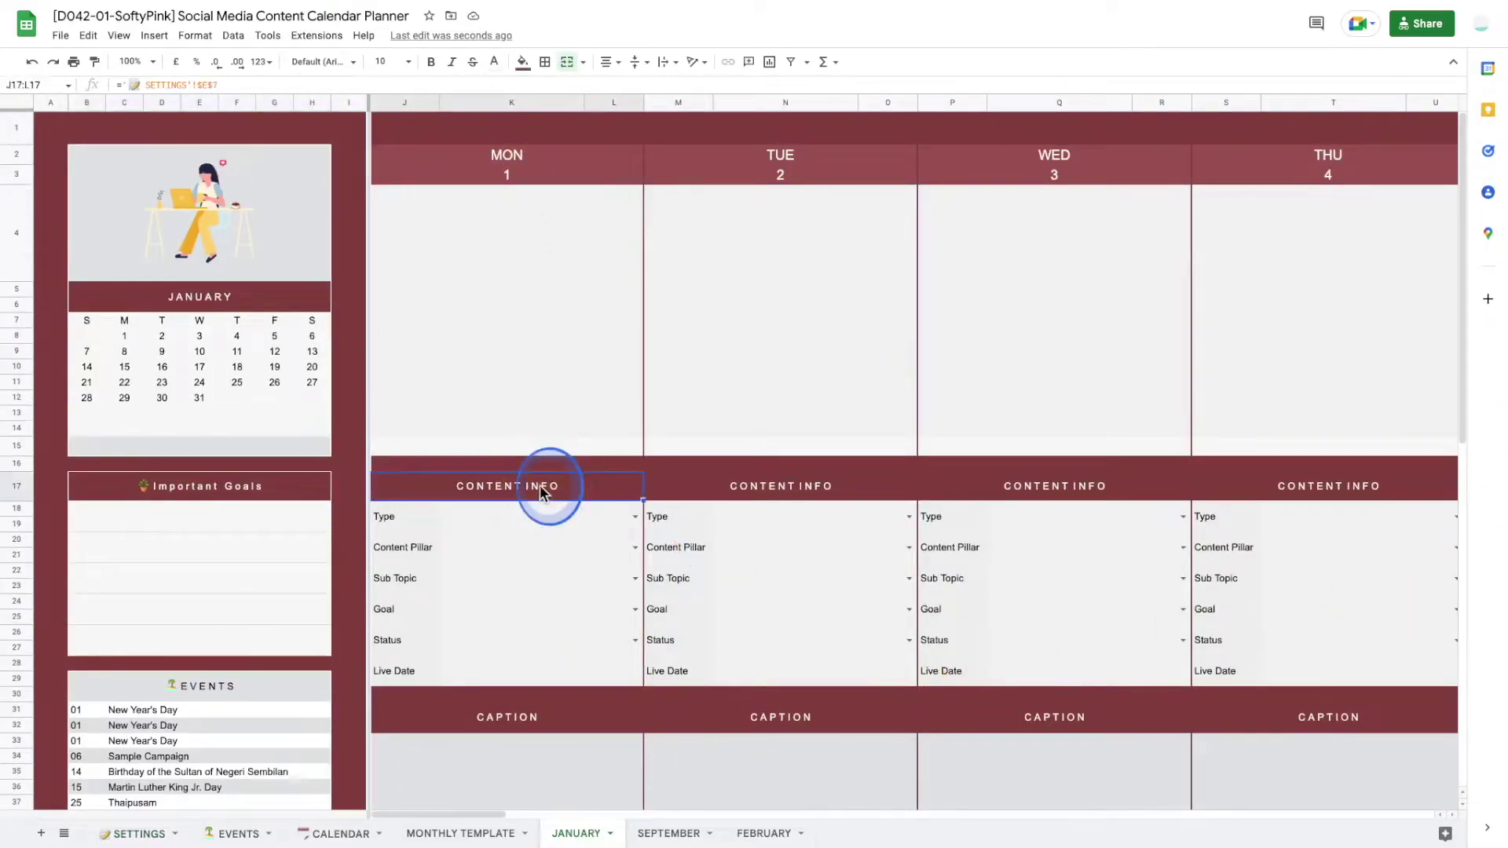
click(567, 727)
scroll(621, 676, down, 5)
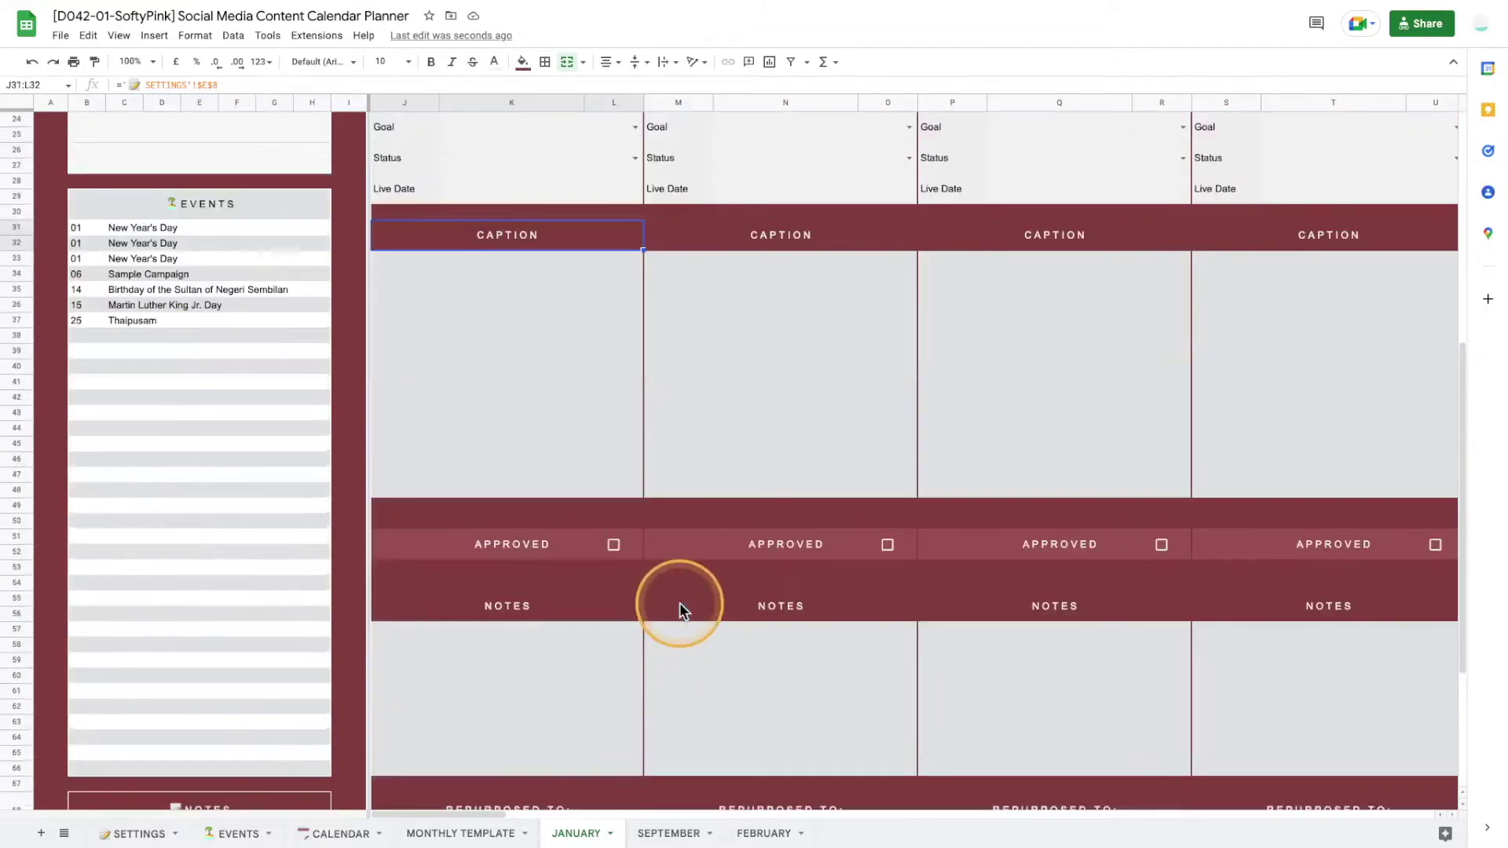
click(512, 611)
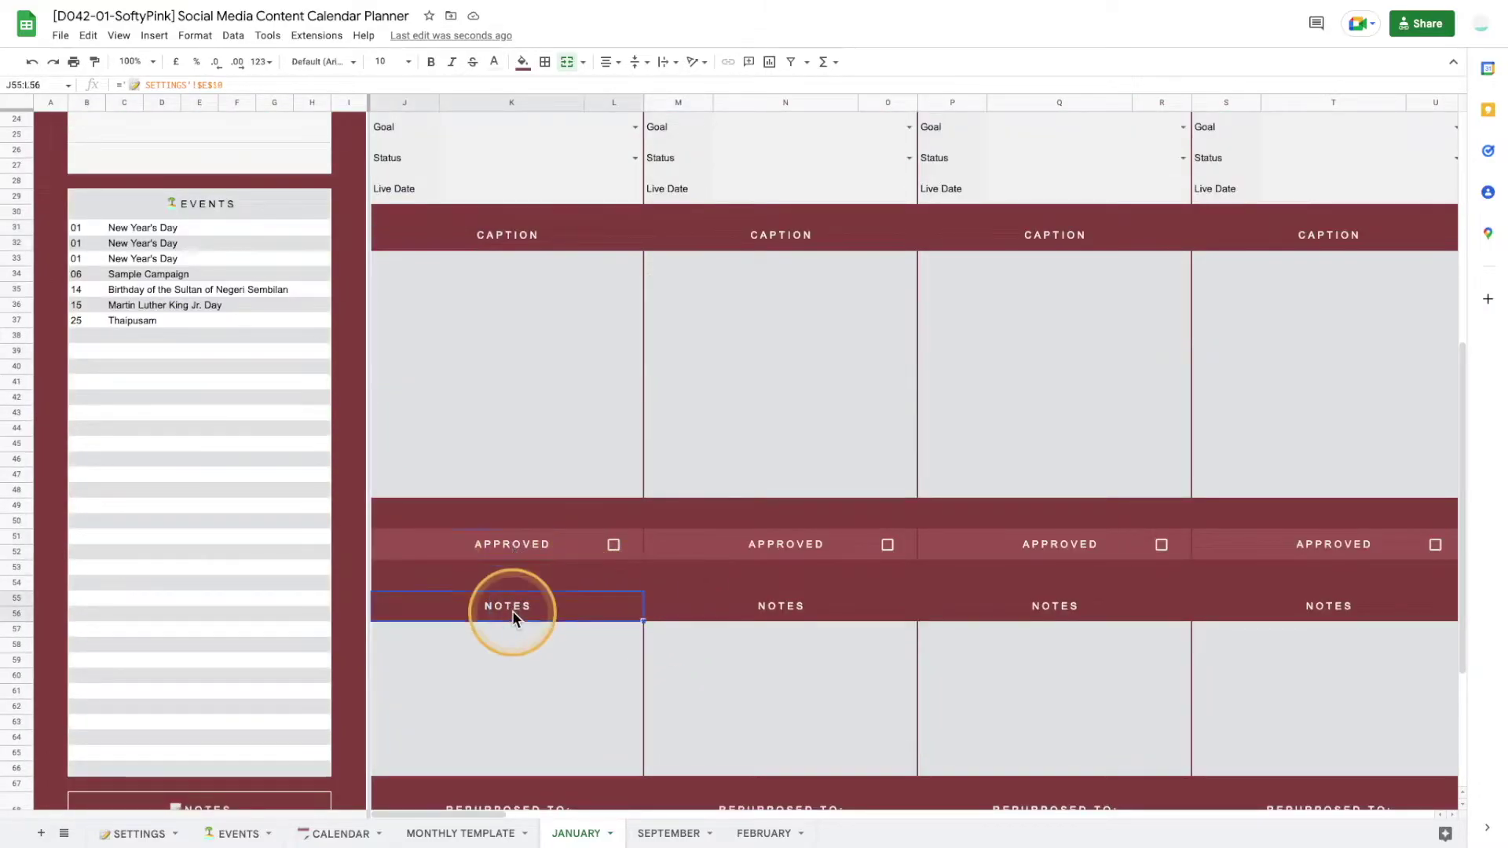
scroll(512, 610, down, 3)
click(524, 668)
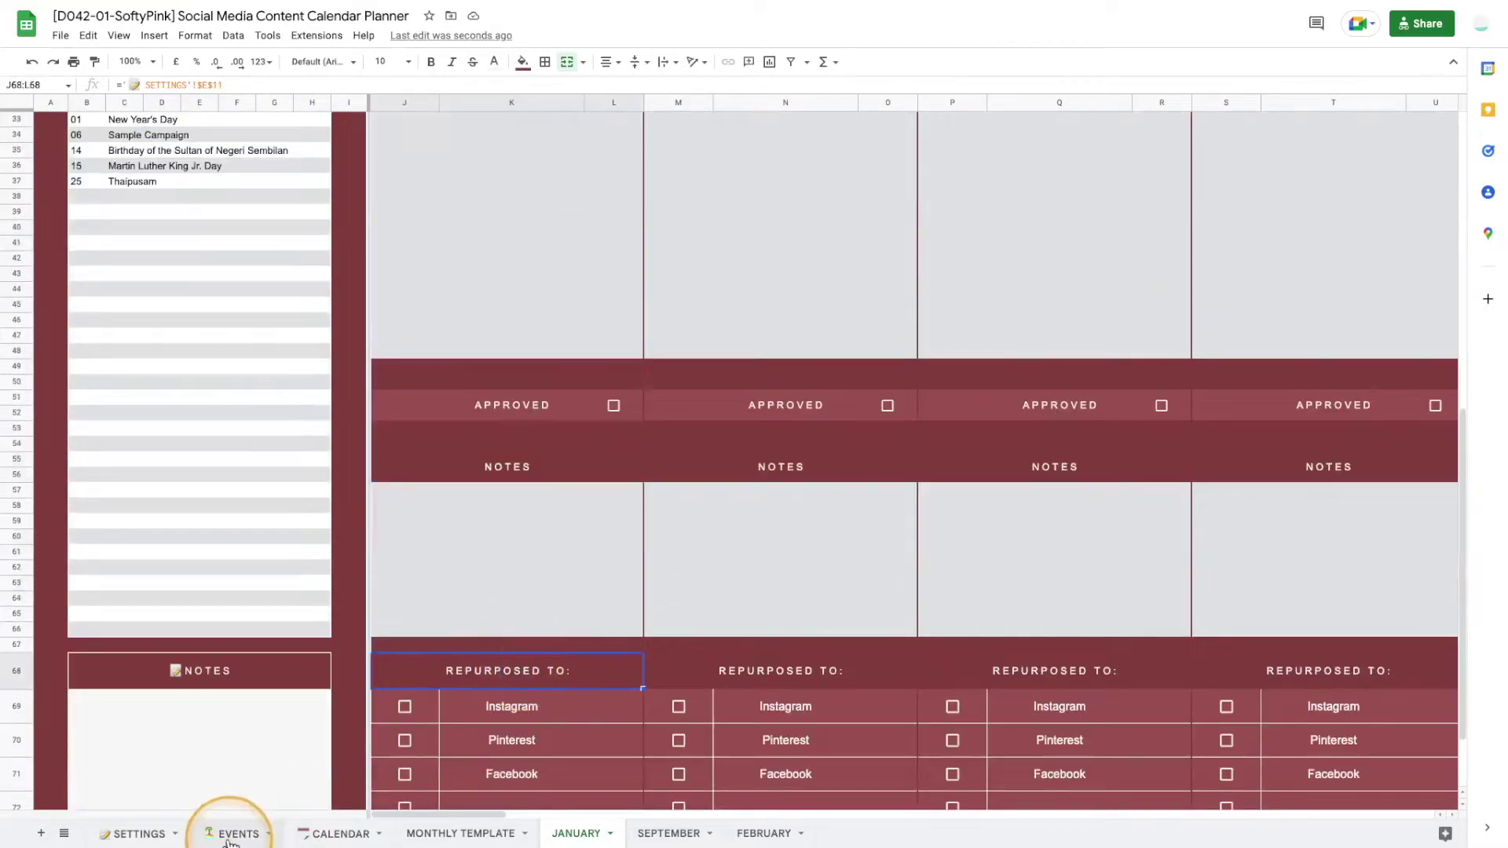
click(130, 834)
drag(589, 301, 585, 416)
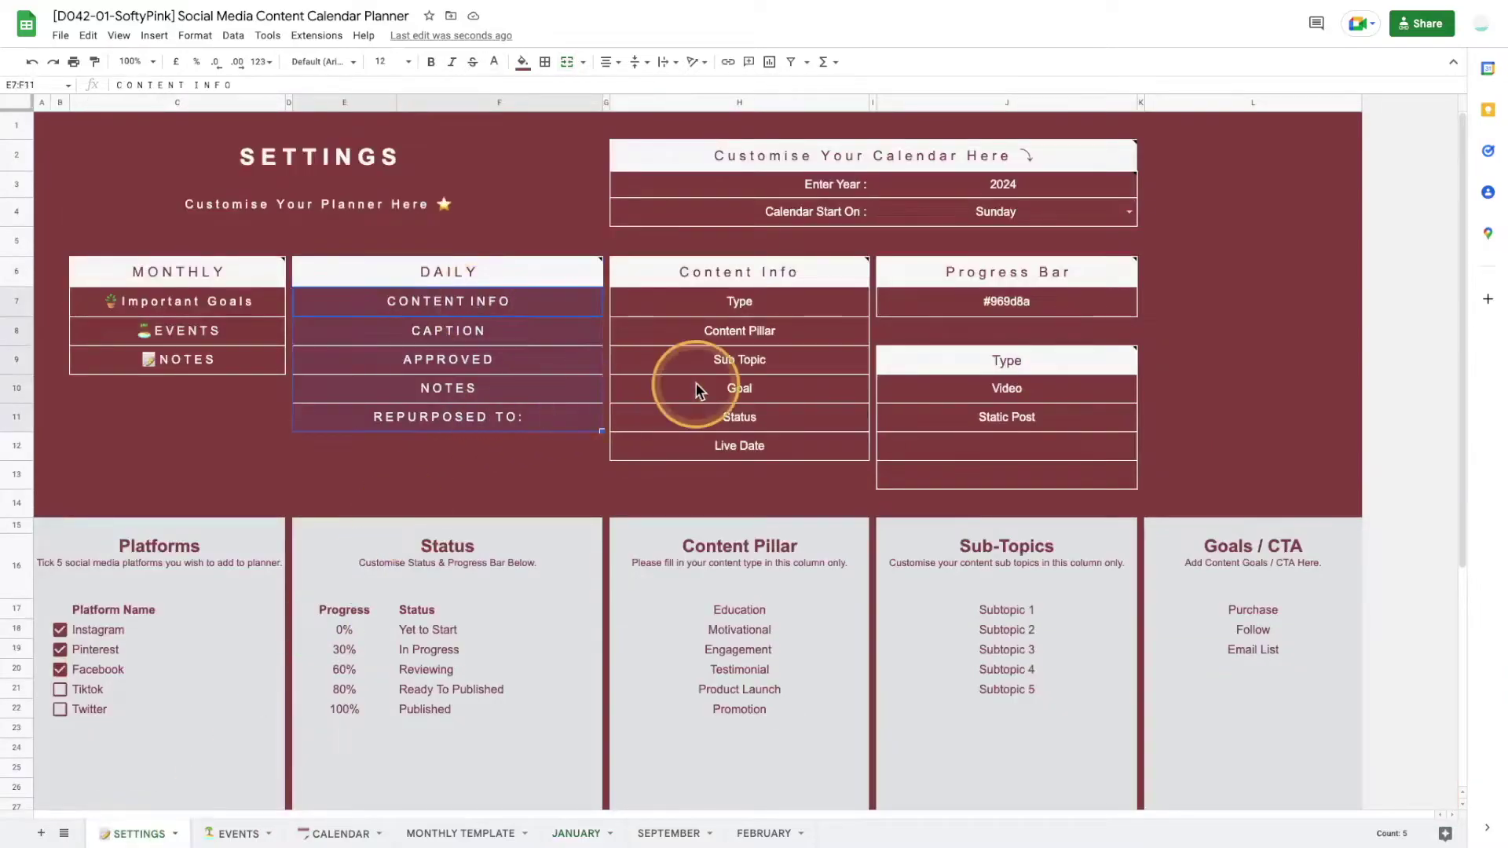
Step: Change the Content Info label Sub Topic to Others after reviewing JANUARY's Type through Live Date rows
click(698, 426)
mouse_move(731, 275)
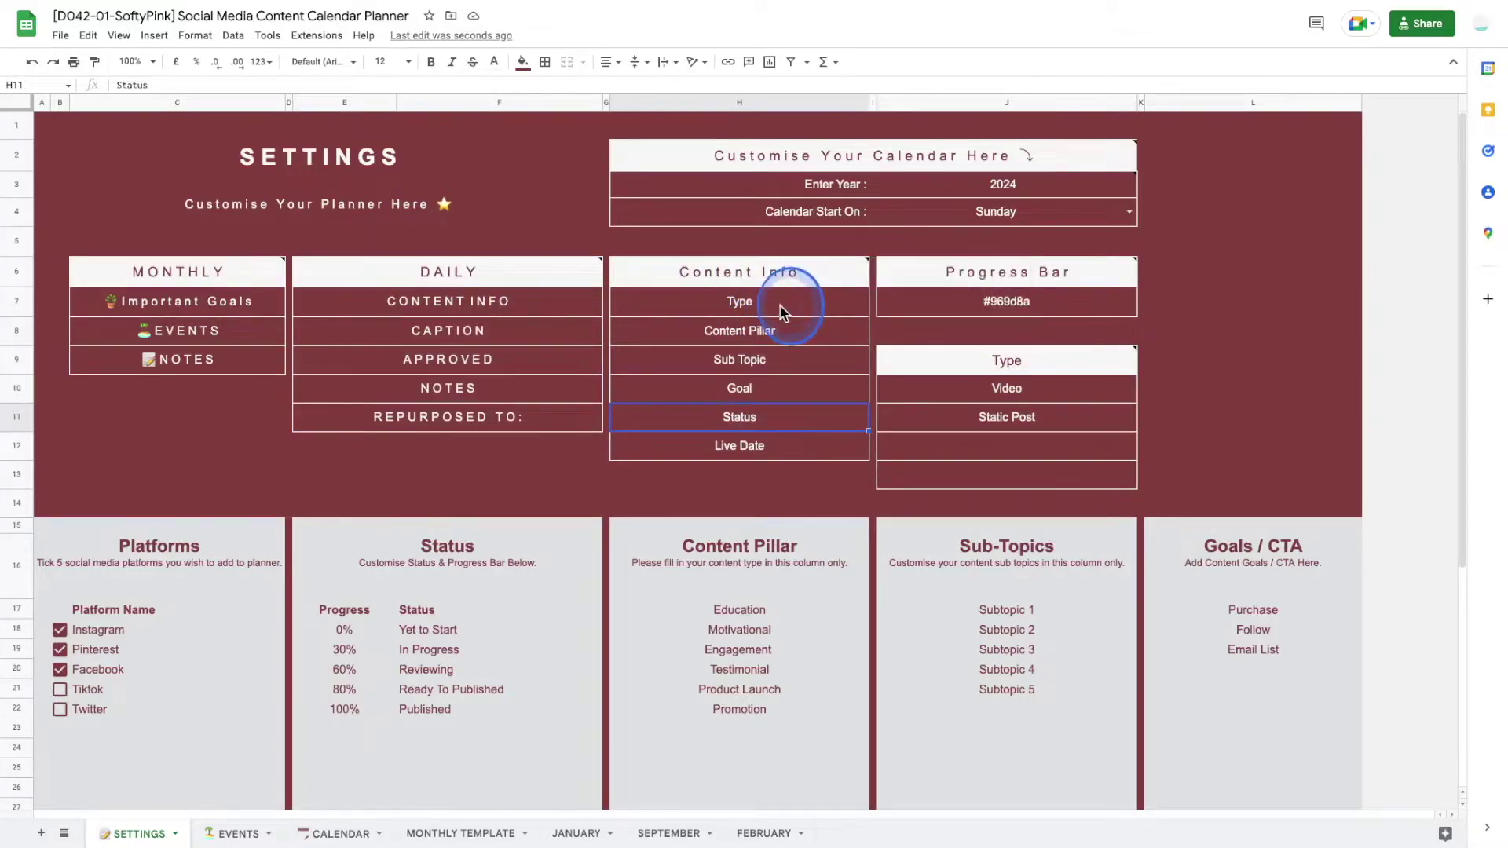
click(578, 832)
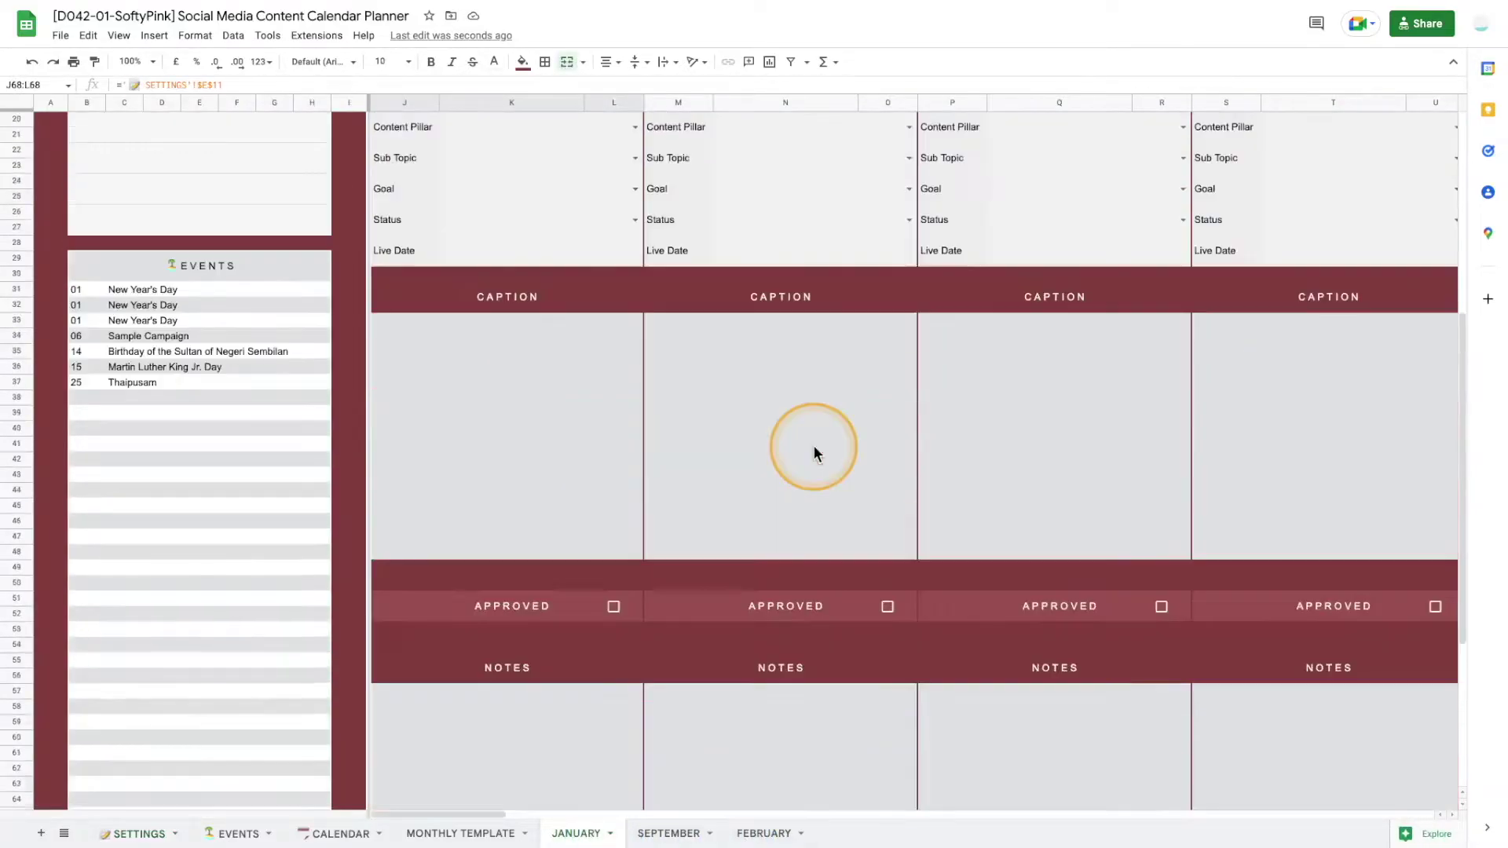
scroll(814, 446, up, 10)
drag(417, 515, 422, 666)
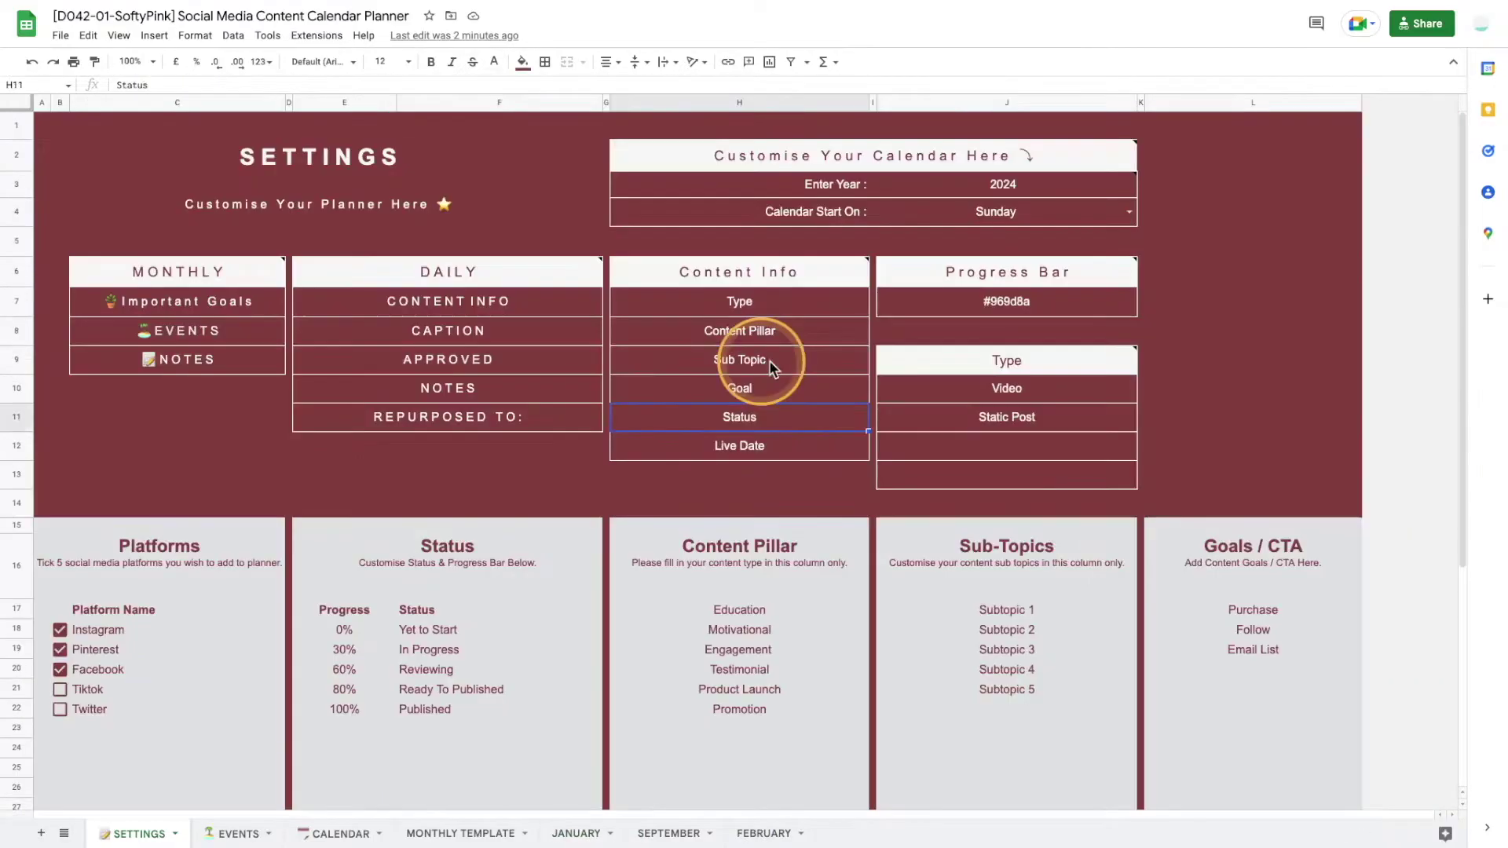
mouse_move(909, 371)
text(O)
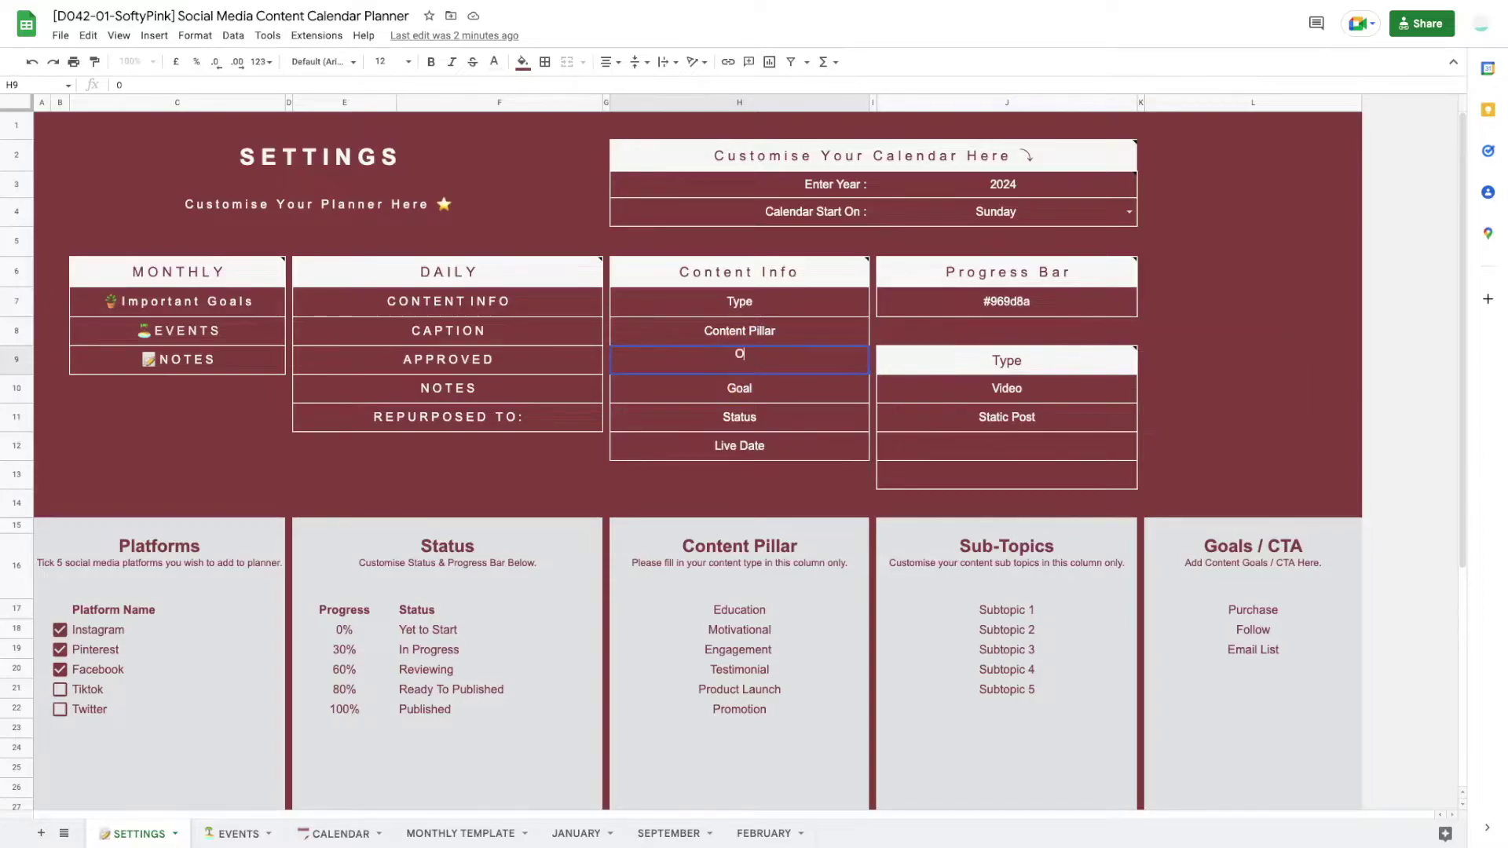
text(thers)
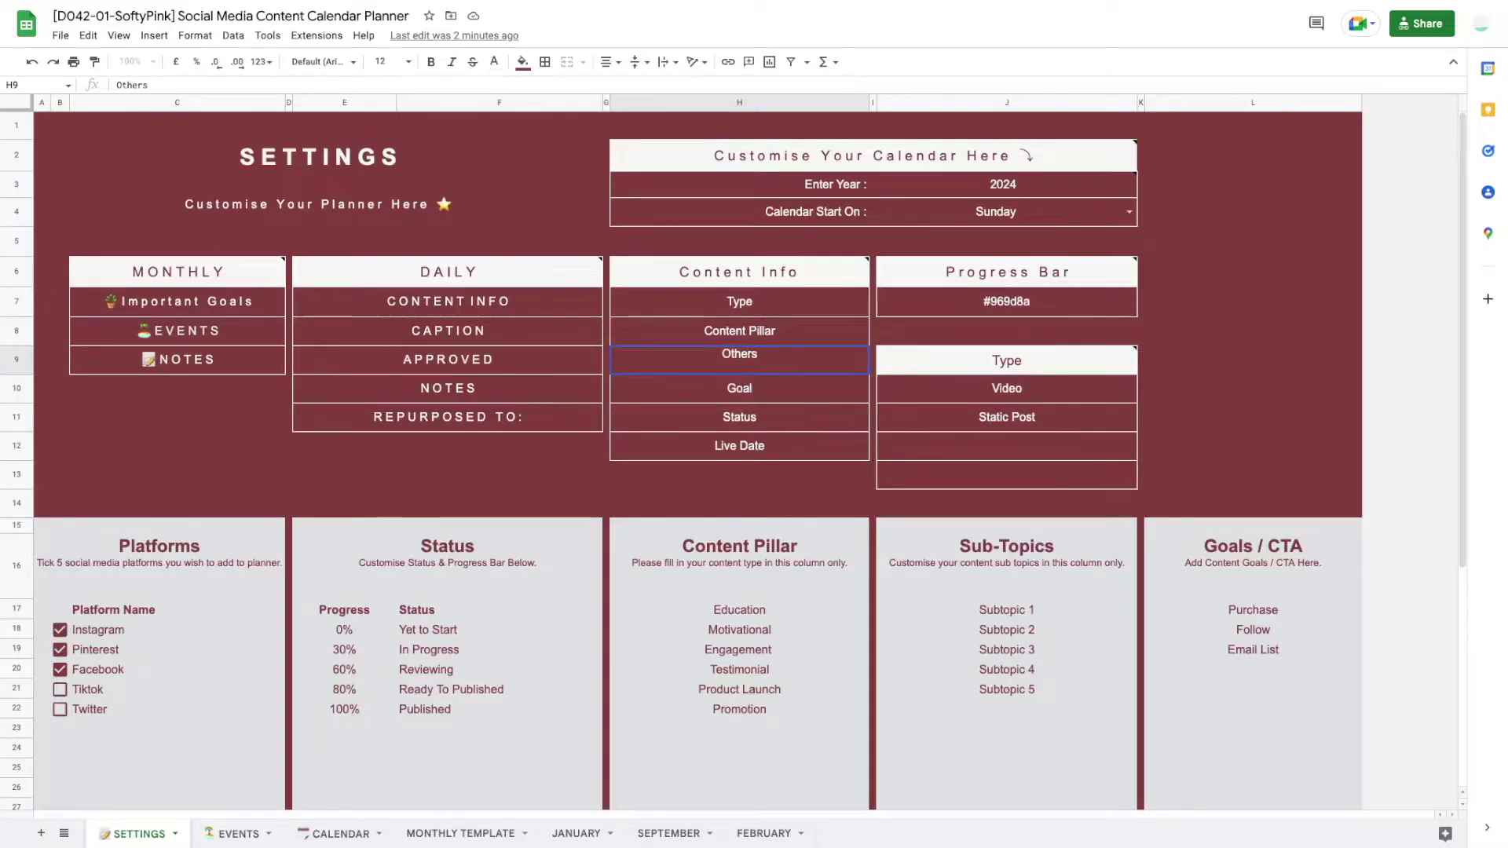
key(Return)
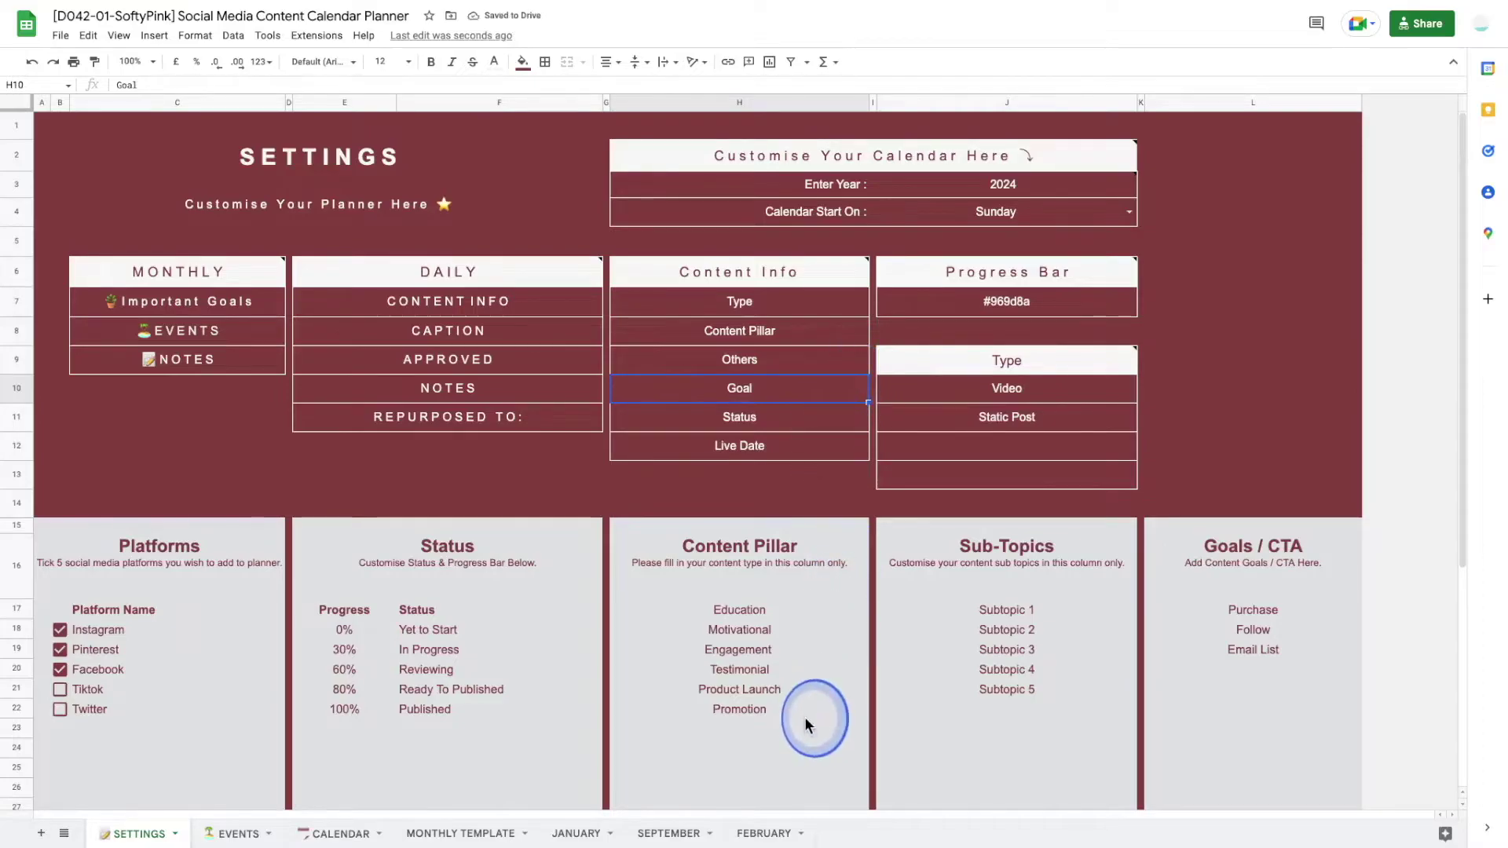
click(694, 836)
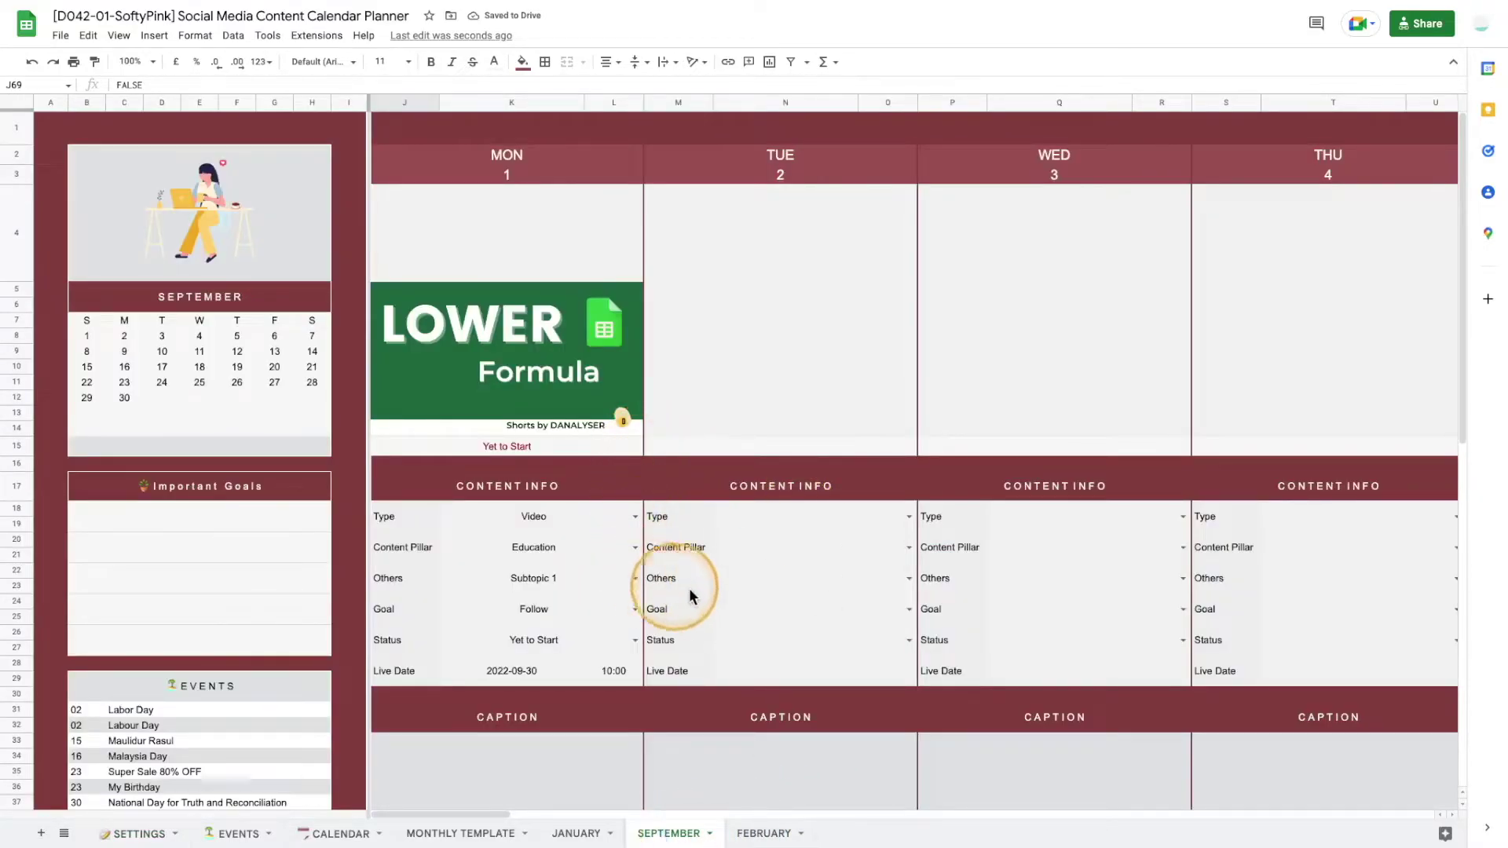
Step: Select SEPTEMBER's Others label J22 to confirm its ='SETTINGS'!$H$9 formula
click(389, 581)
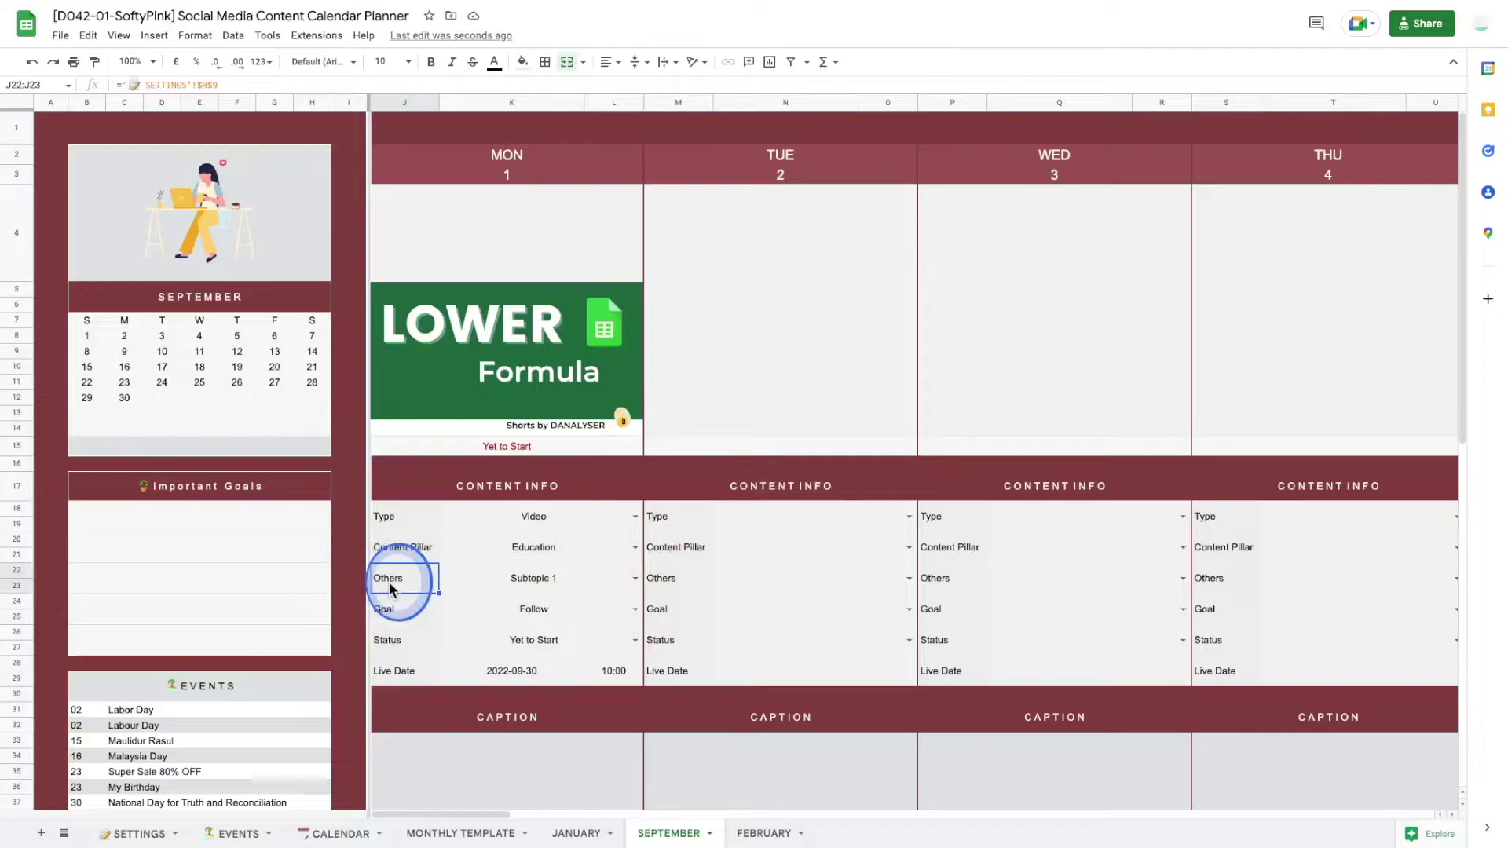